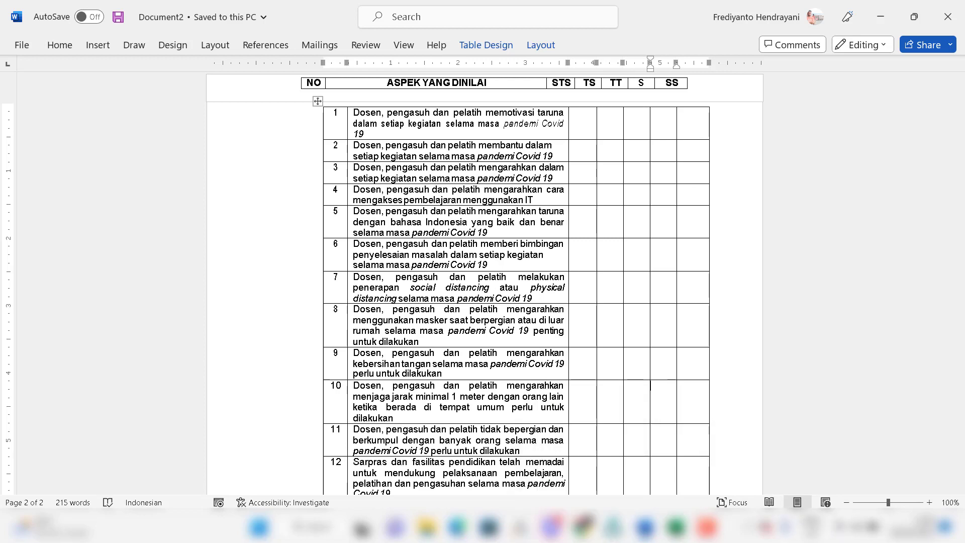
left_click(860, 527)
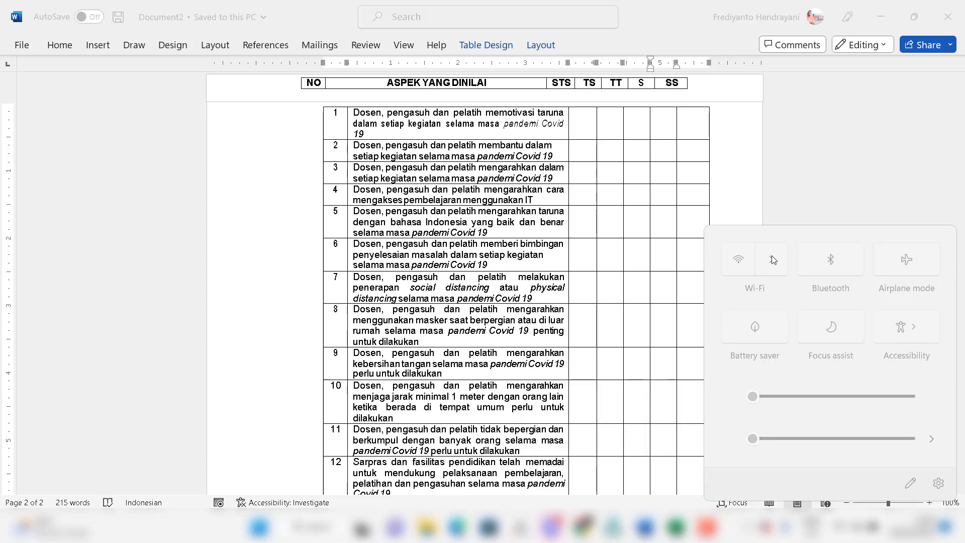
left_click(772, 257)
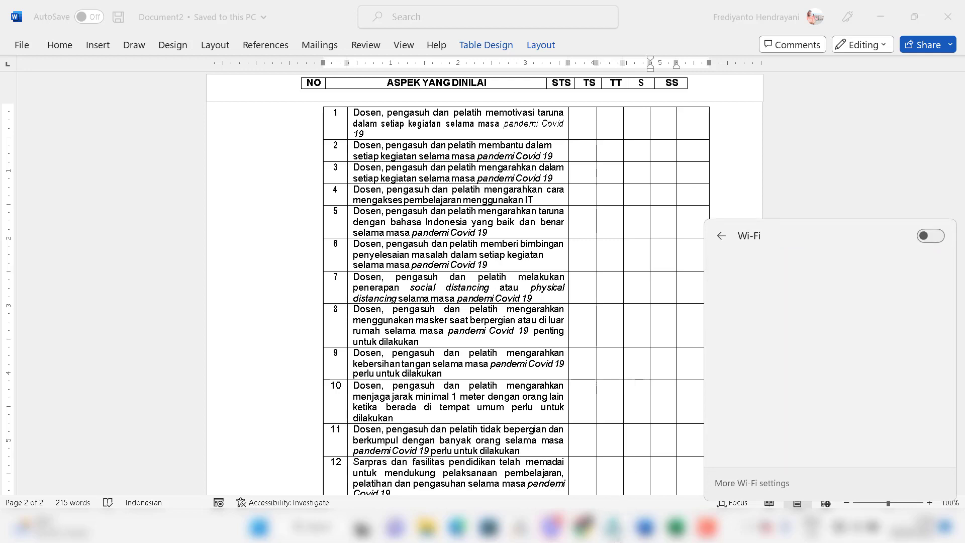
Step: Switch to the Amos path diagram, turn off the erase tool and calculate the estimates for the kepuasan model
left_click(614, 528)
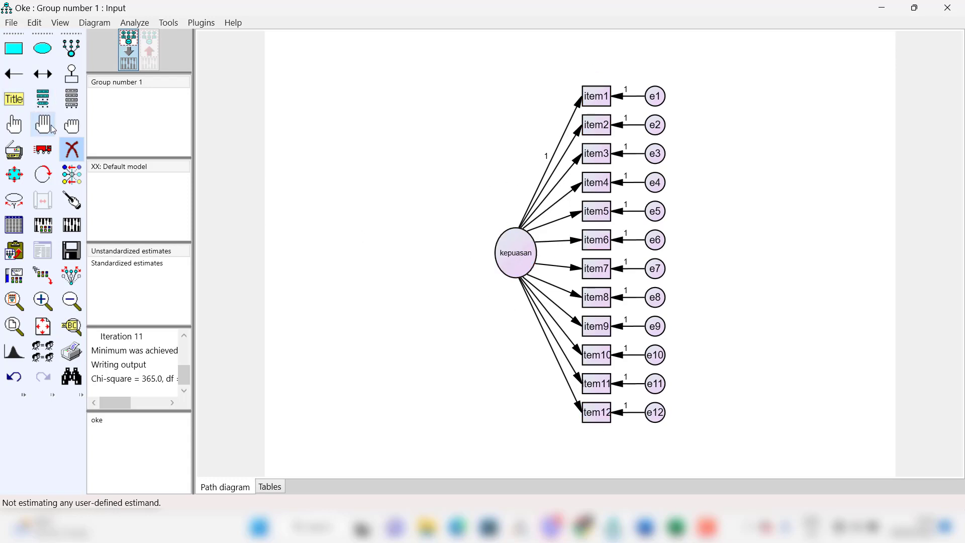
left_click(73, 160)
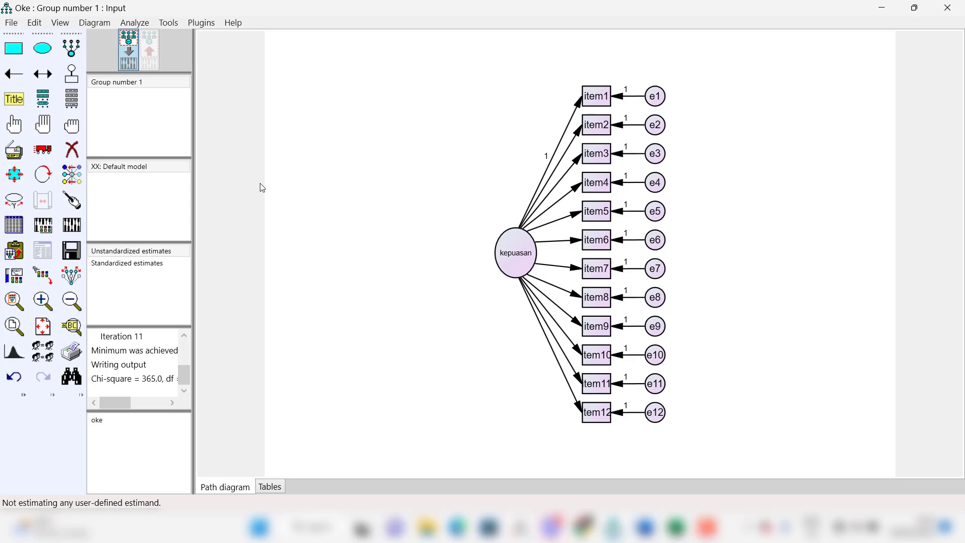
left_click(78, 230)
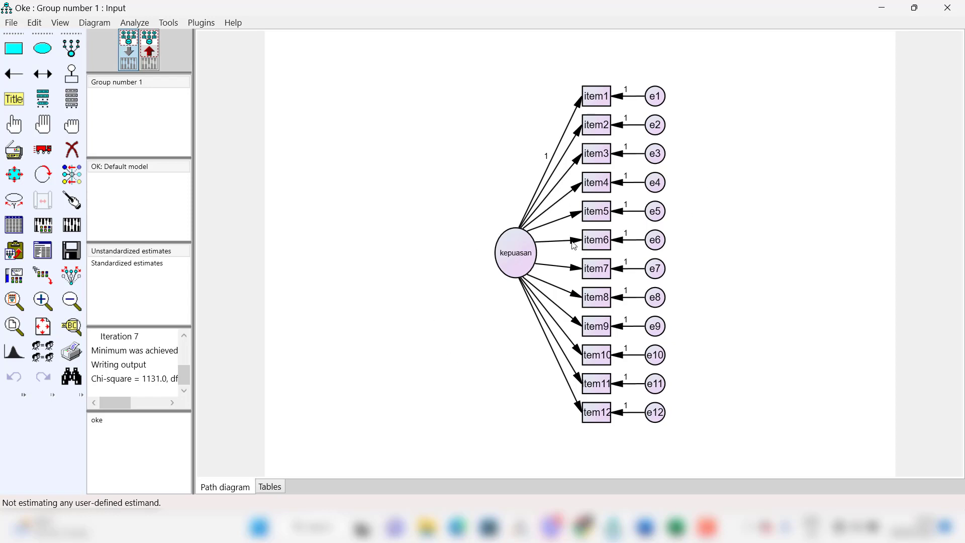
Step: Show the Model Fit summary in the Amos text output, and bring up the fit criteria table in Word's Document1
left_click(48, 253)
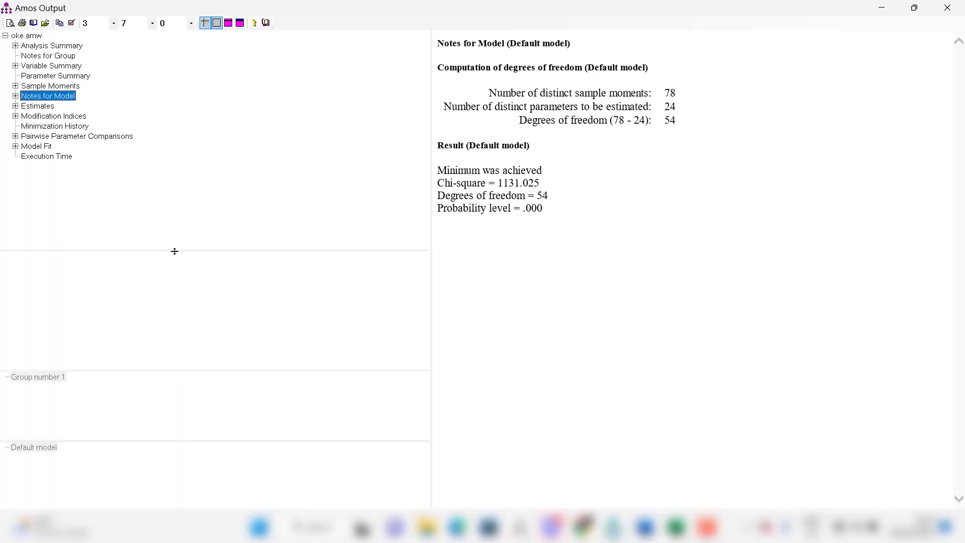
left_click(40, 149)
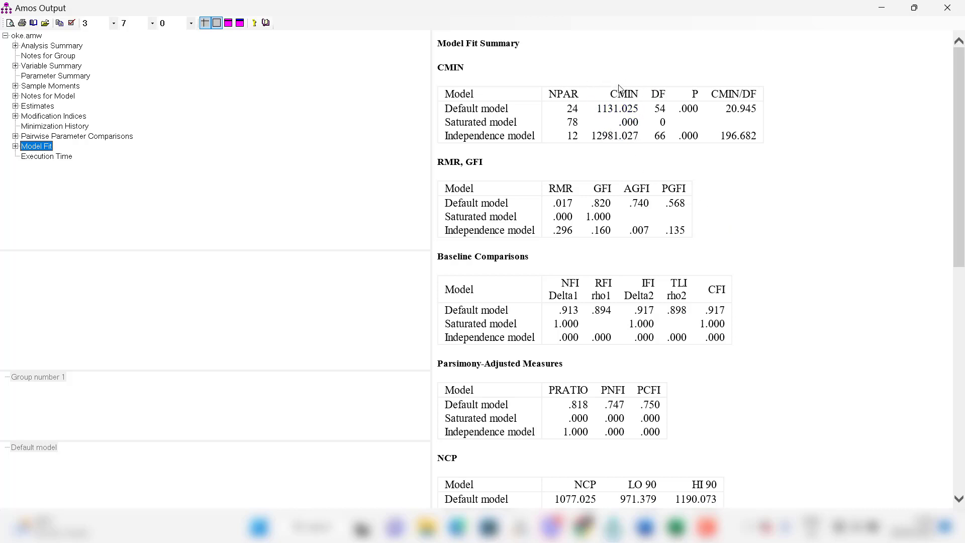
left_click(645, 527)
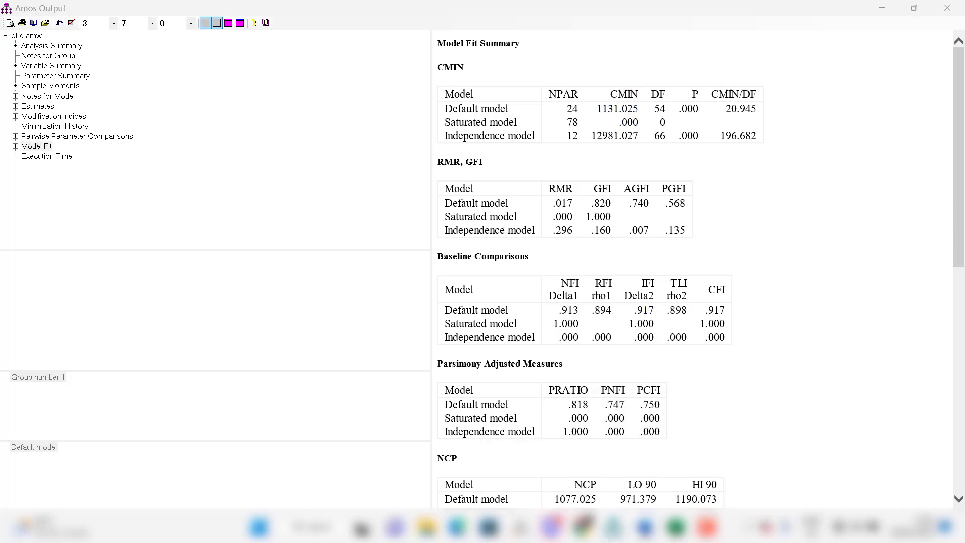
left_click(579, 467)
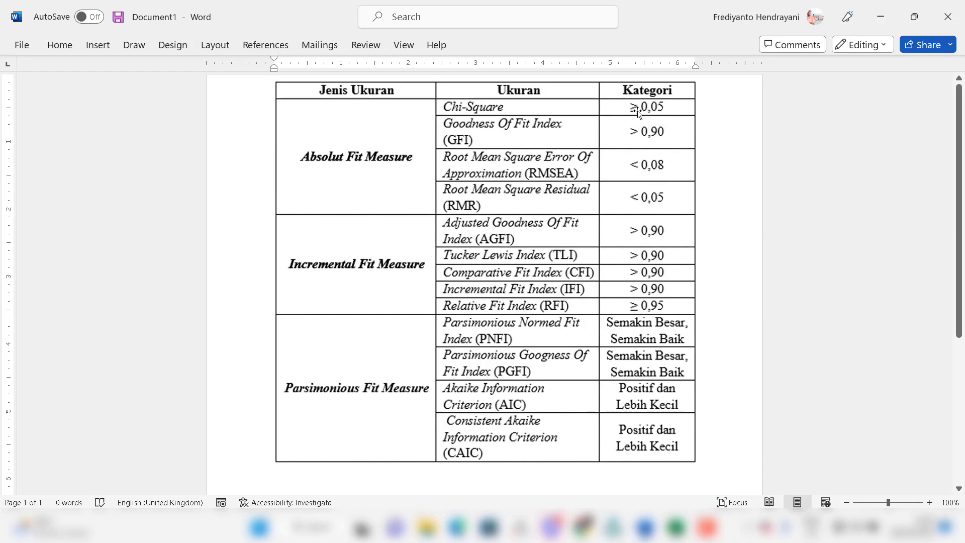
Step: Compare the CMIN, GFI and baseline comparison values in Amos Output with the criteria table in Word's Document1, ending in Amos Output
mouse_move(655, 521)
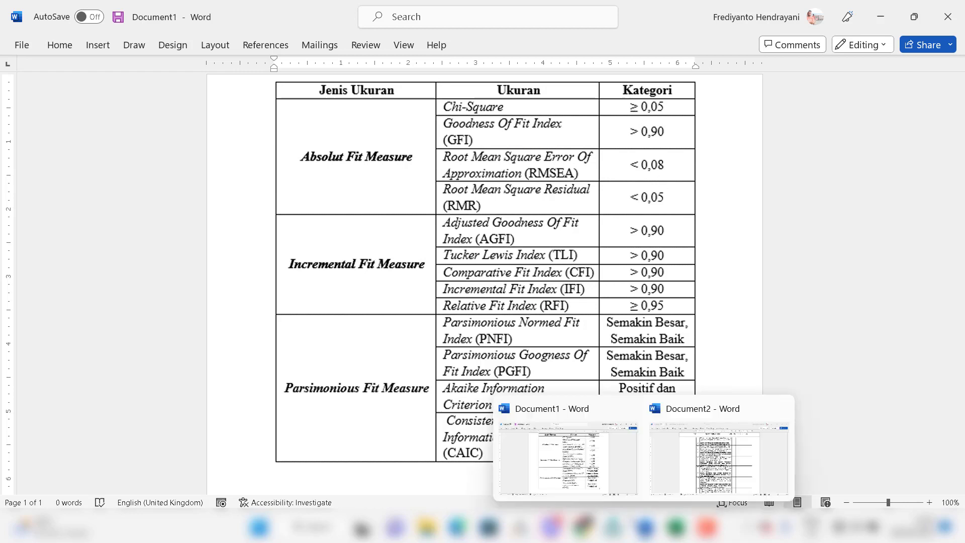
mouse_move(613, 526)
left_click(688, 471)
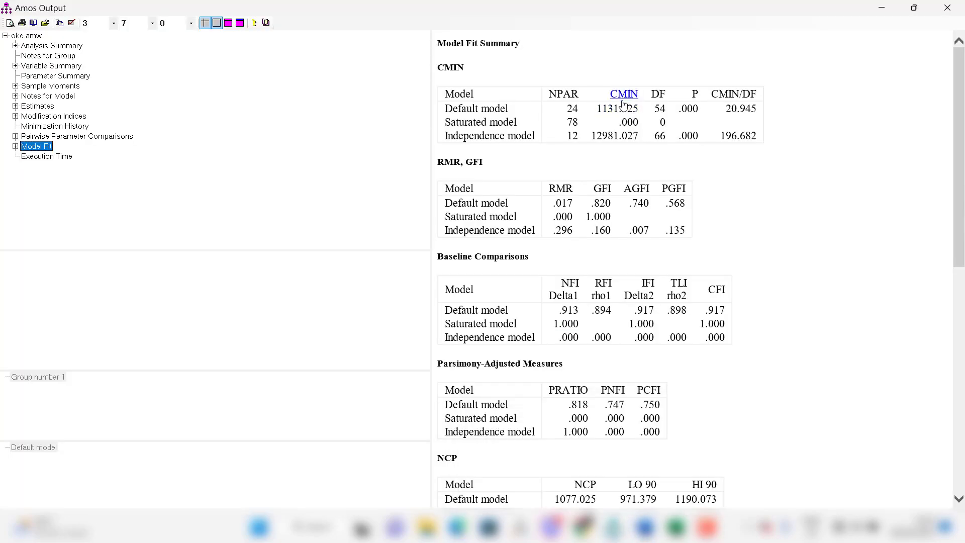
mouse_move(646, 527)
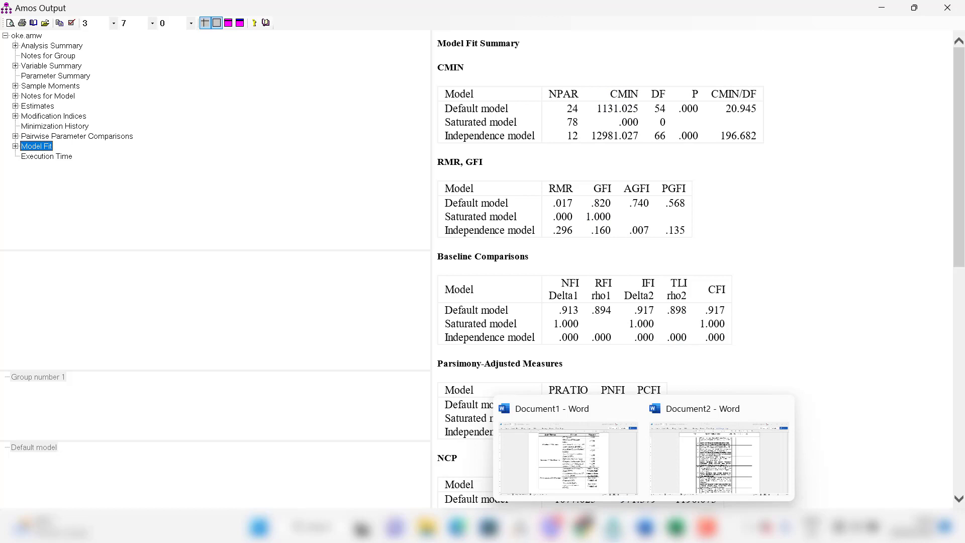
left_click(583, 473)
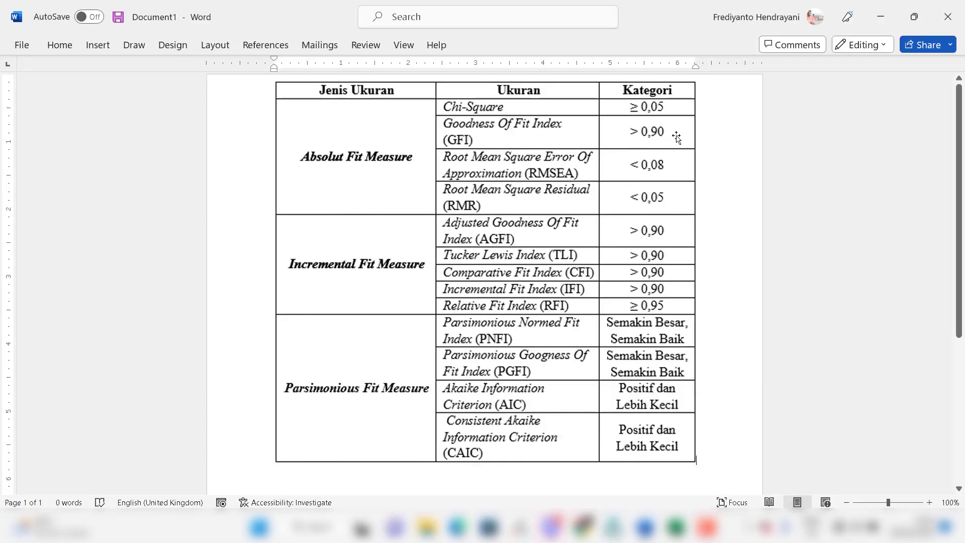
mouse_move(618, 527)
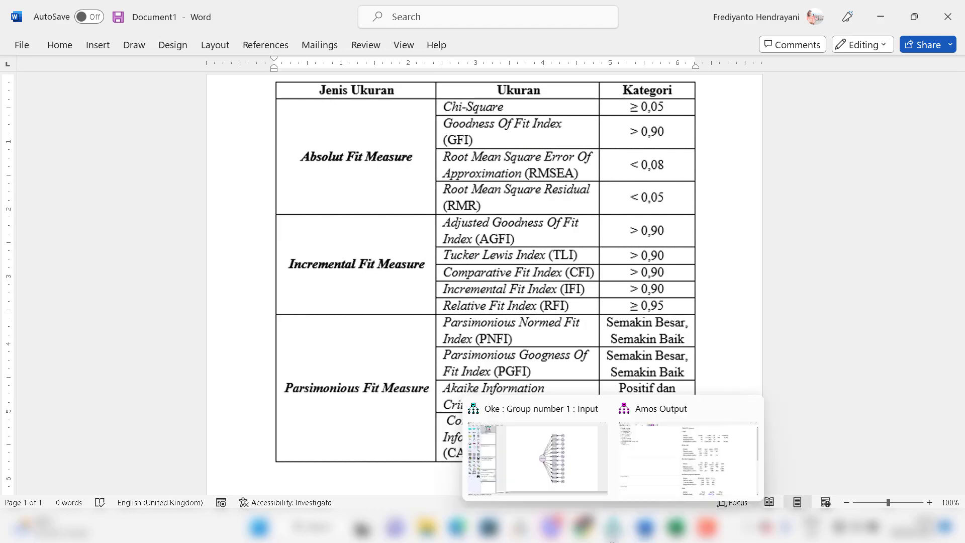
left_click(695, 469)
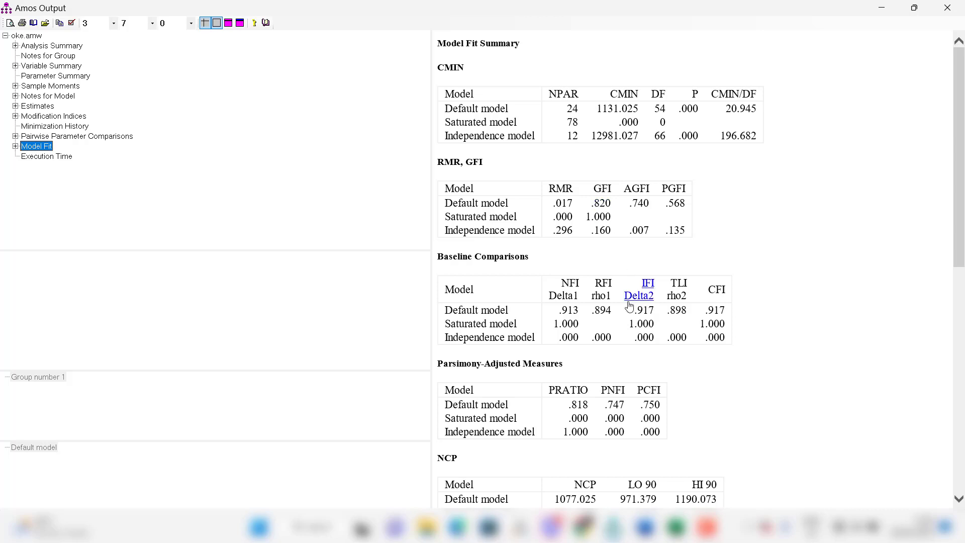
mouse_move(645, 527)
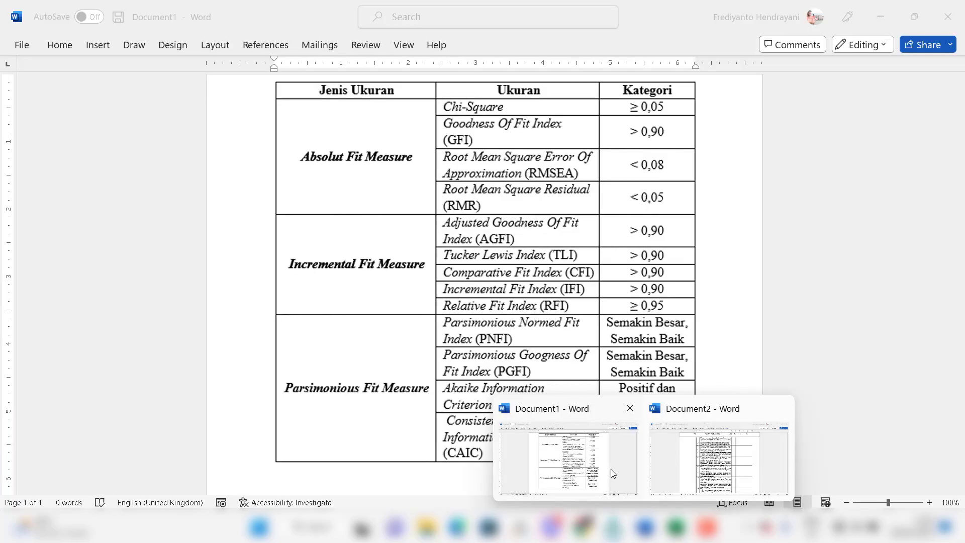
left_click(605, 468)
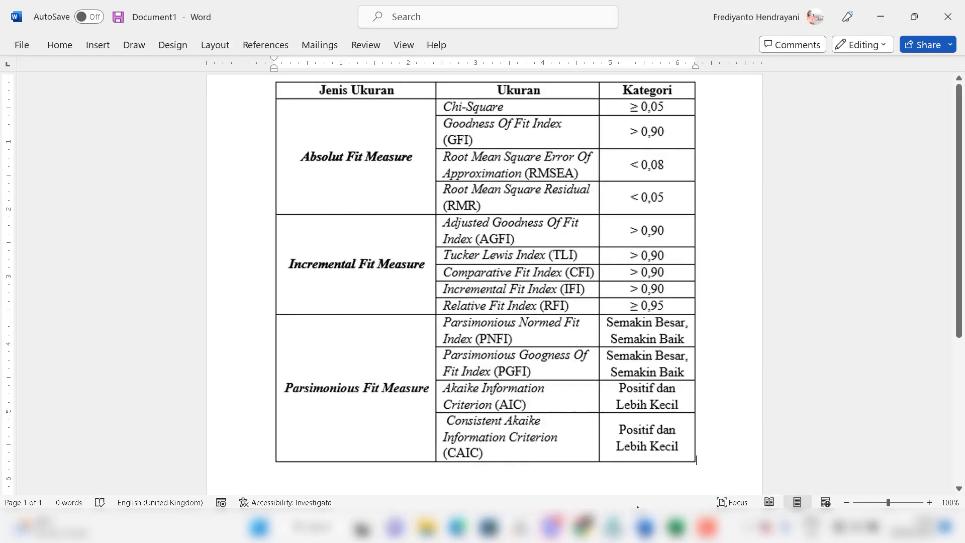
mouse_move(645, 528)
mouse_move(614, 528)
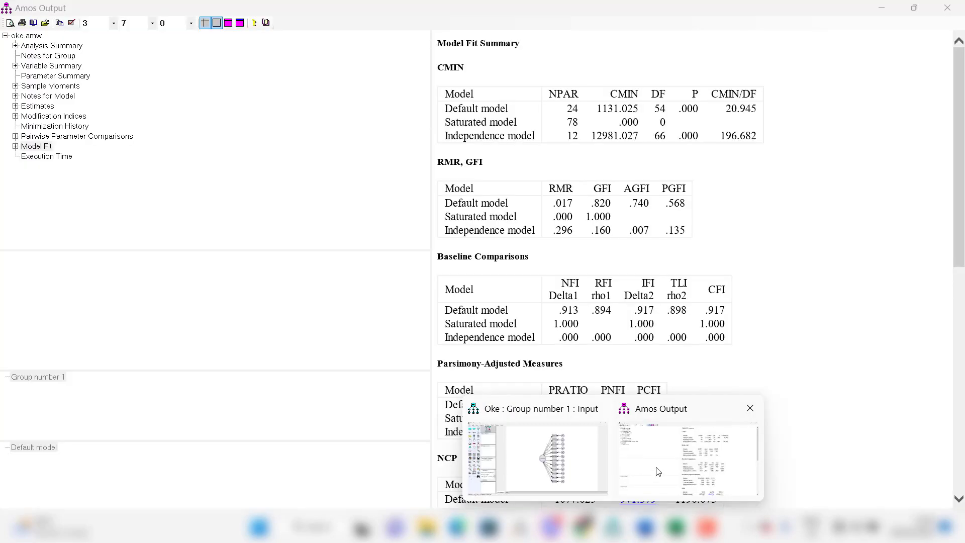
left_click(654, 462)
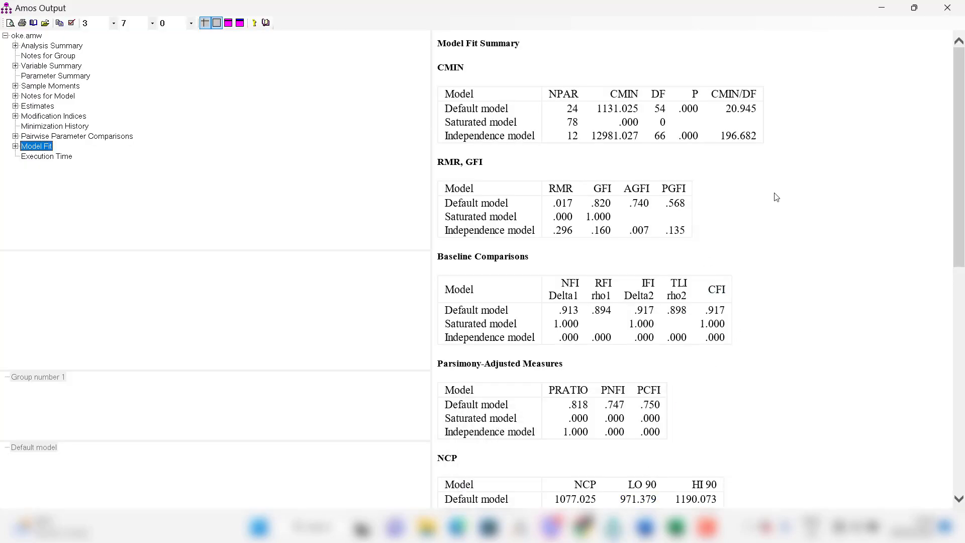
Step: Check the RMSEA table in the Model Fit summary against the criteria in Word's Document1 and return to Amos Output
left_click_drag(963, 153, 964, 288)
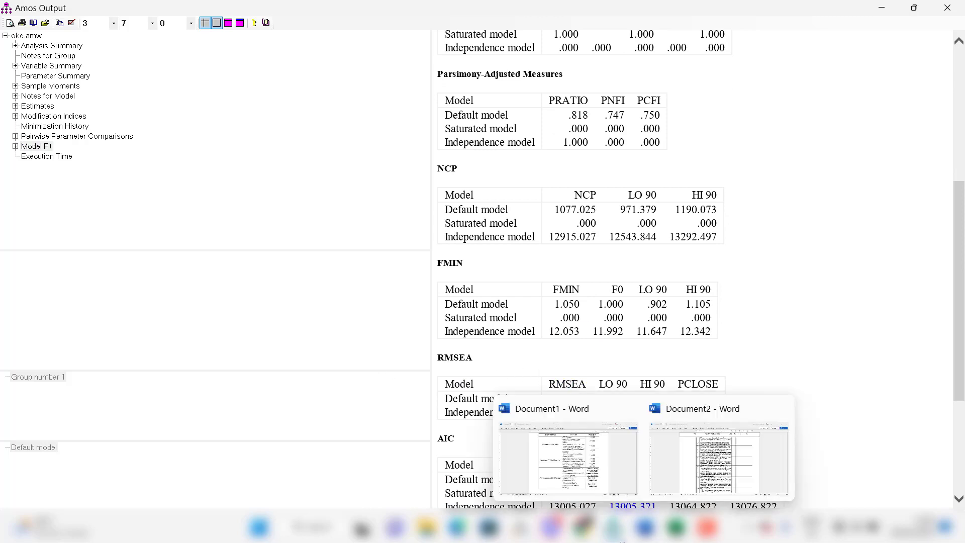
mouse_move(614, 528)
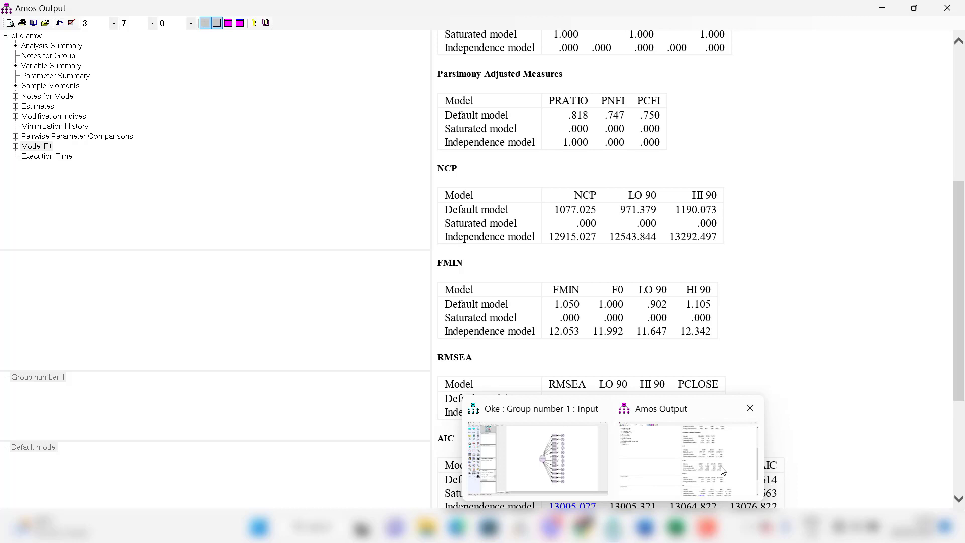
mouse_move(645, 527)
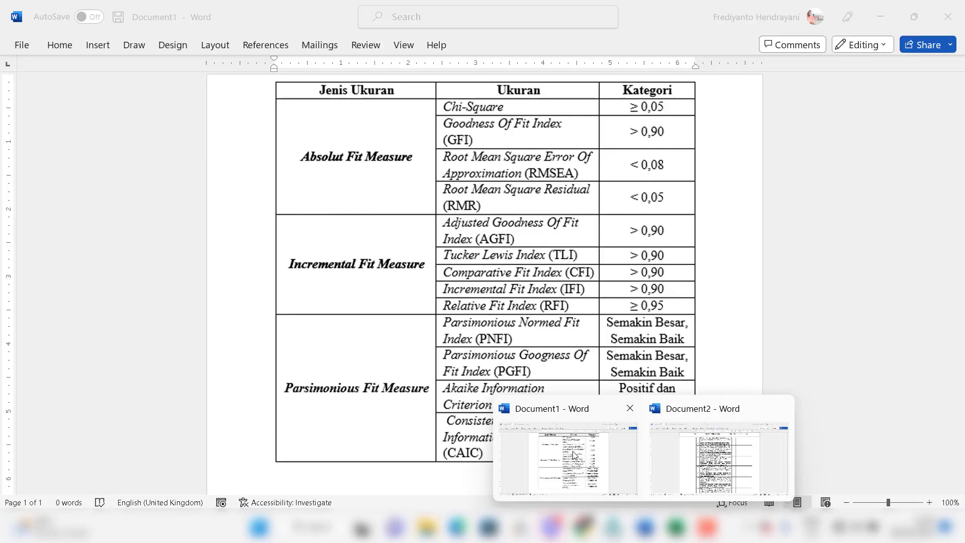
left_click(574, 455)
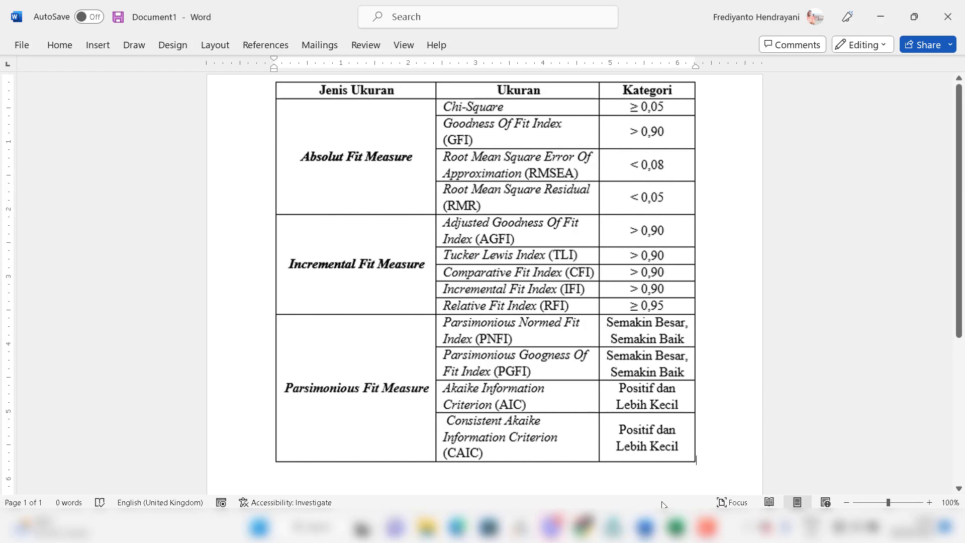
mouse_move(645, 527)
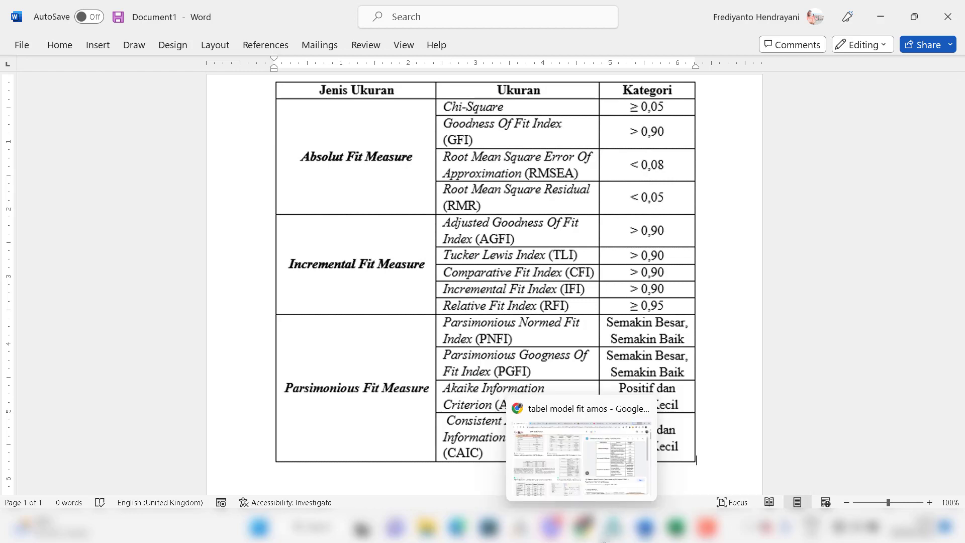
mouse_move(613, 528)
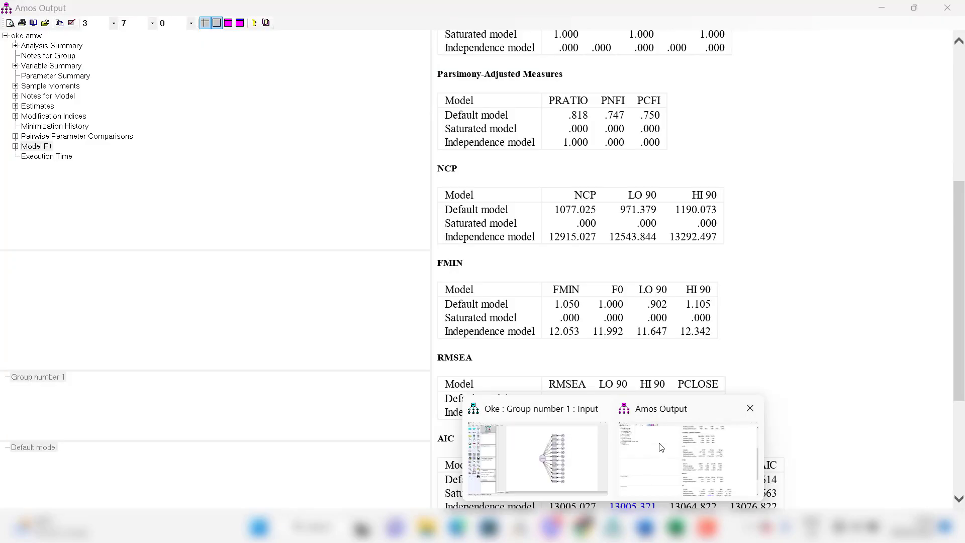
left_click(694, 458)
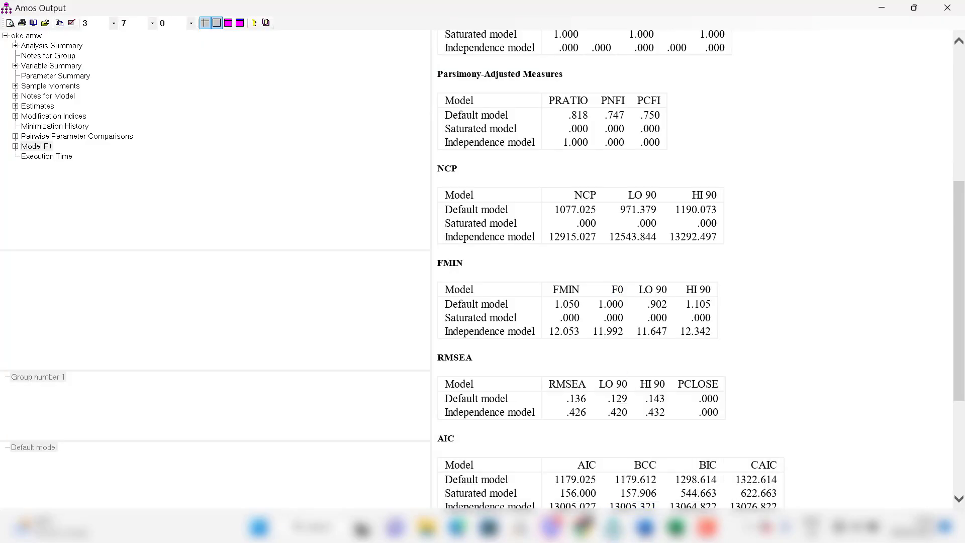
Step: Review the default model's fit tables from CMIN and GFI through RMSEA and AIC, ending back at CMIN
left_click_drag(959, 332, 959, 197)
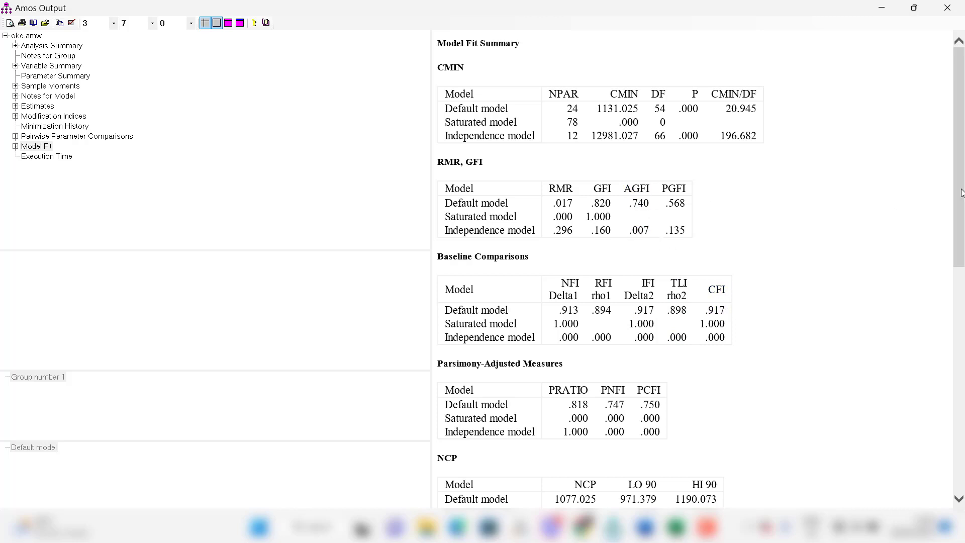
scroll(612, 166, "down", 1)
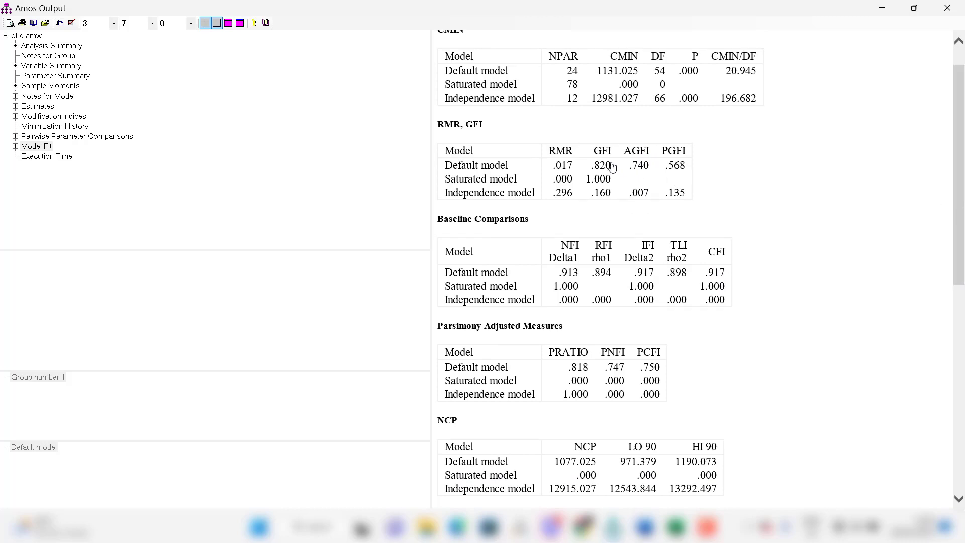
left_click_drag(961, 195, 962, 335)
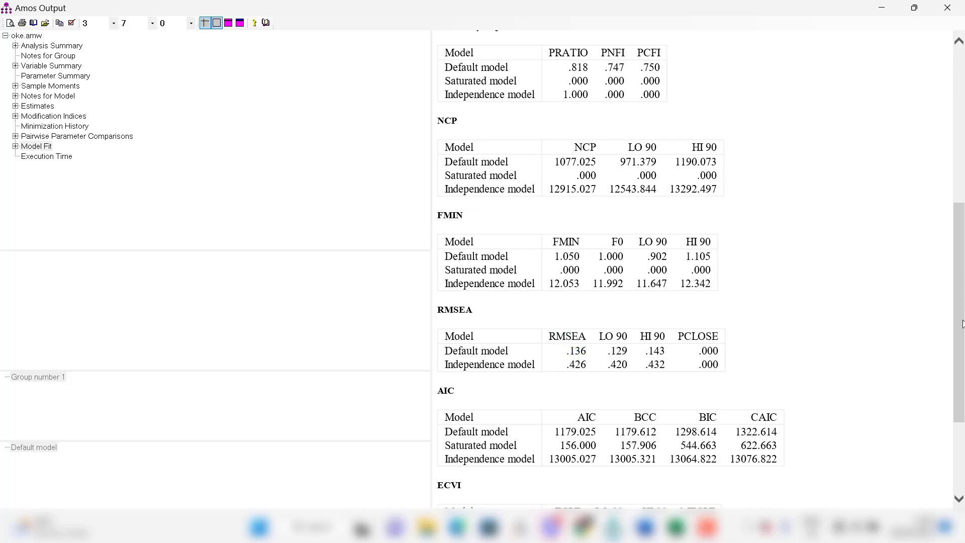
left_click_drag(962, 324, 954, 171)
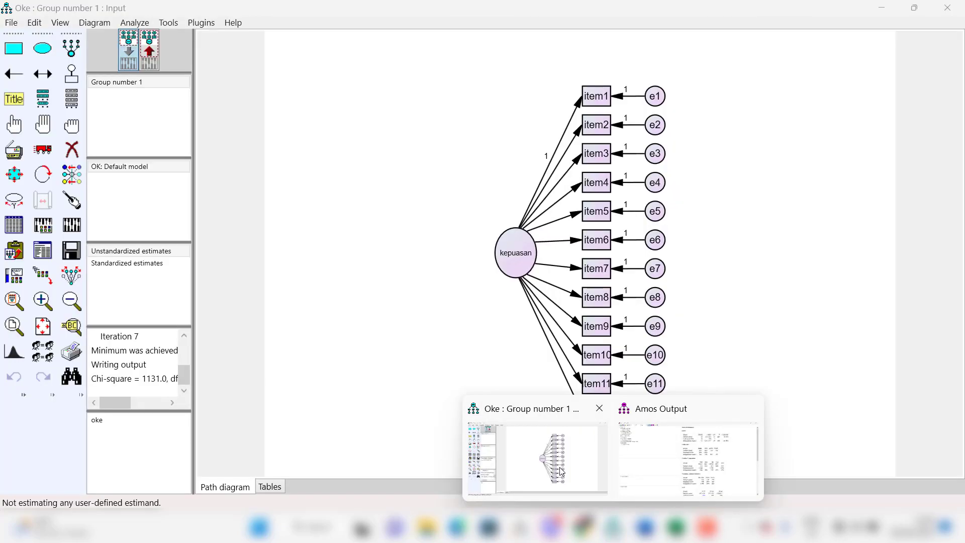
Step: Revisit the kepuasan path diagram, then show the Modification Indices covariances in Amos Output
left_click(561, 471)
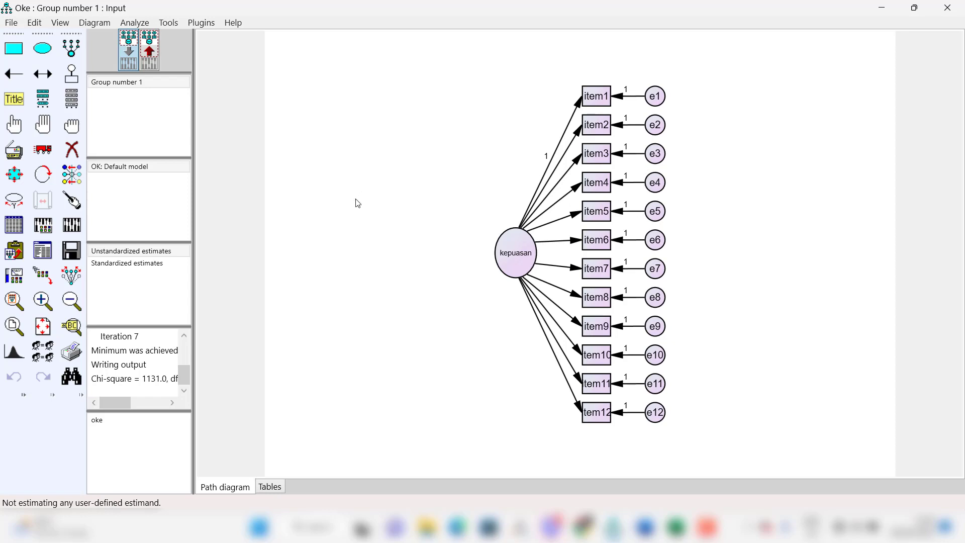
mouse_move(613, 528)
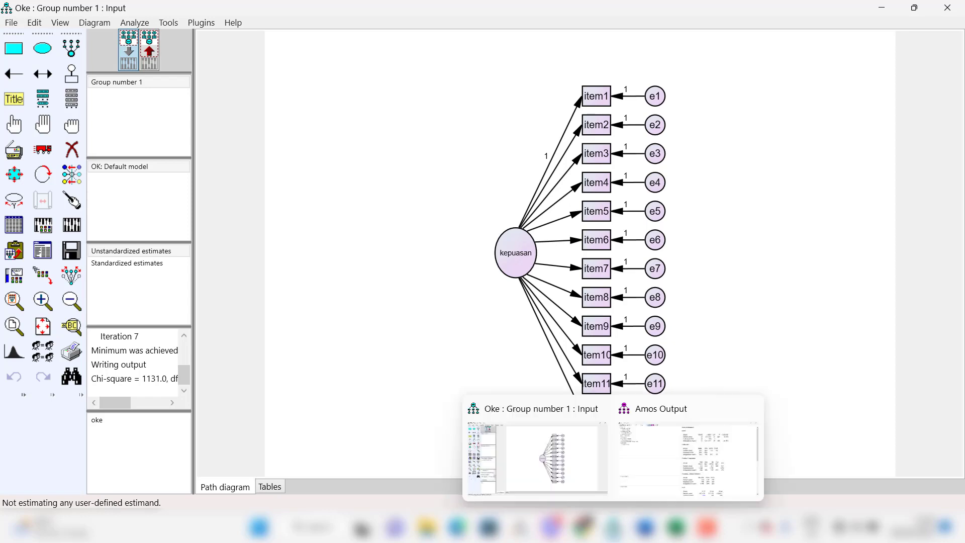
left_click(715, 487)
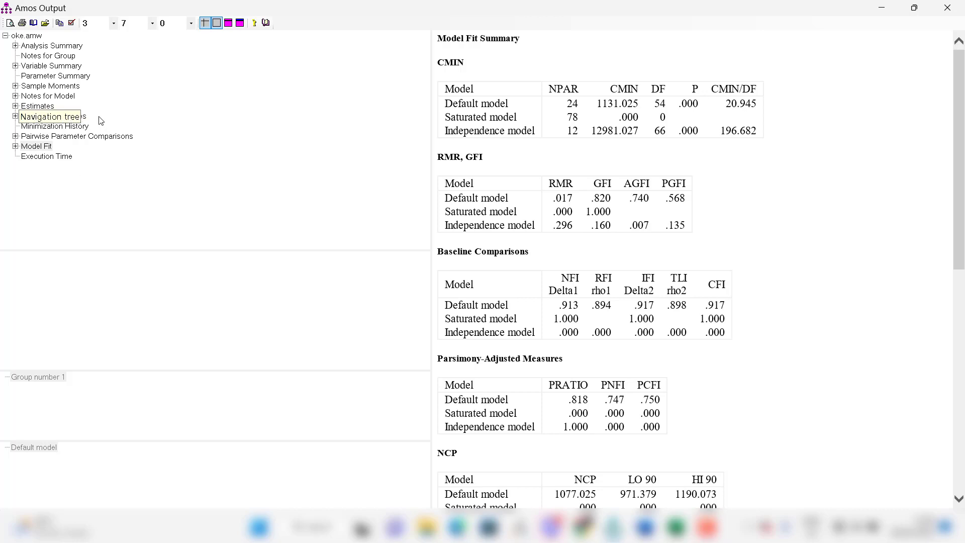
left_click(36, 145)
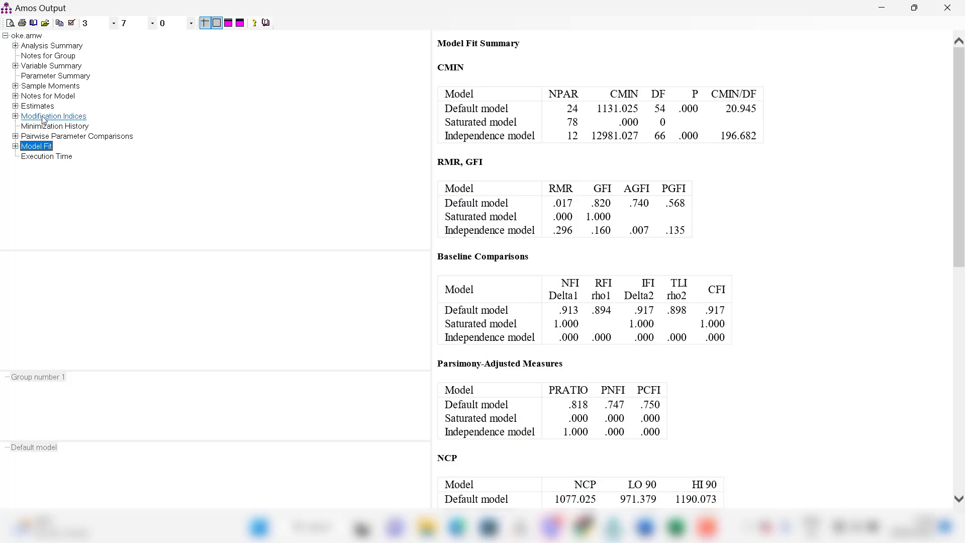
left_click(60, 117)
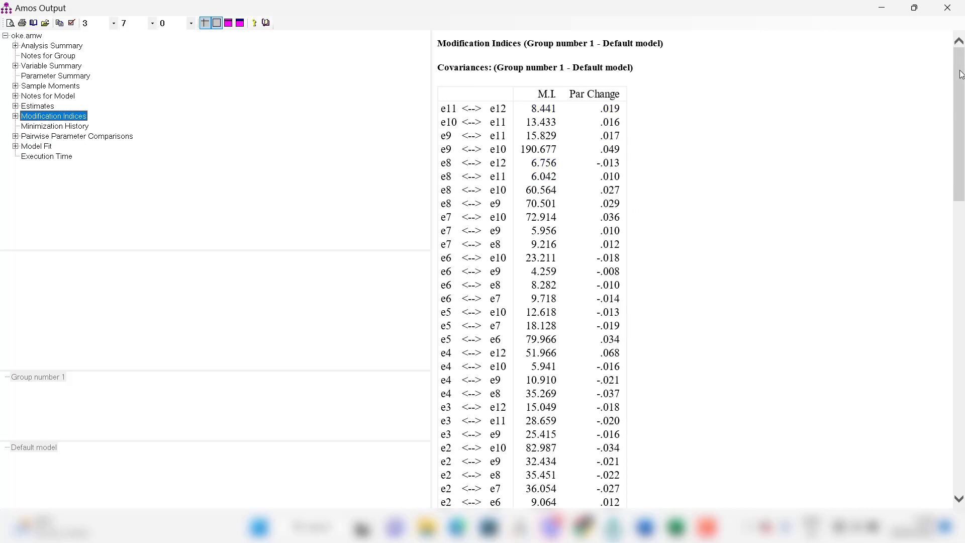
Step: Consult the covariance modification indices, draw a covariance between e1 and e2 in the path diagram and recalculate the estimates
left_click_drag(960, 75, 958, 36)
left_click_drag(957, 79, 959, 189)
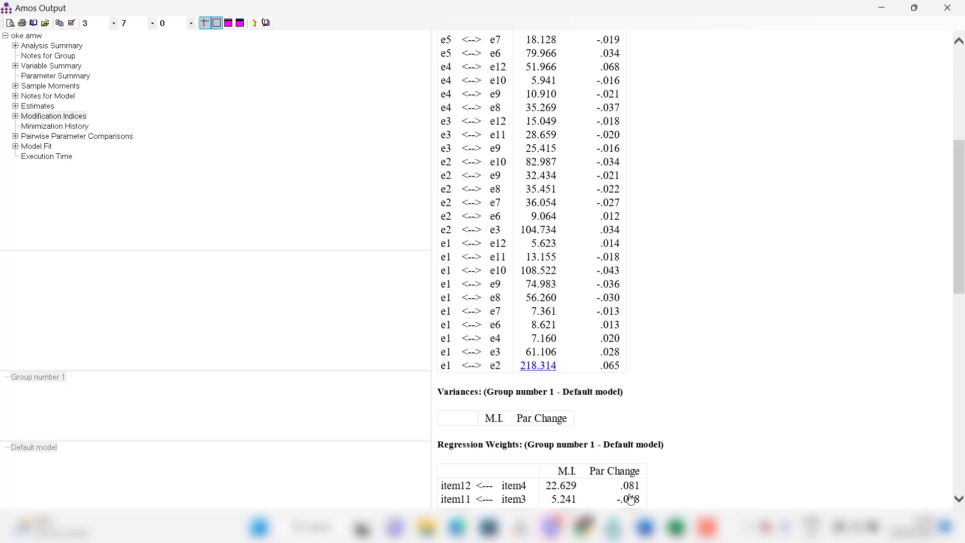
mouse_move(618, 541)
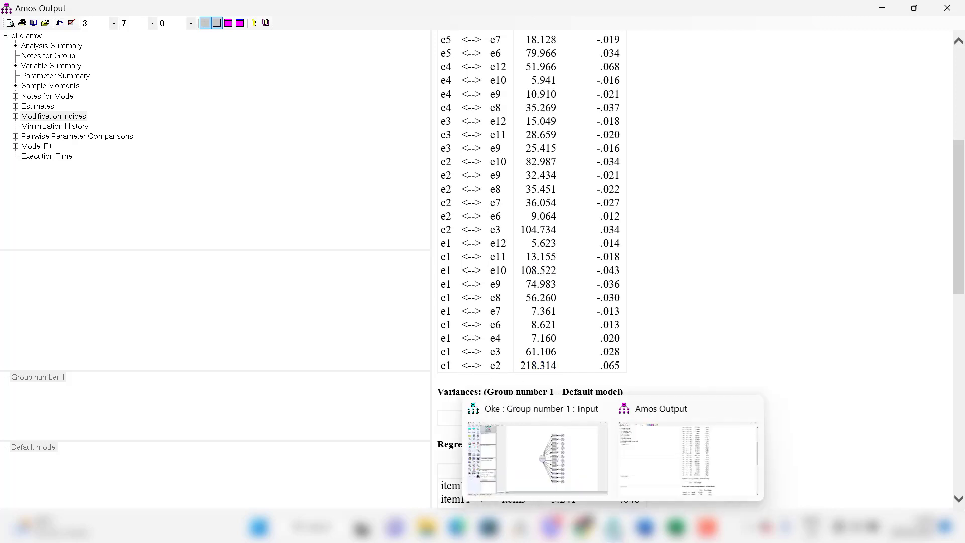
left_click(563, 465)
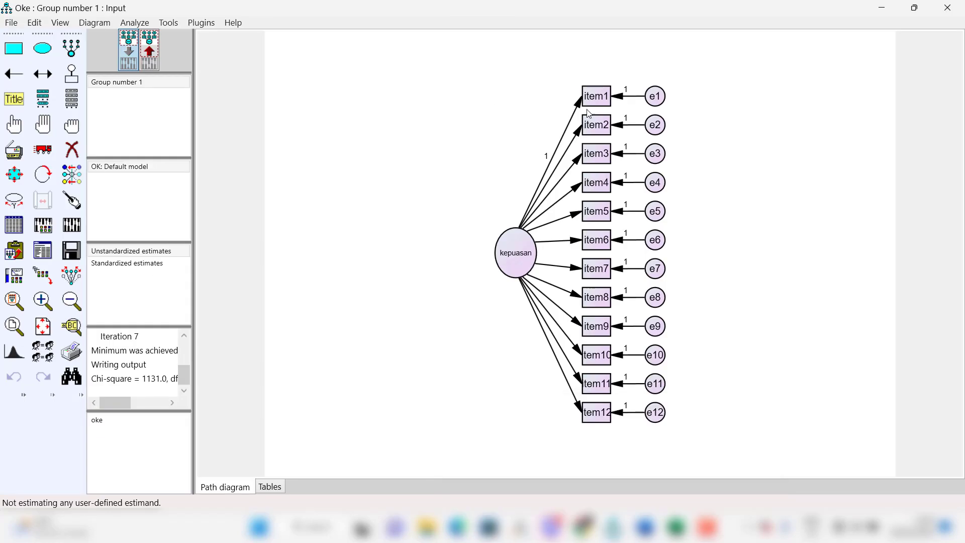
left_click(39, 76)
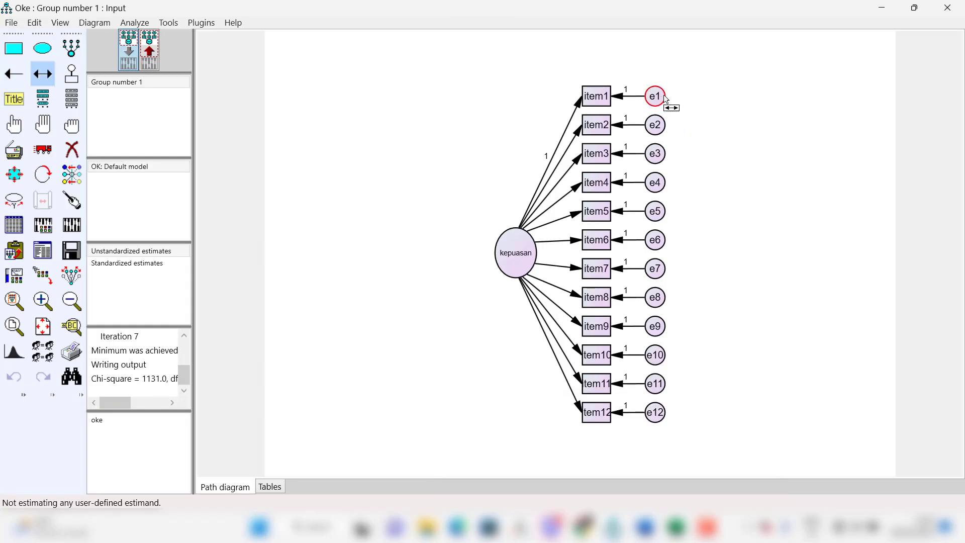
left_click_drag(665, 98, 665, 132)
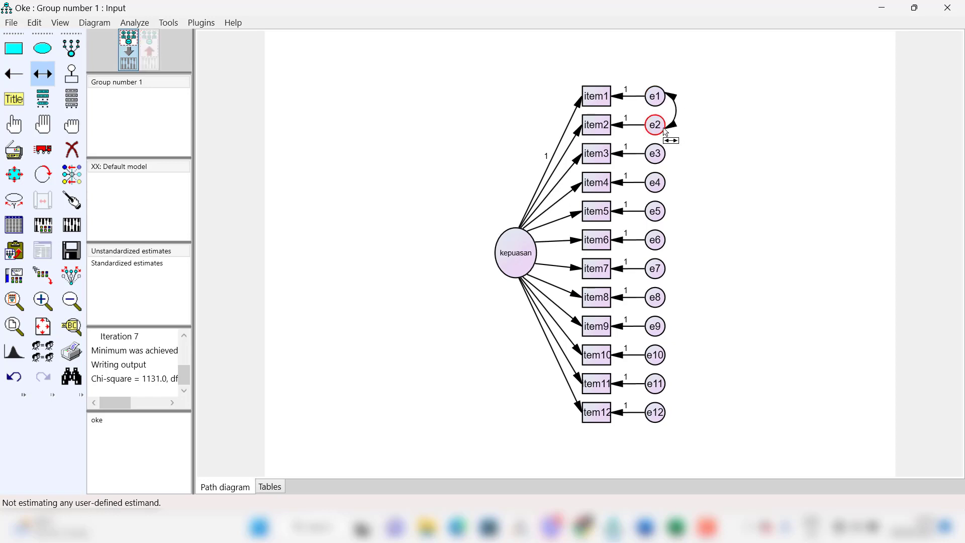
left_click(78, 226)
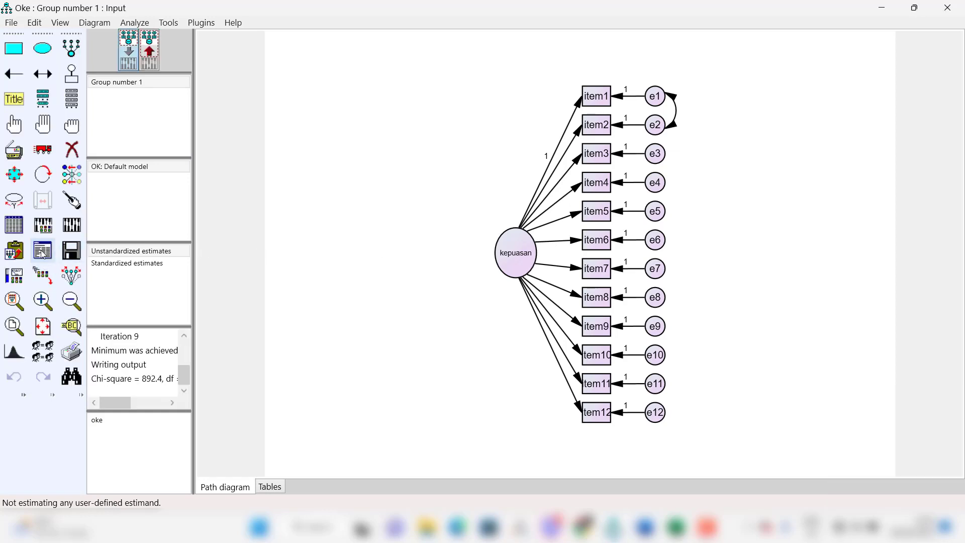
Step: Review the recalculated model's fit tables from CMIN through RMSEA and its covariance modification indices in the text output
left_click(42, 250)
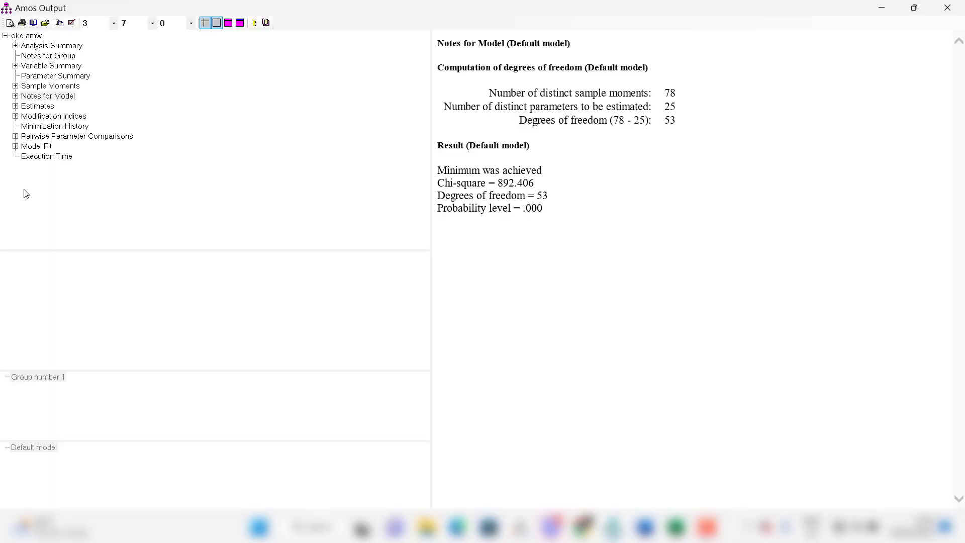
left_click(36, 147)
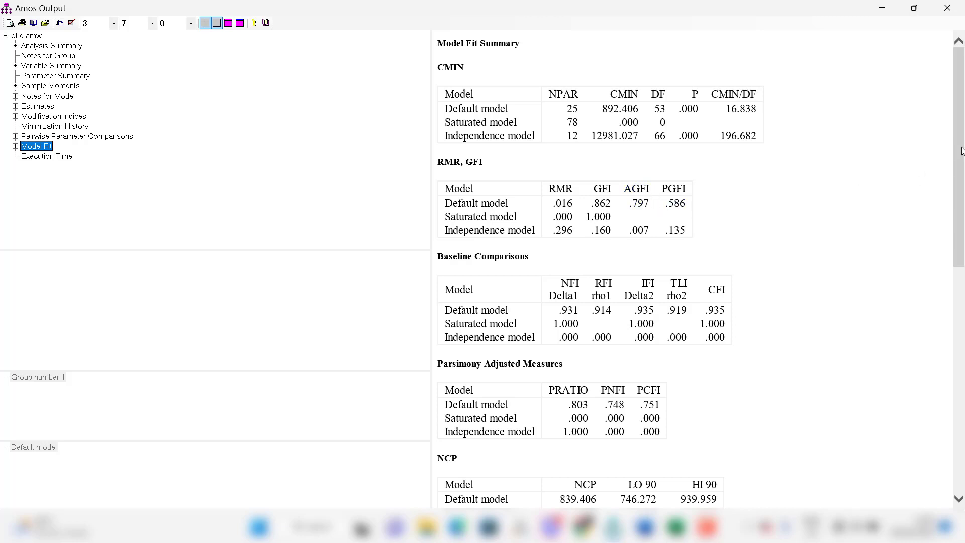
left_click_drag(962, 150, 961, 193)
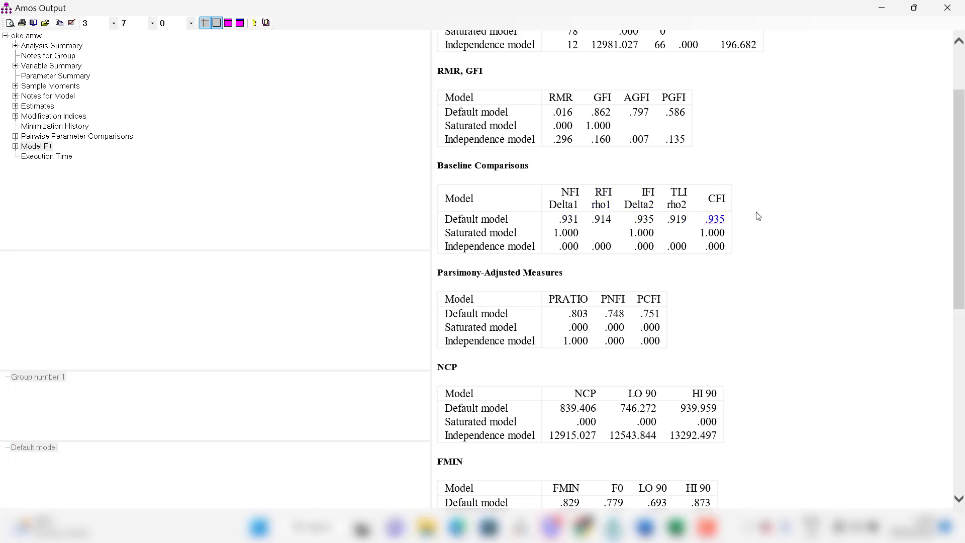
left_click_drag(962, 144, 962, 206)
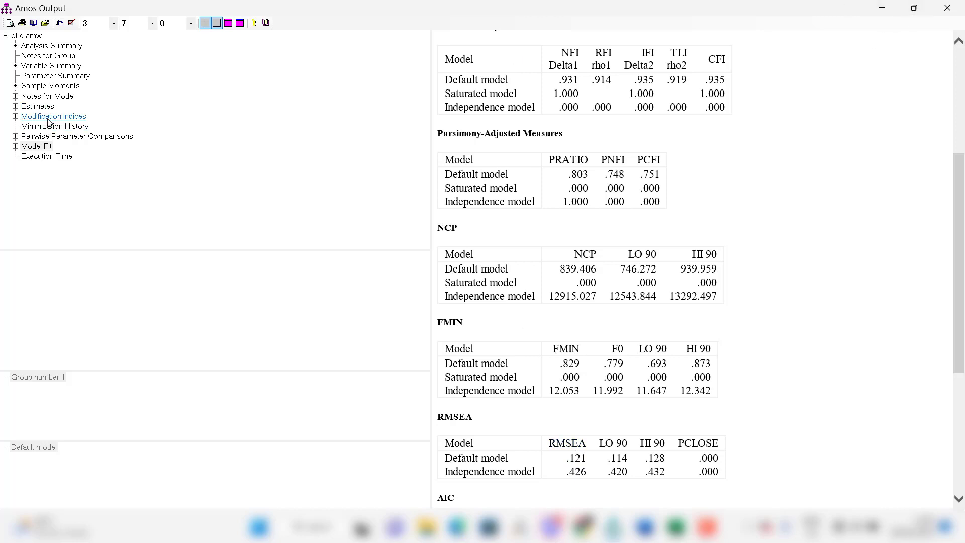
left_click(83, 119)
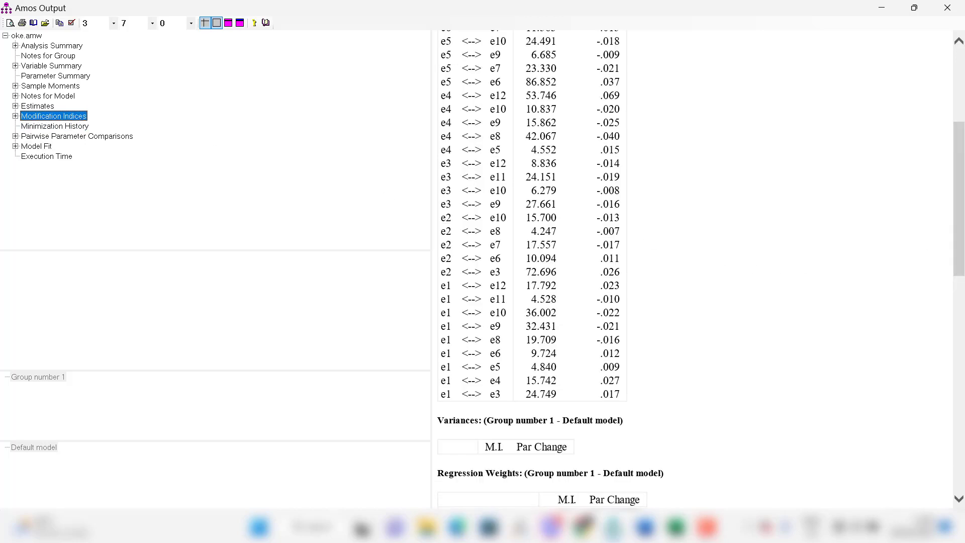
left_click_drag(962, 225, 948, 159)
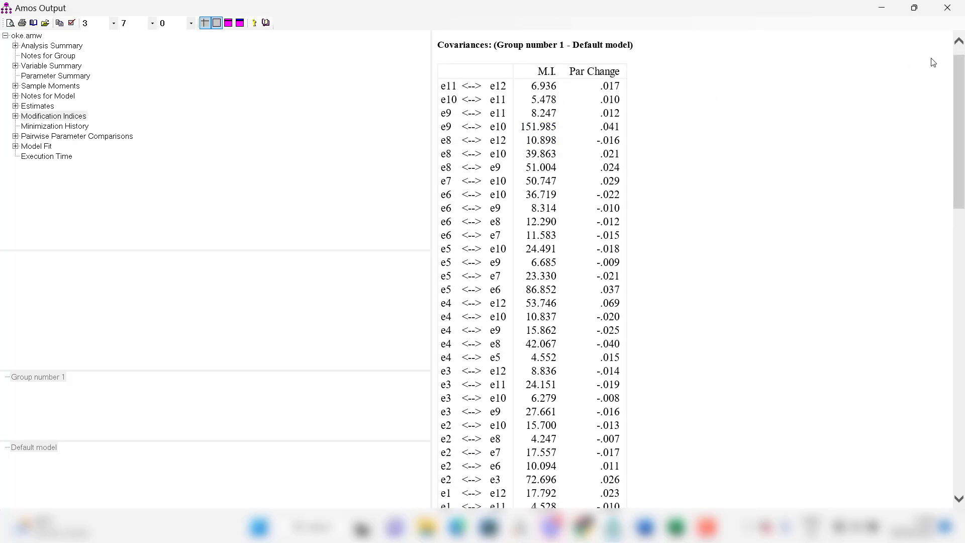
Step: Close the output, draw a covariance between e9 and e10 in the path diagram and recalculate the estimates
left_click(948, 9)
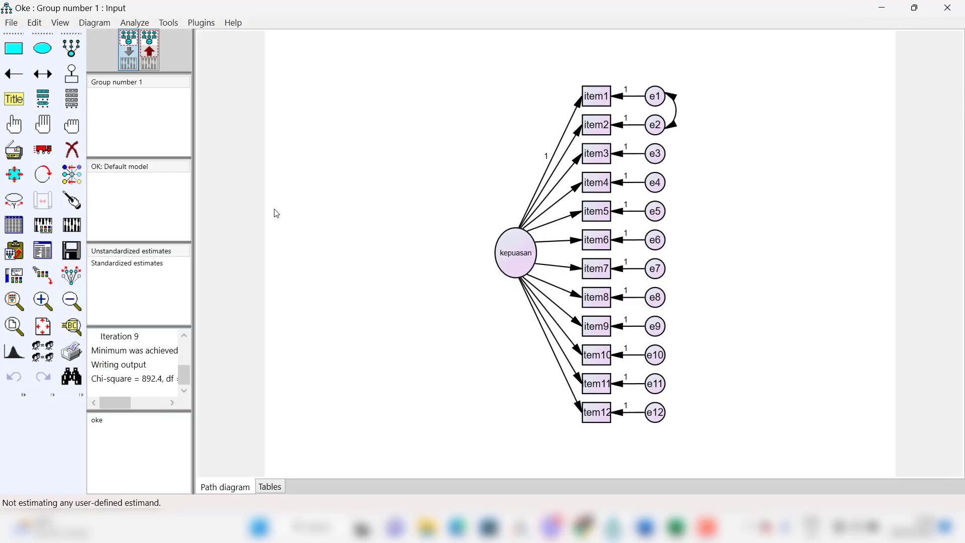
left_click(42, 74)
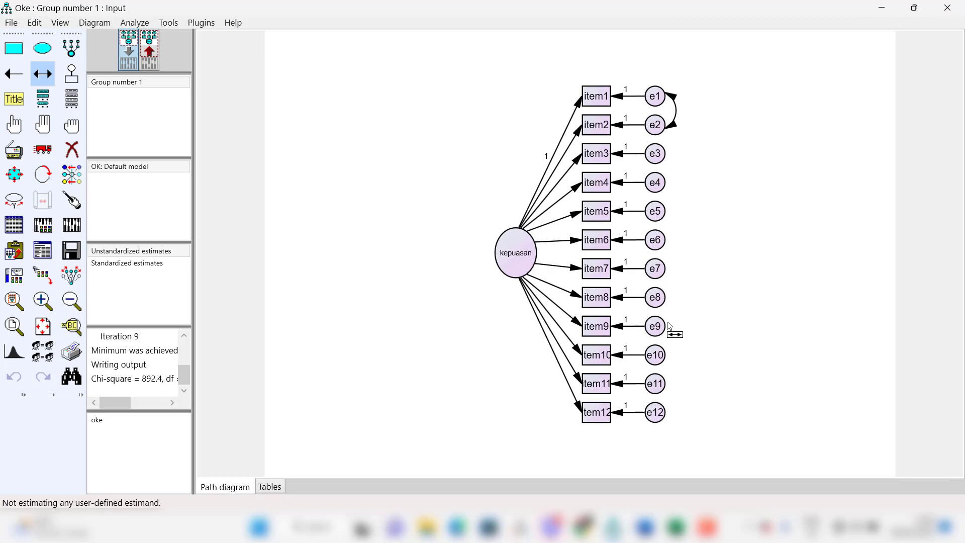
left_click_drag(663, 333, 663, 357)
left_click(74, 227)
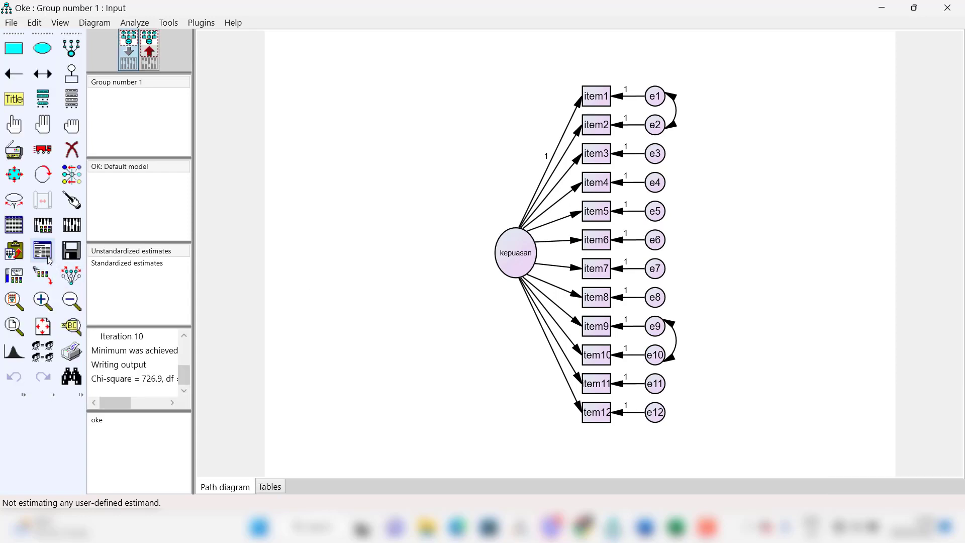
Step: Open the text output and check the Model Fit tables from CMIN through RMSEA for the model with e9 and e10 correlated
left_click(49, 256)
left_click(46, 147)
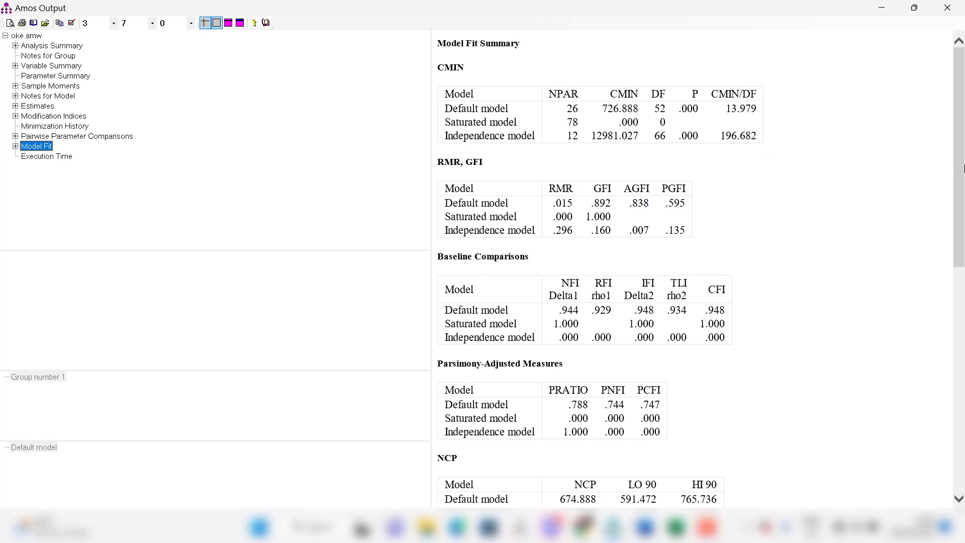
left_click_drag(962, 163, 962, 302)
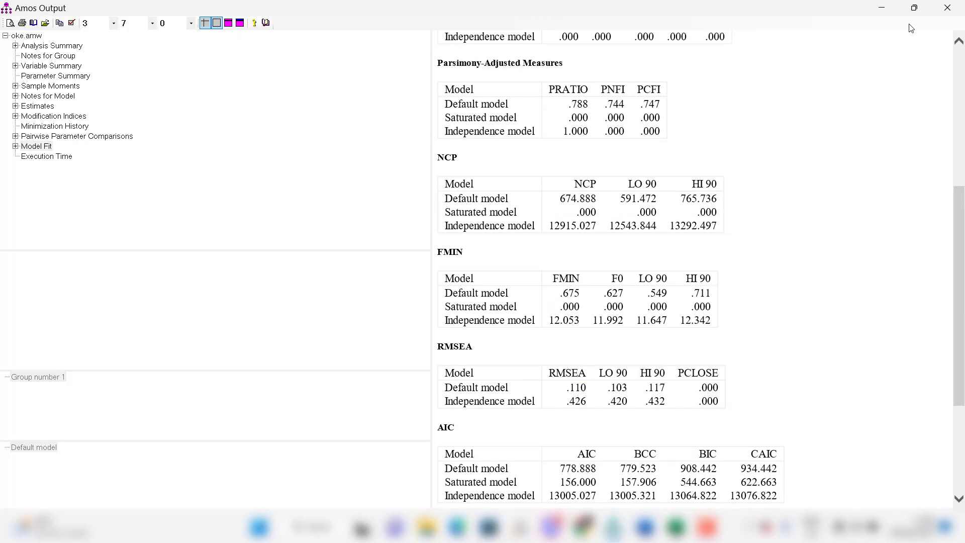
Step: Examine the covariance modification indices for the error pairs with the largest M.I. values
left_click(36, 117)
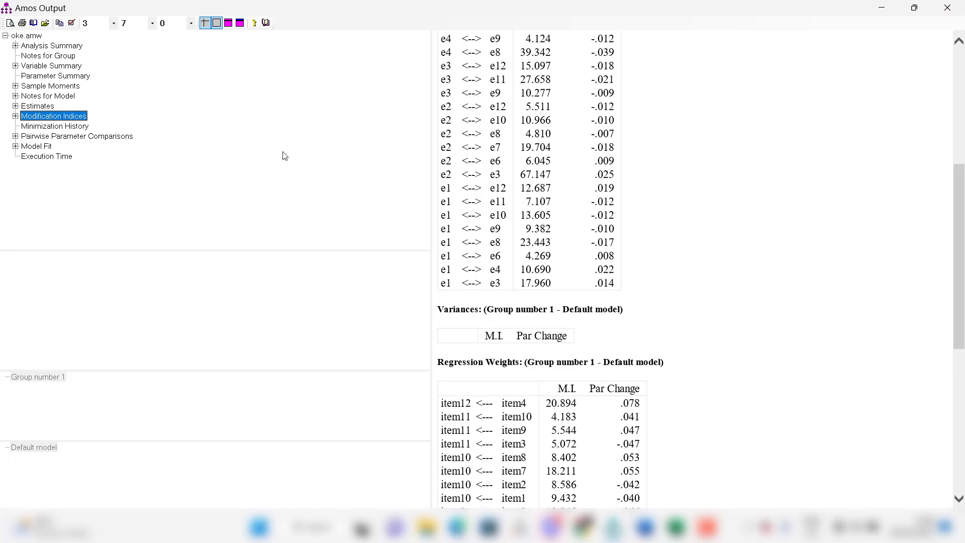
left_click_drag(962, 242, 962, 163)
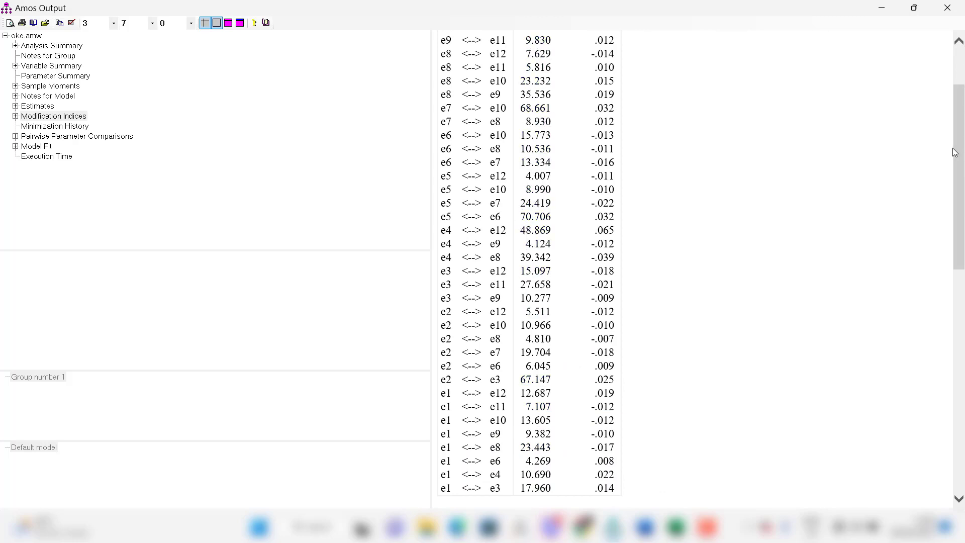
left_click_drag(956, 135, 952, 166)
scroll(608, 183, "up", 5)
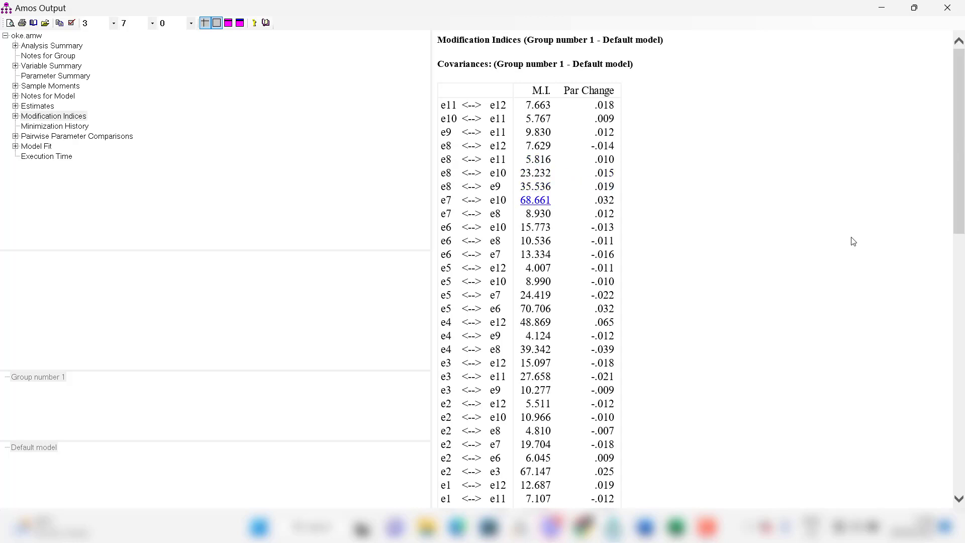
mouse_move(961, 189)
left_mouse_down()
mouse_move(961, 237)
mouse_move(961, 190)
left_mouse_up()
scroll(559, 205, "down", 1)
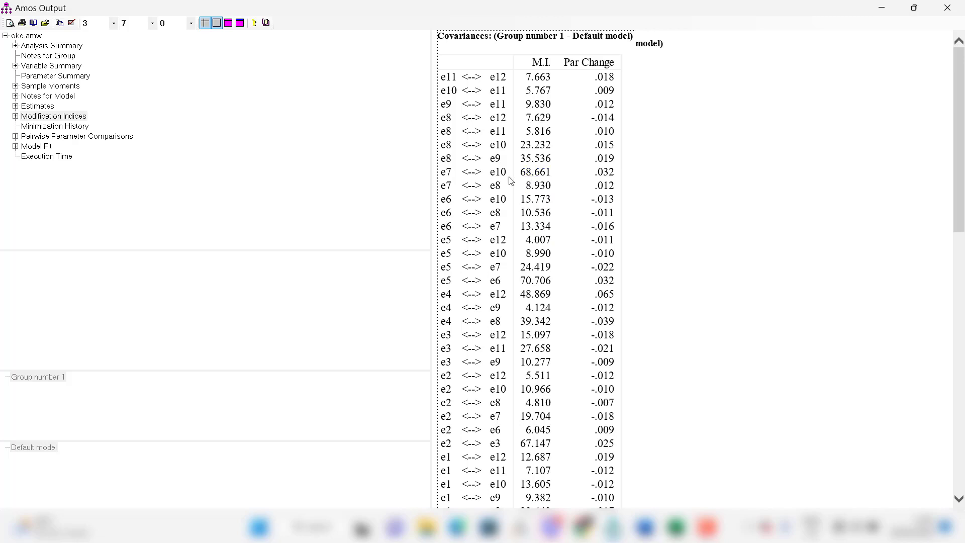
Step: Return to the path diagram, draw a covariance between e7 and e10 and recalculate the estimates
left_click(952, 7)
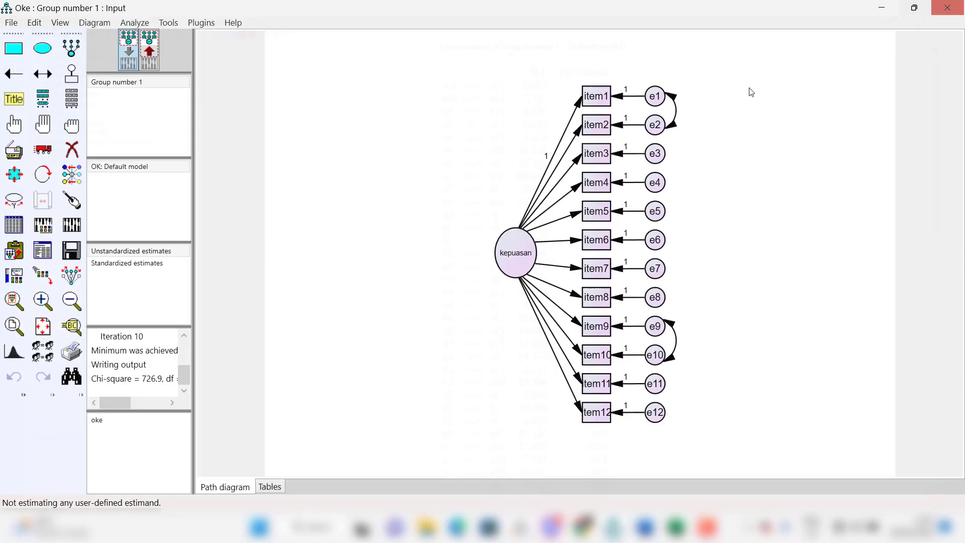
left_click(43, 74)
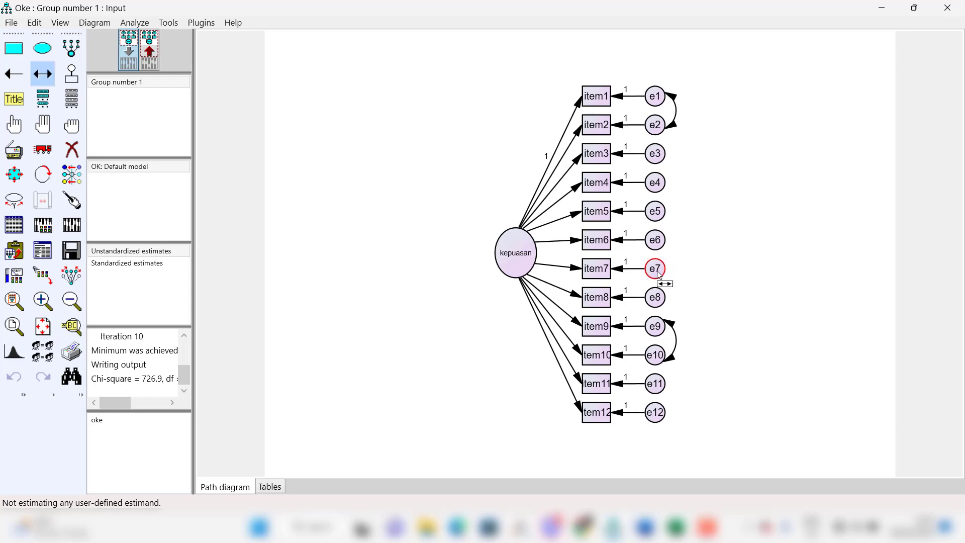
left_click_drag(666, 275, 660, 364)
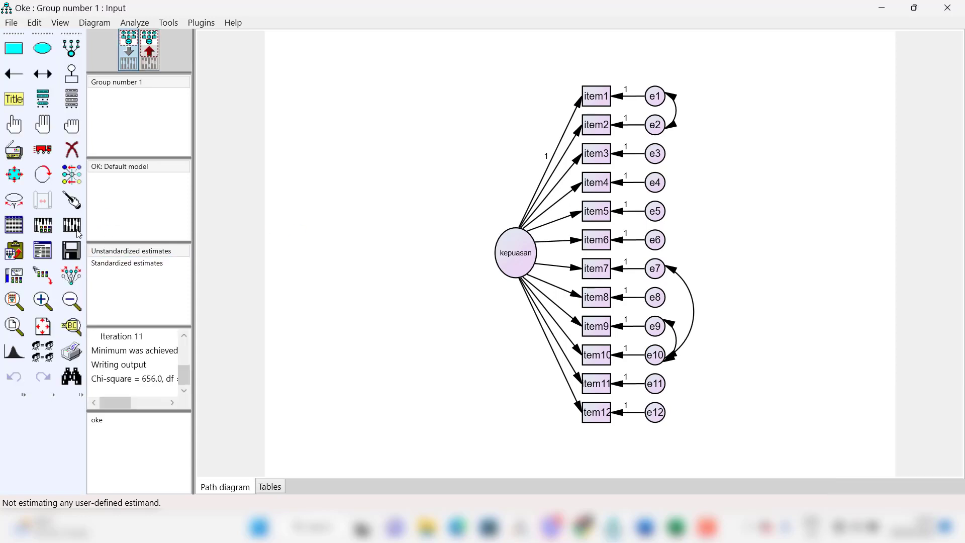
Step: Check the Model Fit tables through RMSEA and the covariance modification indices for the model with e7 and e10 correlated
left_click(43, 250)
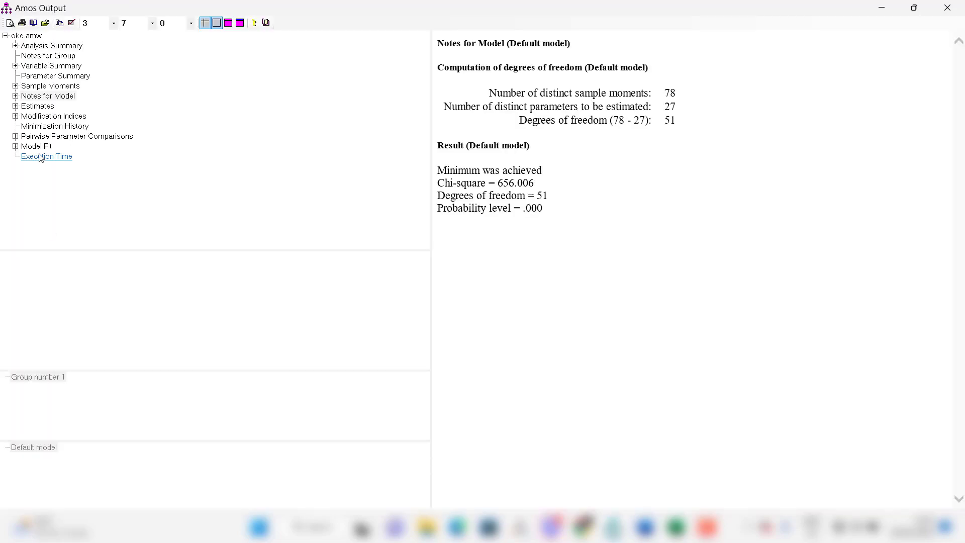
left_click(38, 148)
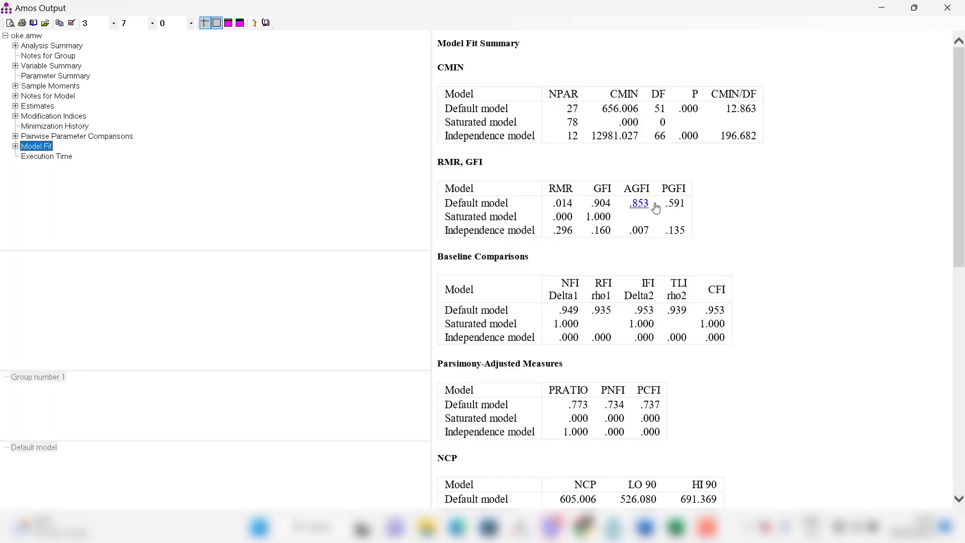
left_click_drag(963, 186, 961, 301)
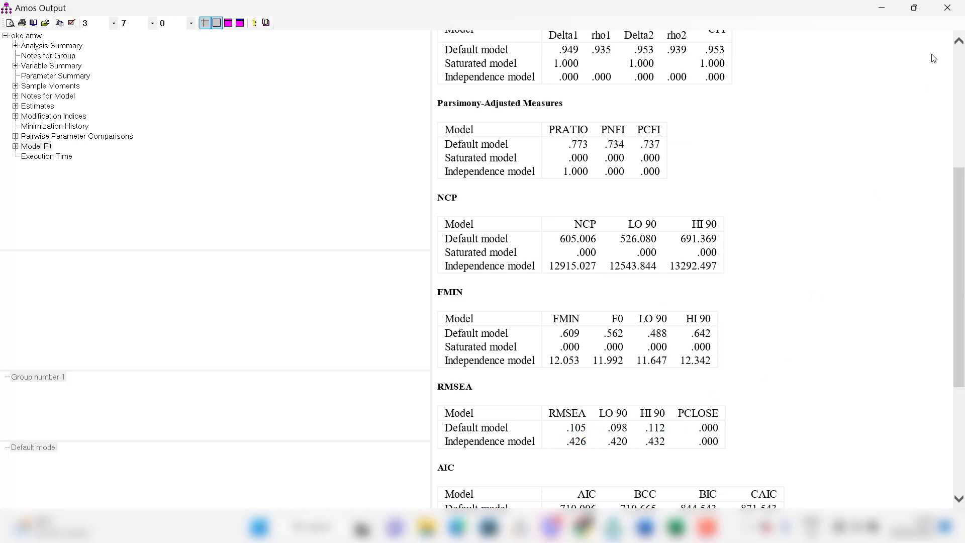
left_click(67, 117)
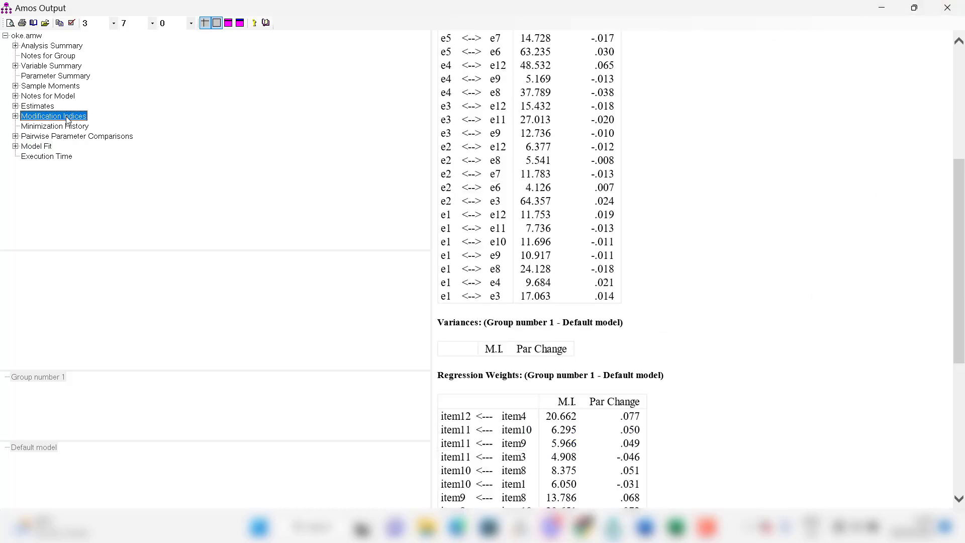
left_click_drag(963, 211, 963, 134)
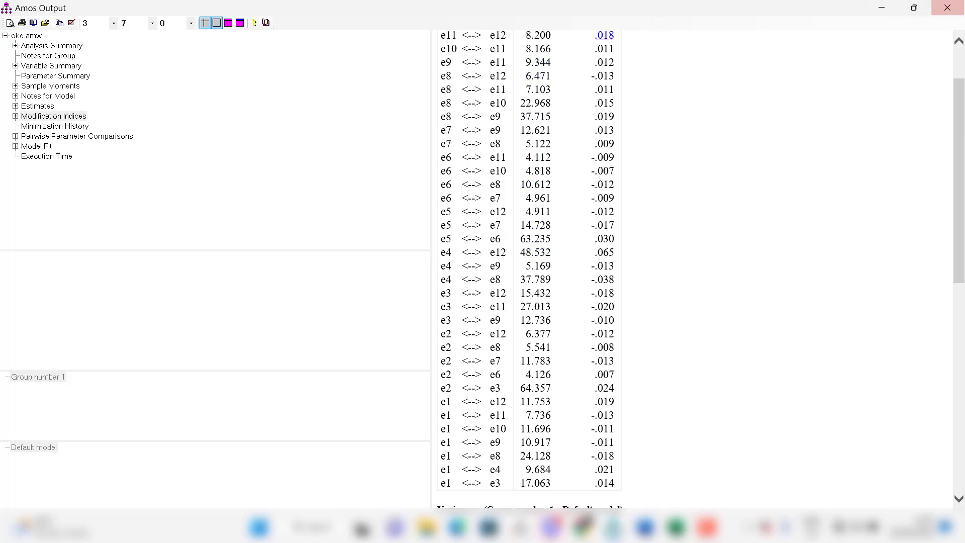
left_click_drag(958, 103, 959, 144)
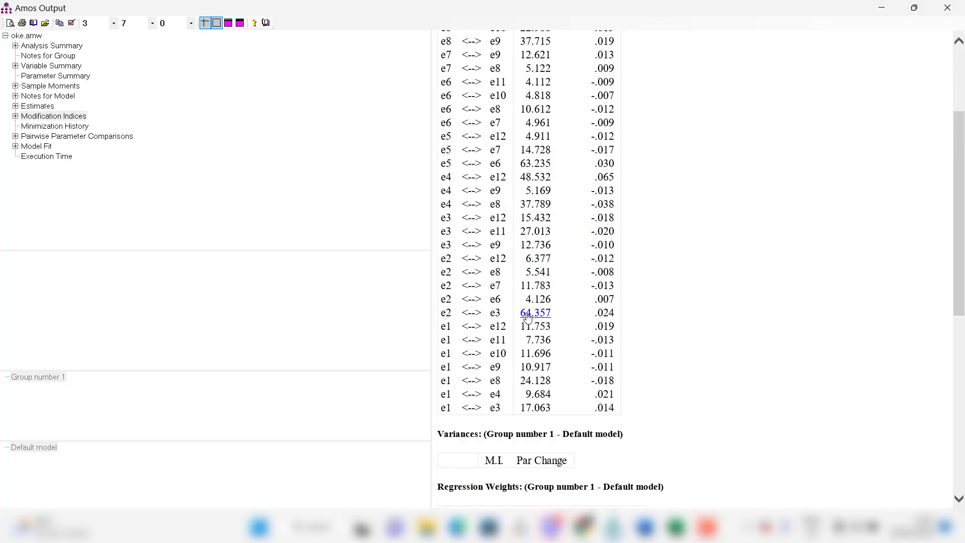
Step: Draw a covariance between e2 and e3 in the path diagram, recalculate the estimates and open the new text output
left_click(948, 8)
left_click(14, 74)
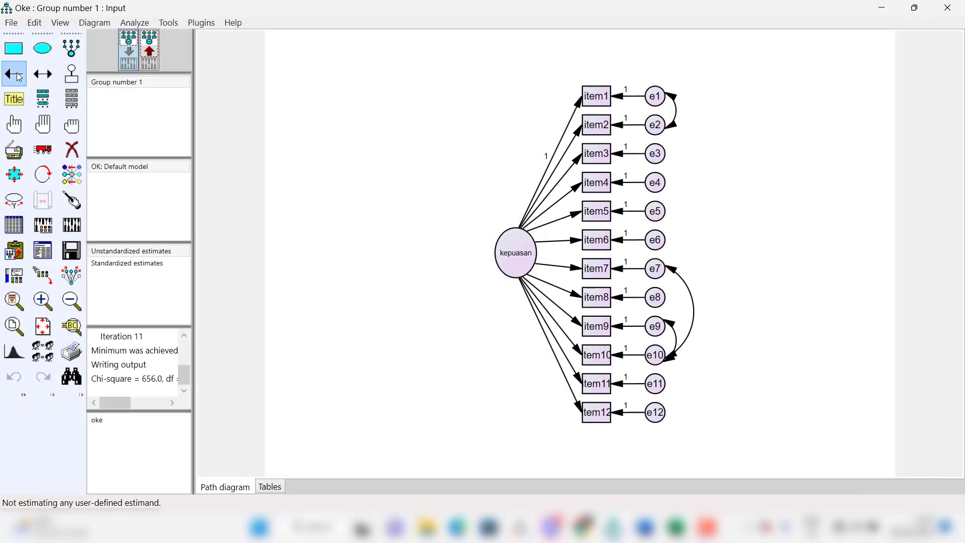
left_click(49, 77)
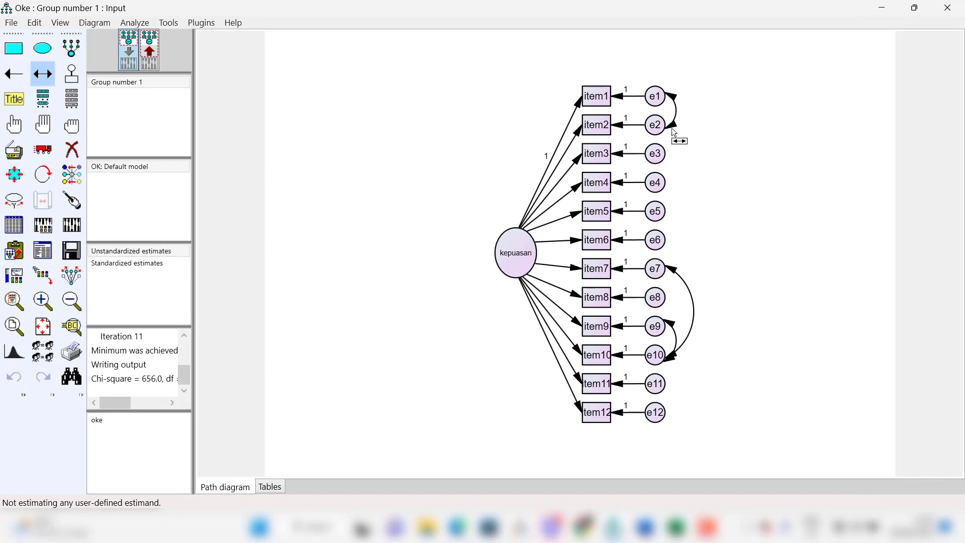
left_click_drag(668, 133, 666, 159)
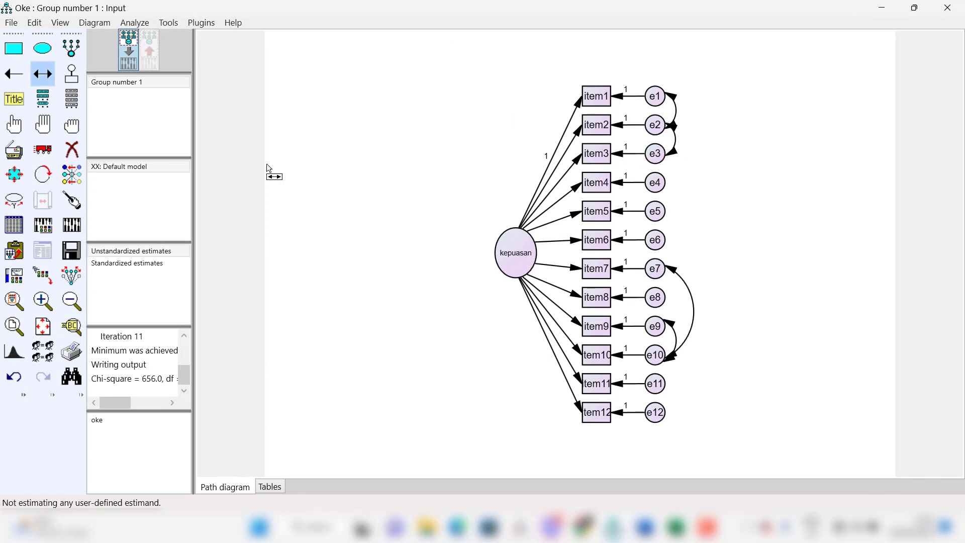
left_click(73, 221)
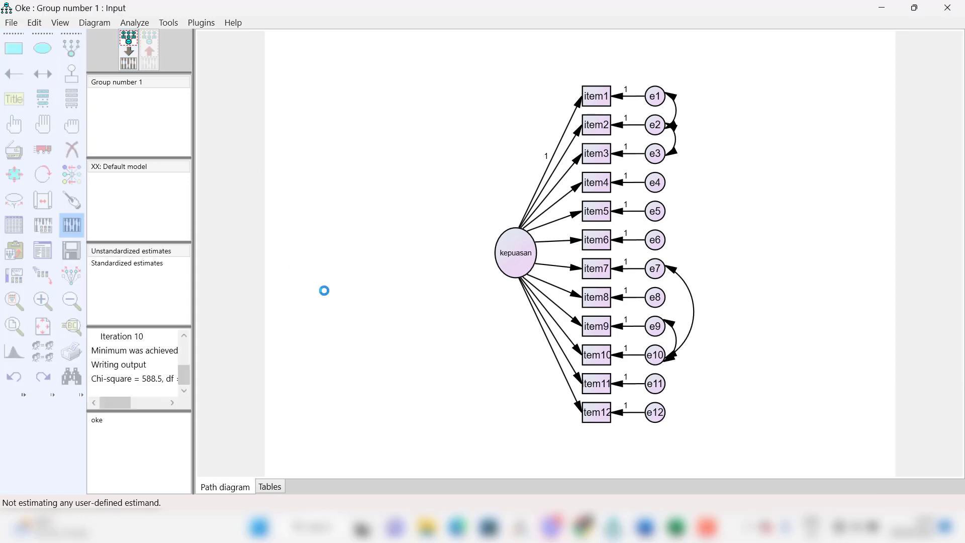
left_click(42, 257)
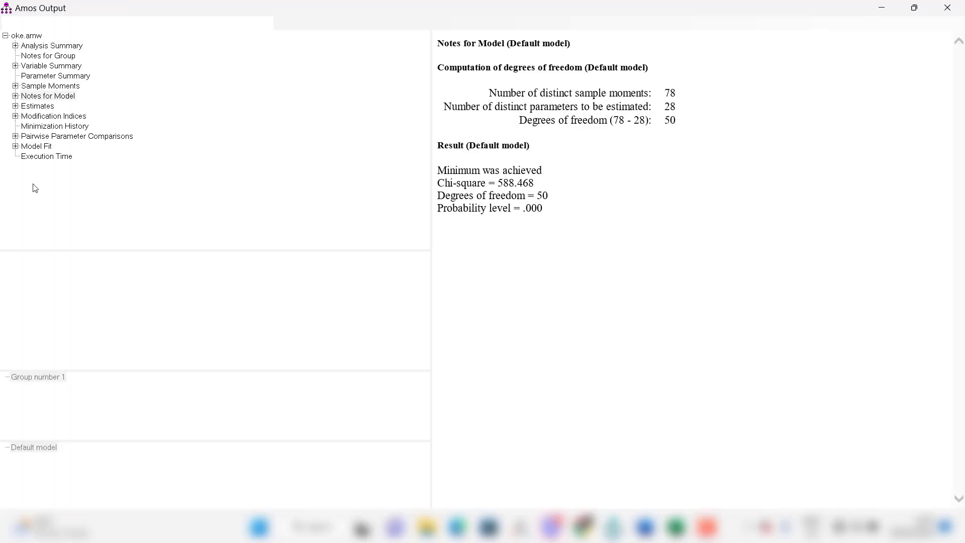
Step: Check the Model Fit tables through RMSEA and the covariance modification indices for the model with e2 and e3 correlated
left_click(35, 146)
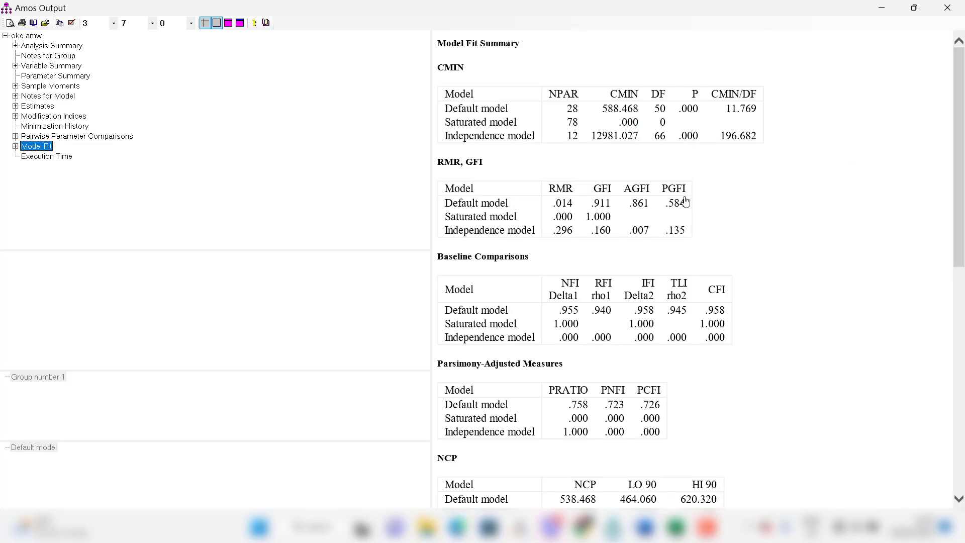
left_click_drag(962, 154, 962, 285)
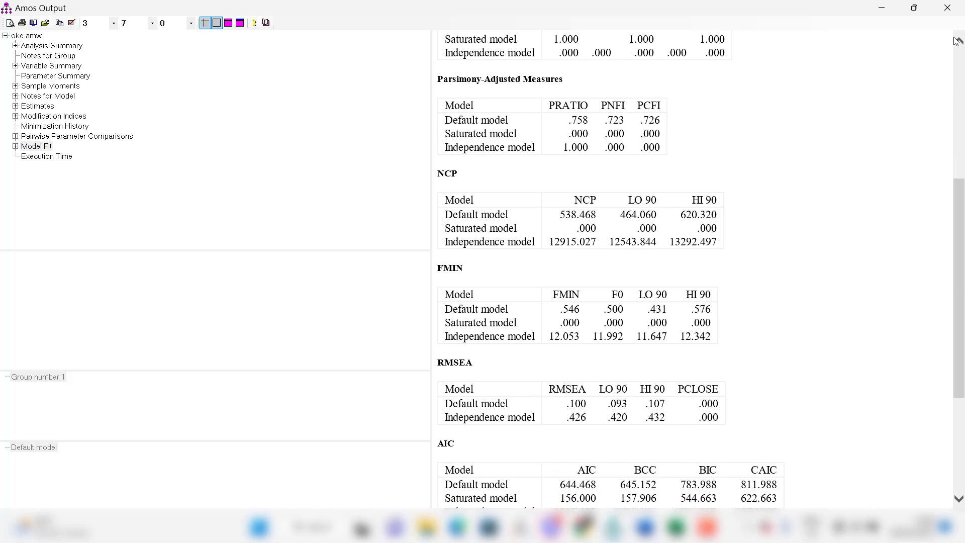
left_click(49, 117)
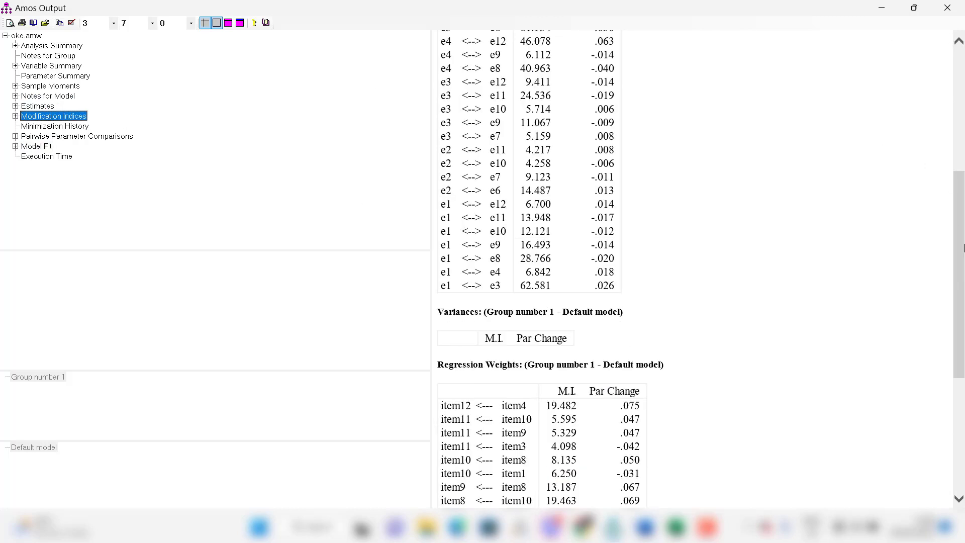
left_click_drag(964, 248, 960, 188)
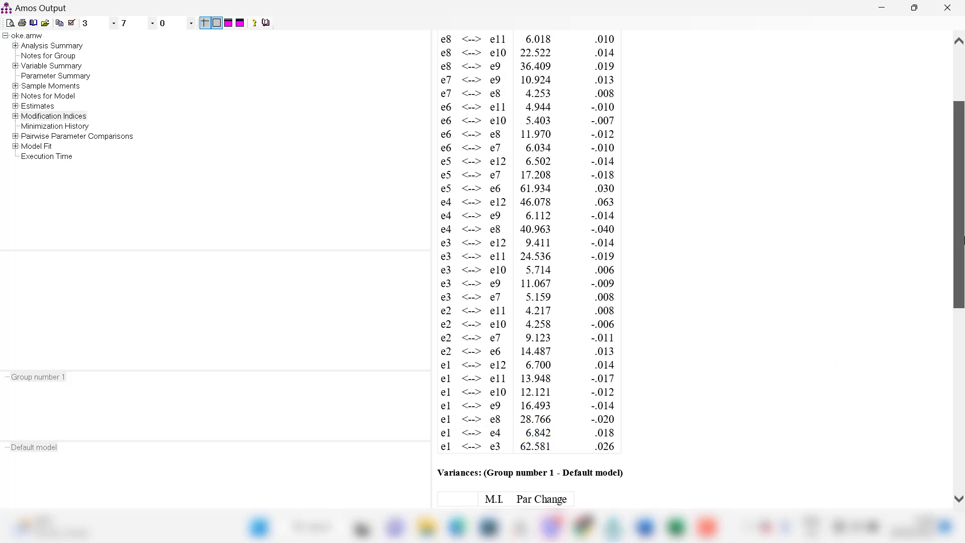
left_click_drag(961, 277, 960, 297)
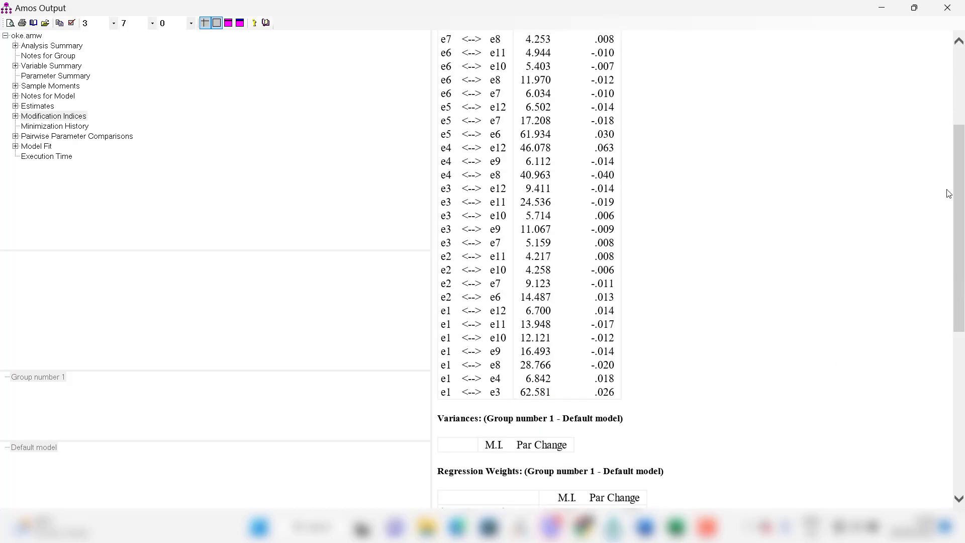
Step: Return to the path diagram, draw a covariance between e1 and e3, recalculate the estimates and view the new text output
left_click(947, 8)
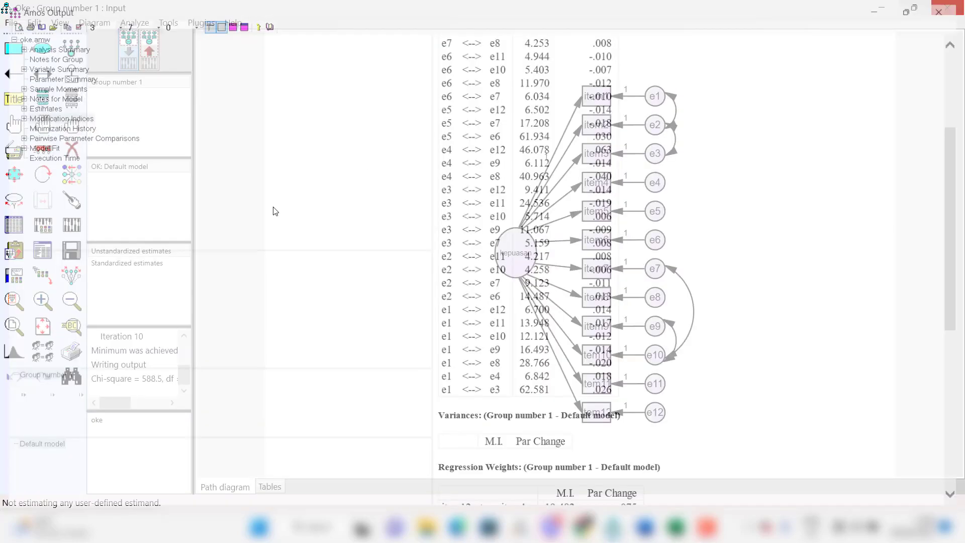
left_click(47, 81)
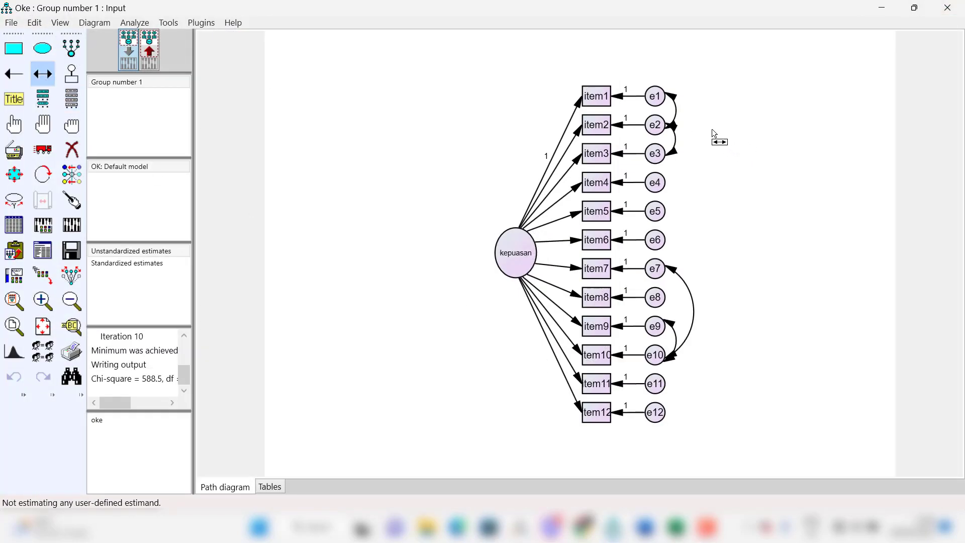
left_click_drag(654, 95, 662, 159)
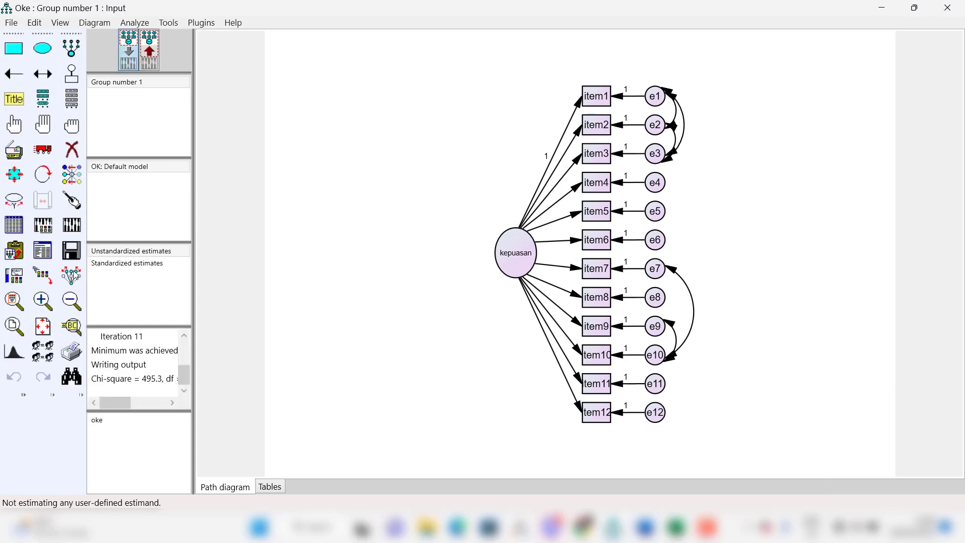
left_click(43, 250)
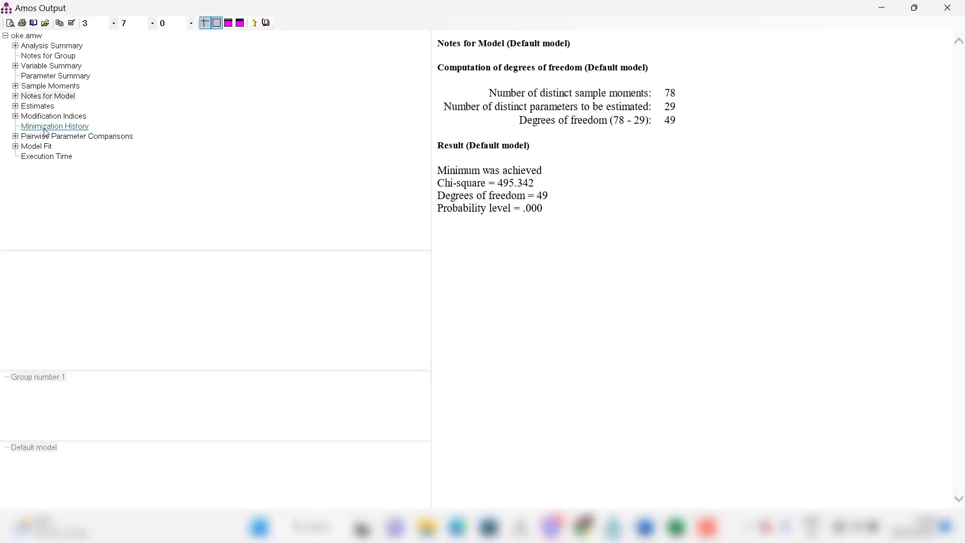
Step: Check the Model Fit tables through RMSEA and the covariance modification indices for the model with e1 and e3 correlated
left_click(45, 146)
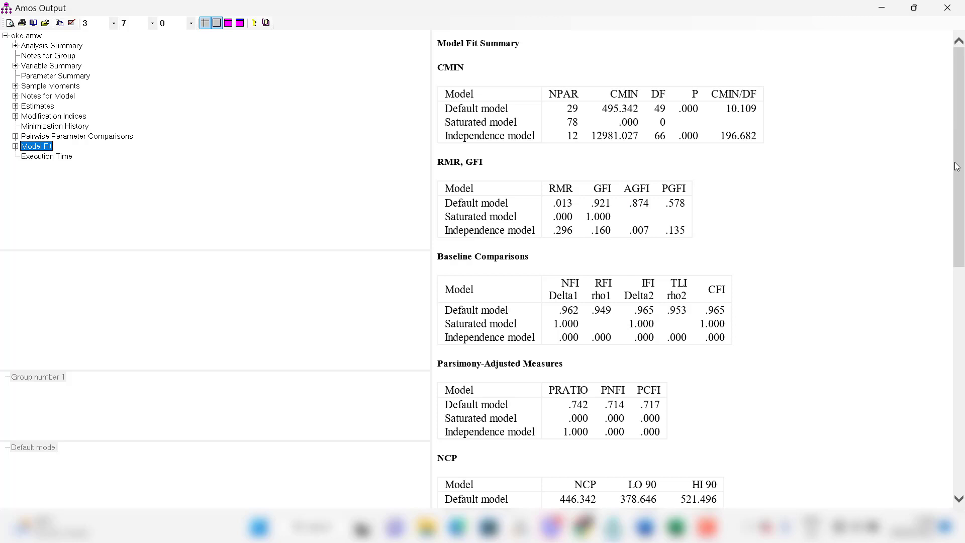
scroll(956, 163, "down", 6)
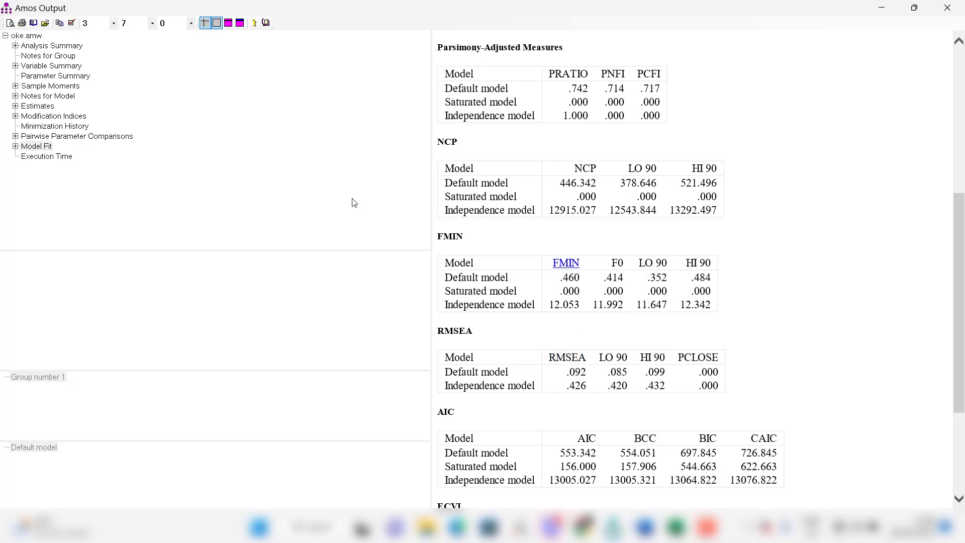
left_click(54, 116)
left_click_drag(963, 225, 953, 114)
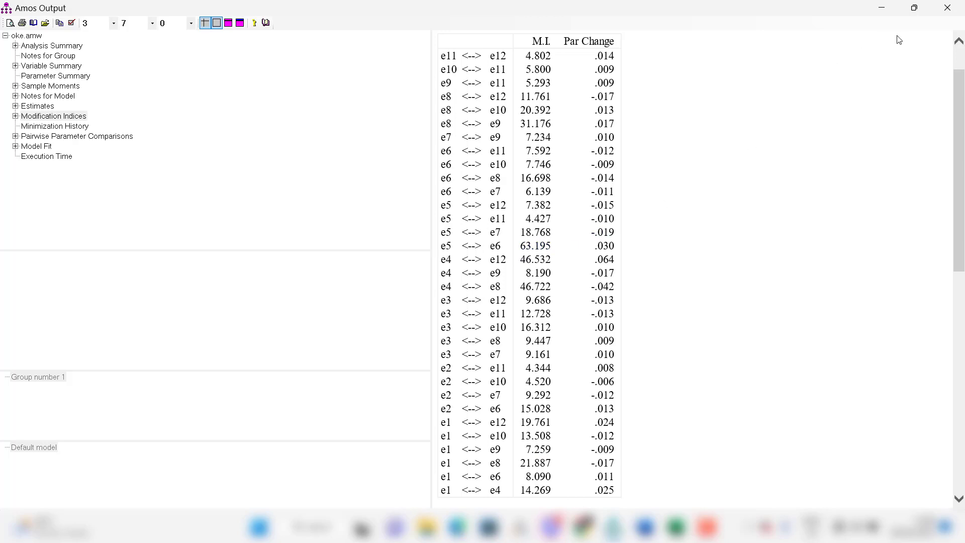
Step: Return to the path diagram, draw a covariance between e5 and e6, recalculate the estimates and view the new text output
left_click(948, 8)
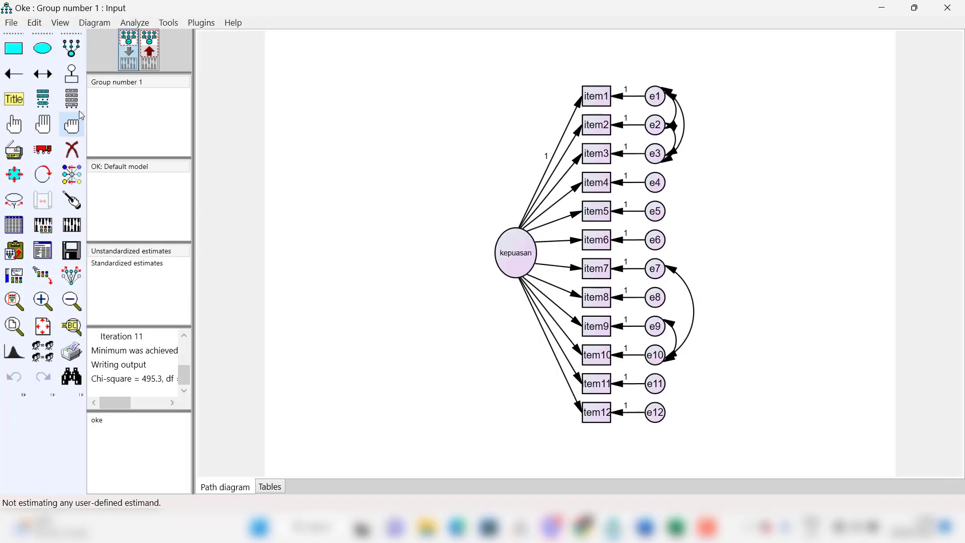
left_click(50, 78)
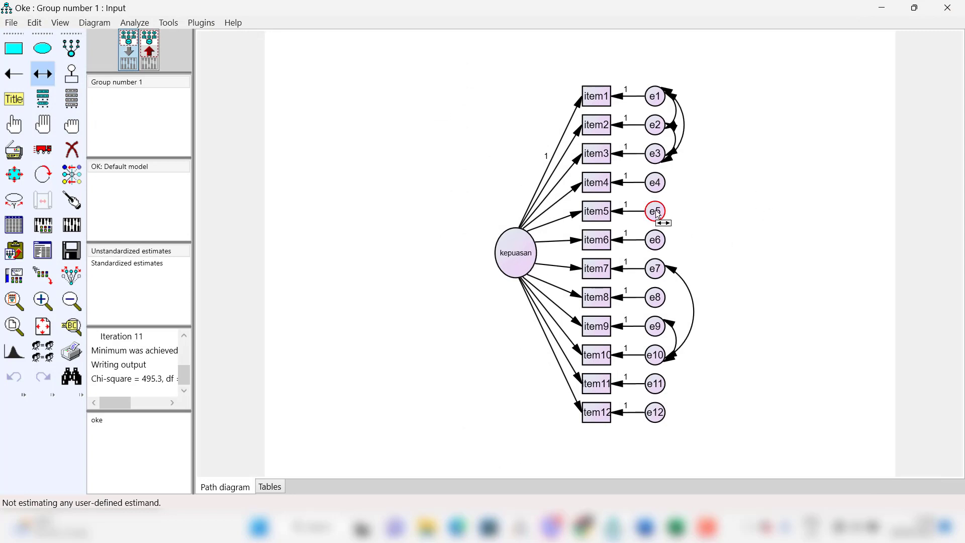
left_click_drag(664, 214, 675, 245)
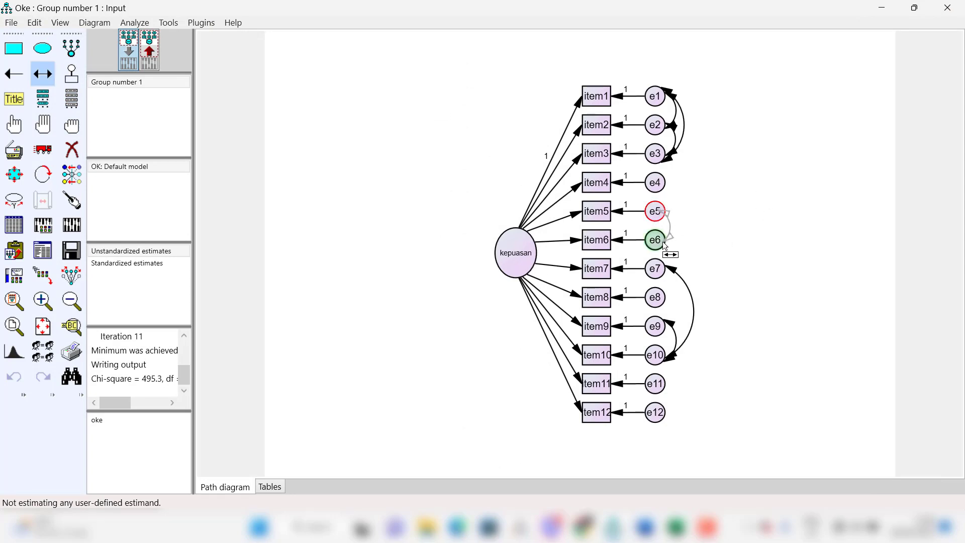
left_click_drag(667, 246, 667, 246)
left_click(72, 231)
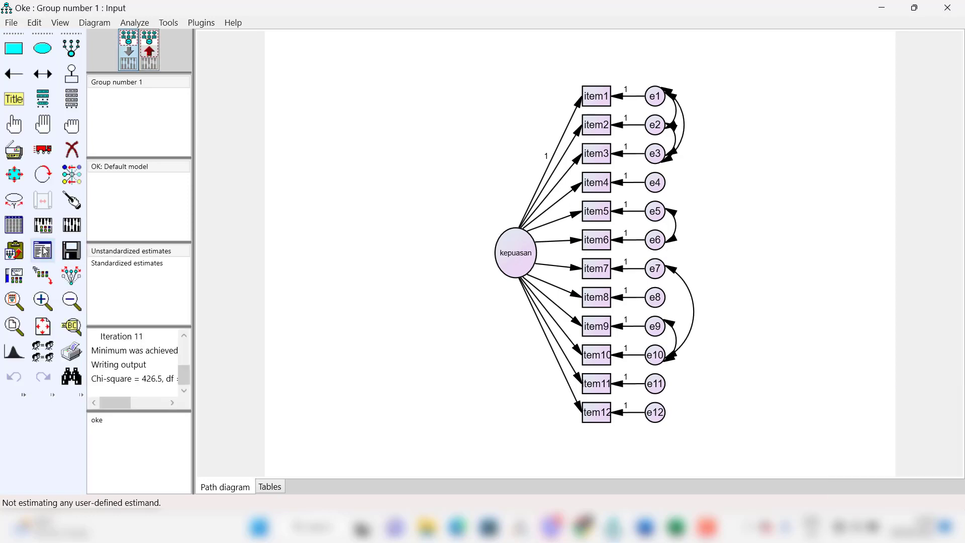
left_click(43, 250)
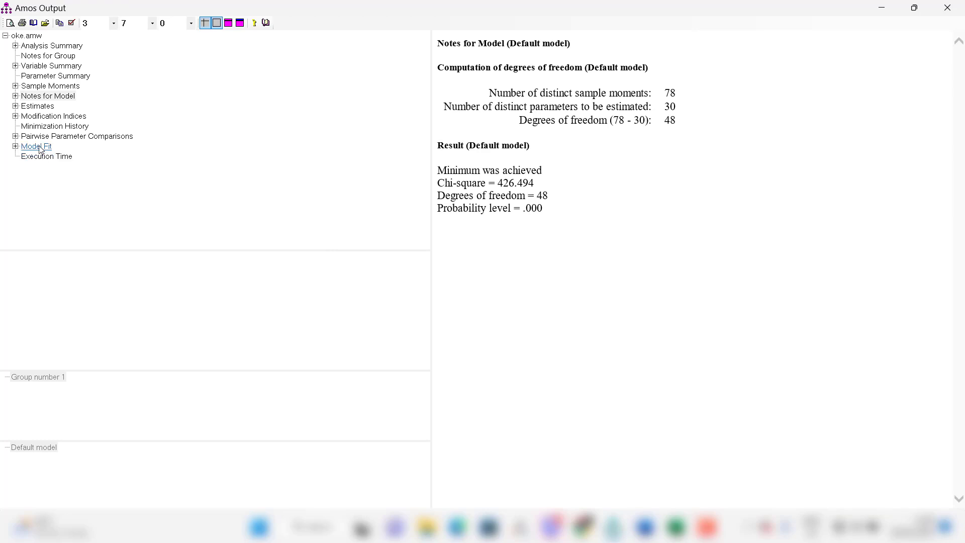
Step: Check the Model Fit tables through RMSEA and the modification indices for the model with e5 and e6 correlated
left_click(40, 149)
left_click_drag(962, 216, 961, 400)
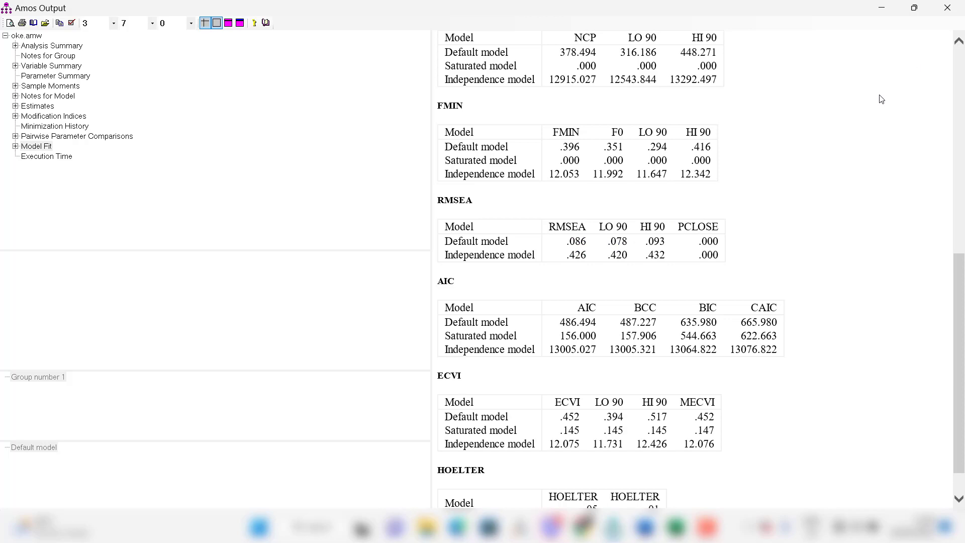
left_click(45, 121)
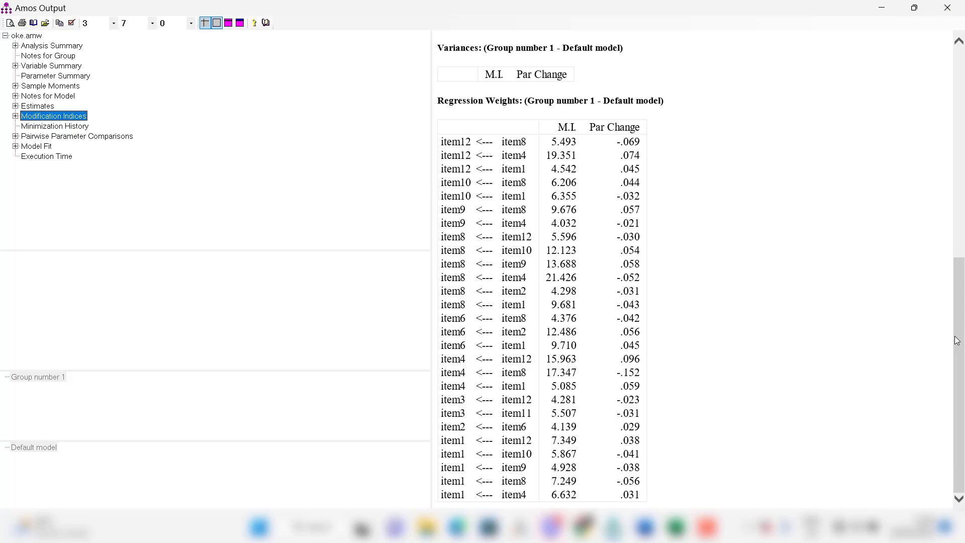
left_click_drag(957, 340, 956, 390)
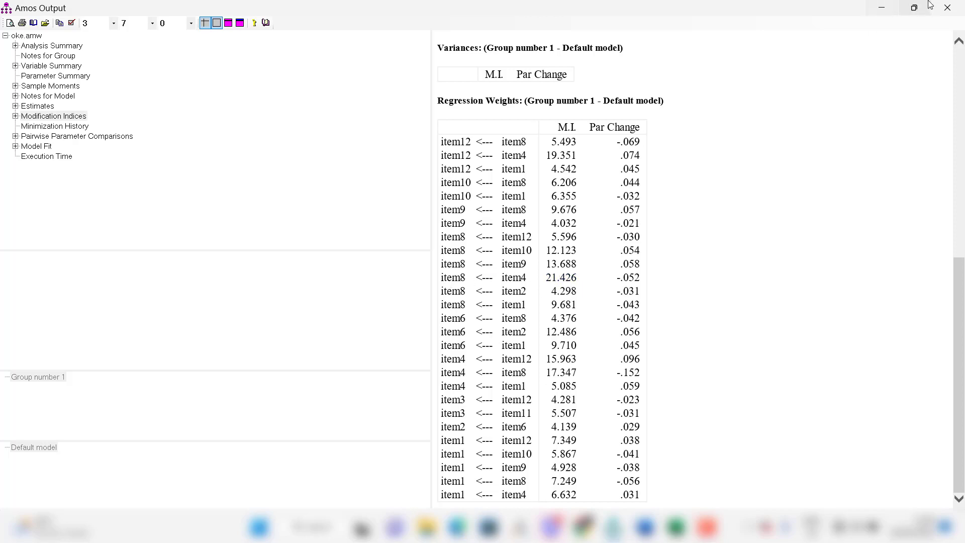
Step: Return to the path diagram, draw a covariance between e4 and e8, recalculate the estimates and view the new text output
left_click(947, 7)
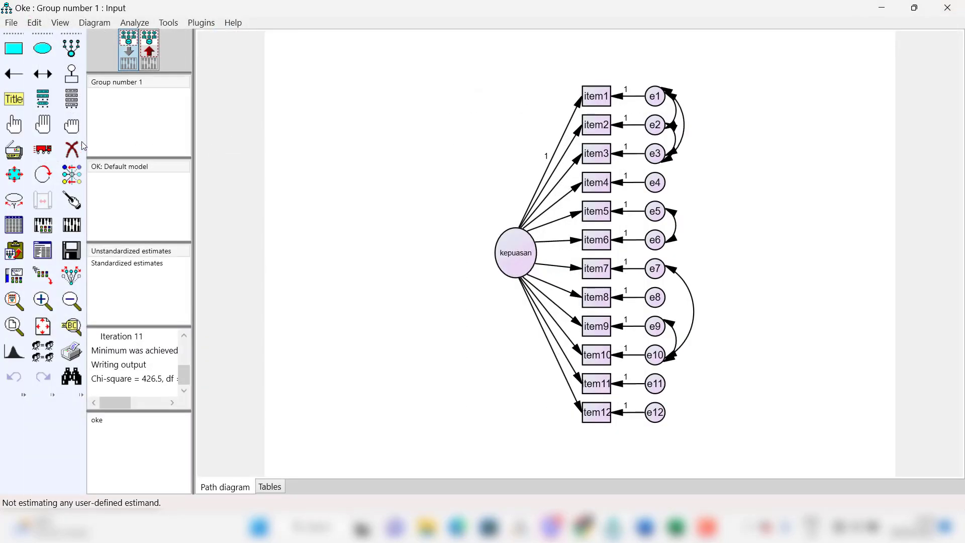
left_click(42, 74)
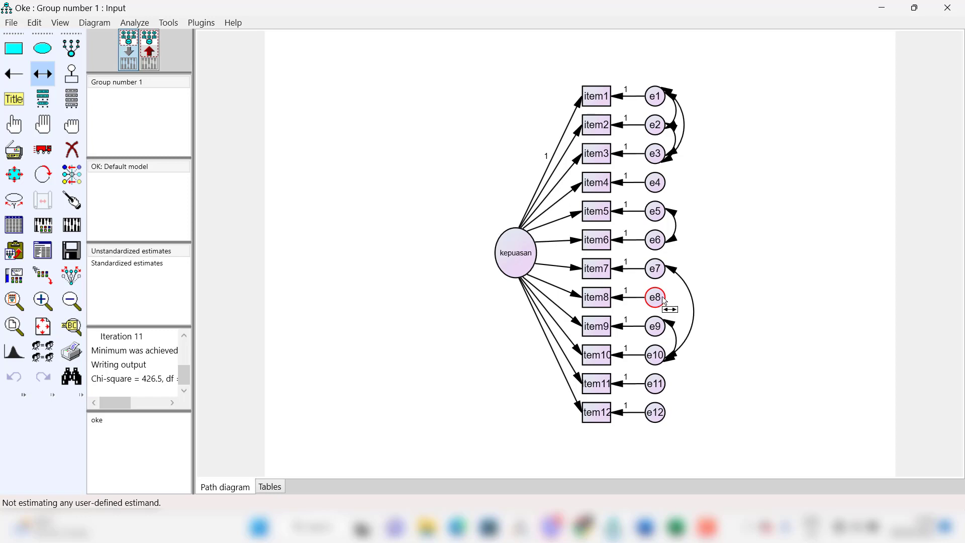
left_click_drag(712, 270, 677, 296)
left_click_drag(661, 192, 658, 300)
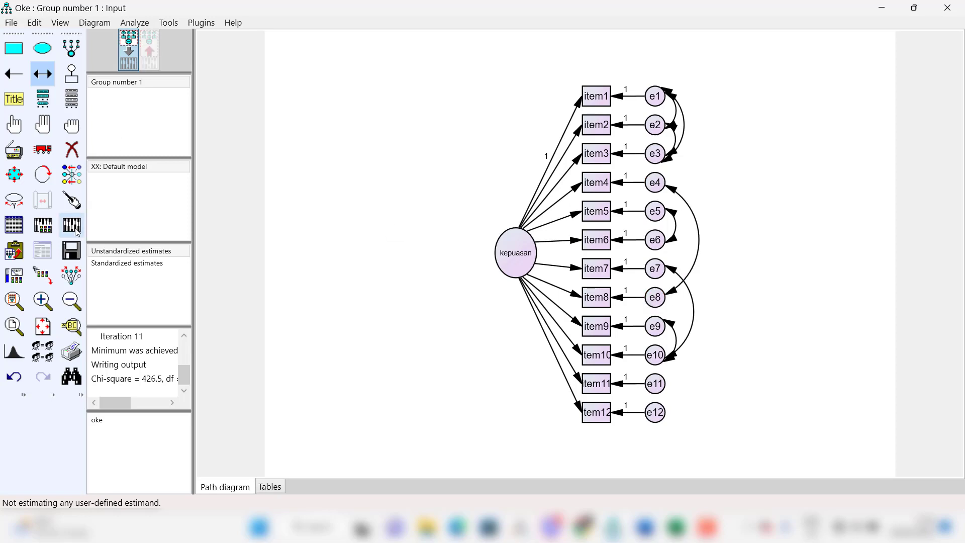
left_click(77, 231)
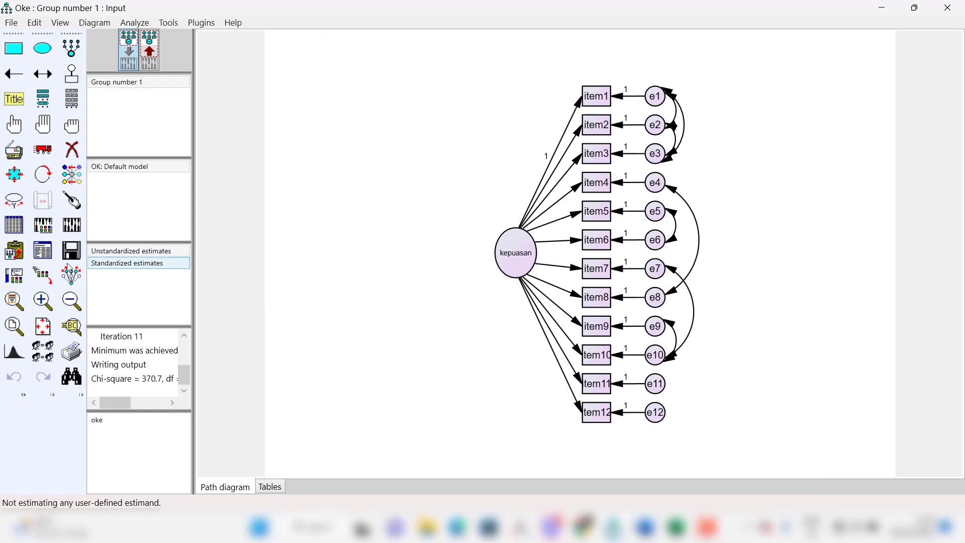
left_click(45, 254)
Step: Check RMSEA, GFI and the baseline comparisons, plus the covariance modification indices, for the model with e4 and e8 correlated
left_click(33, 149)
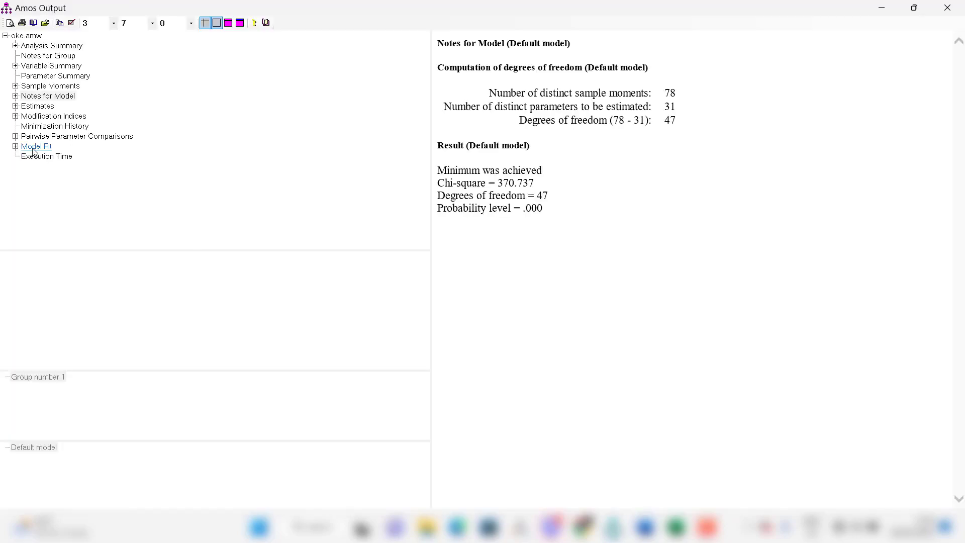
left_click_drag(964, 190, 962, 363)
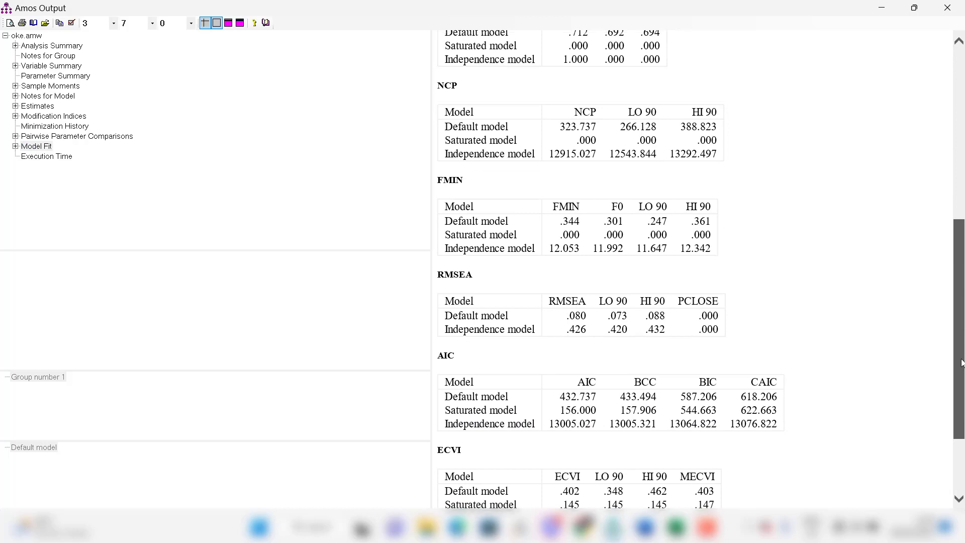
left_click_drag(961, 363, 955, 230)
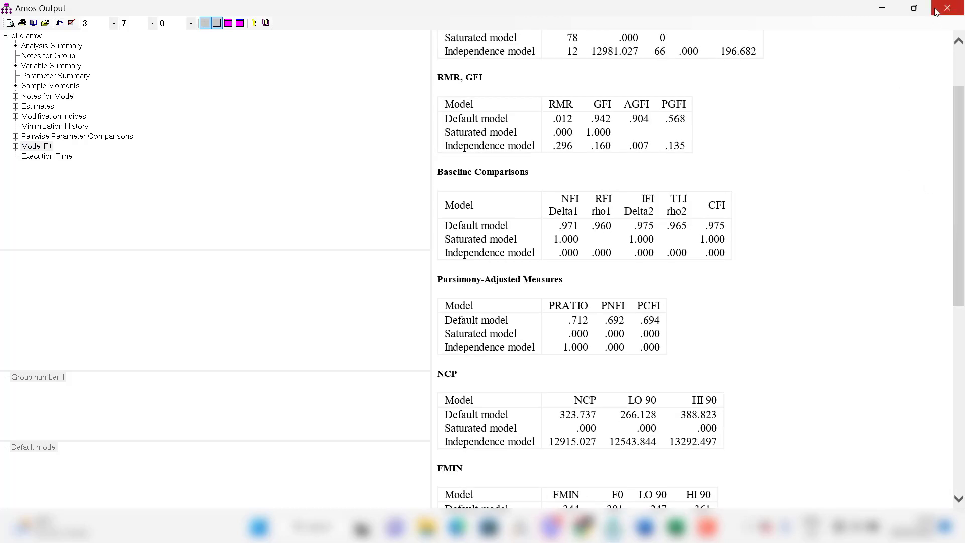
left_click(82, 116)
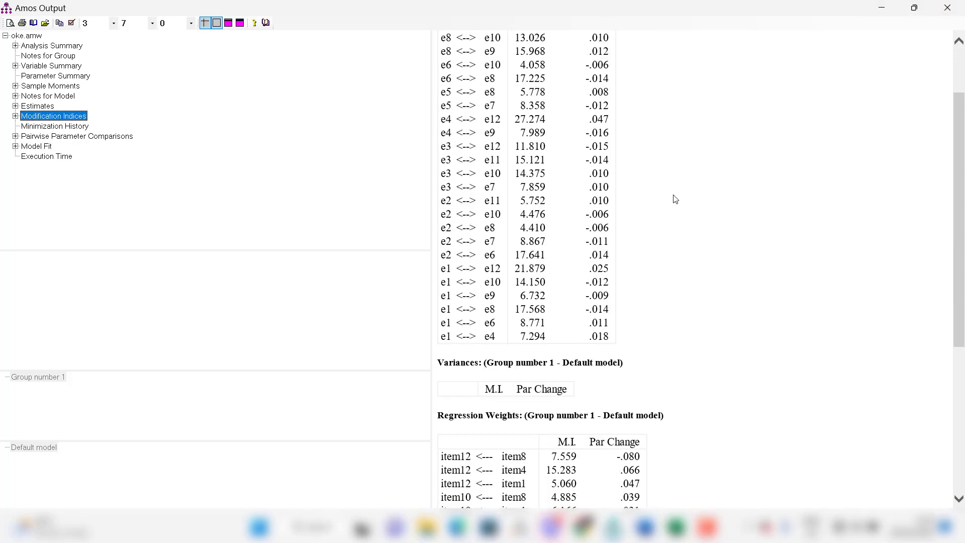
scroll(526, 115, "up", 2)
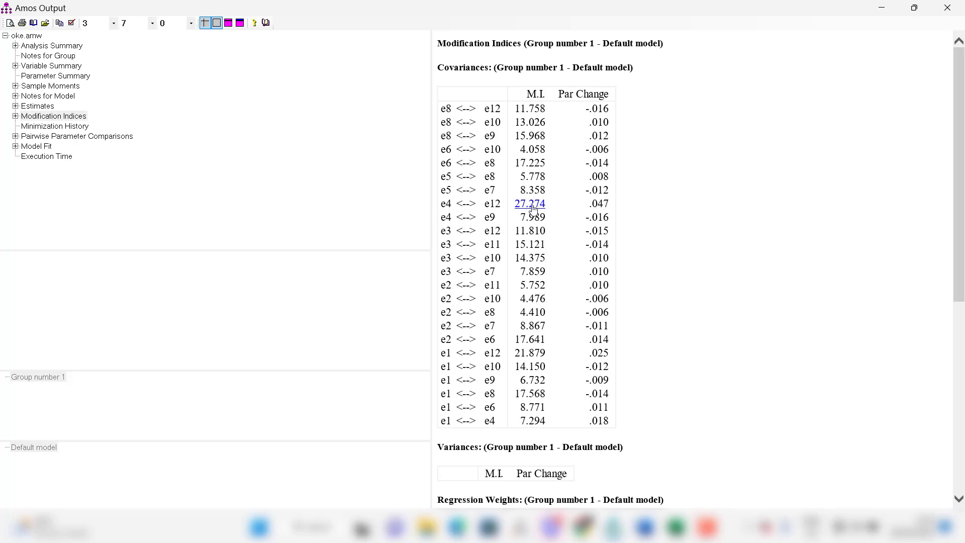
Step: Return to the path diagram, draw a covariance between e4 and e12, recalculate the estimates and view the new Model Fit summary
left_click(947, 7)
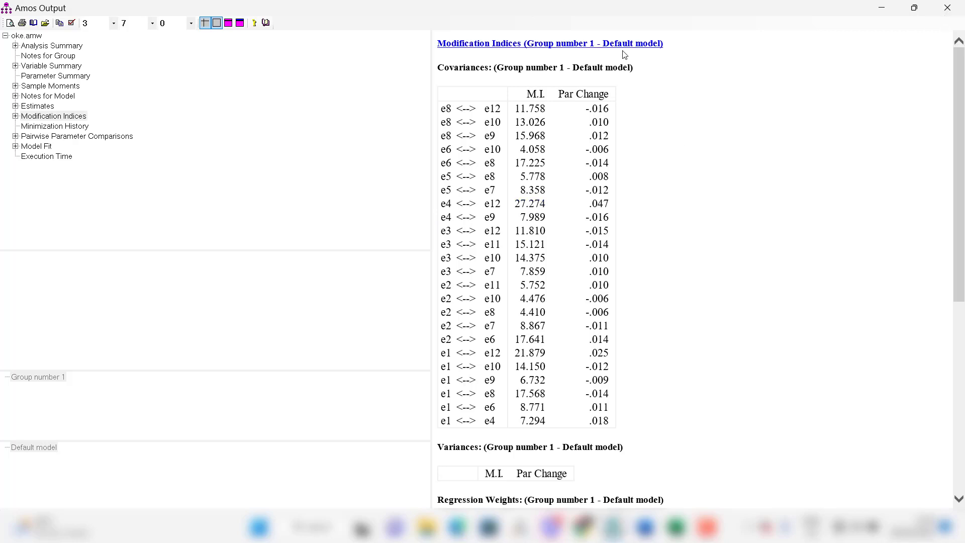
left_click(43, 73)
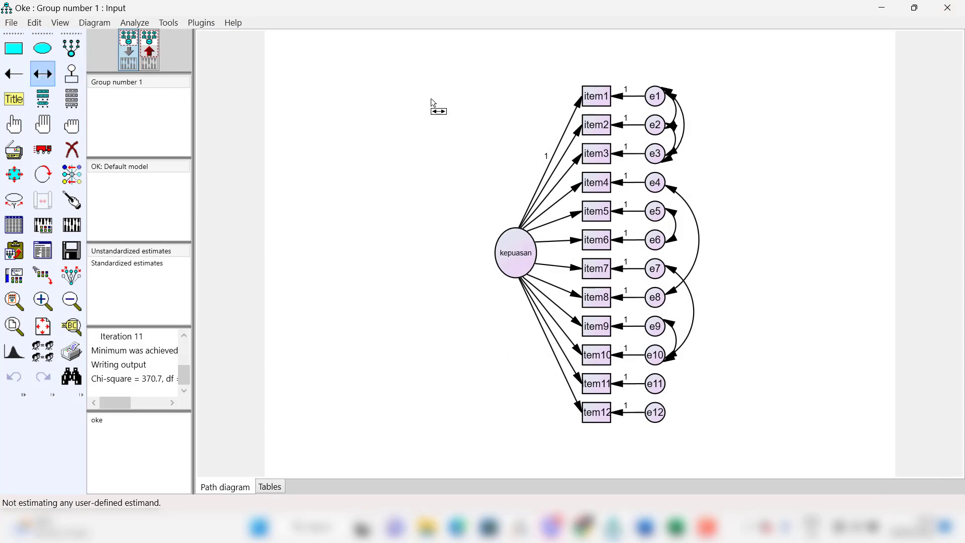
mouse_move(656, 178)
left_mouse_down()
mouse_move(789, 276)
mouse_move(672, 387)
mouse_move(656, 416)
left_mouse_up()
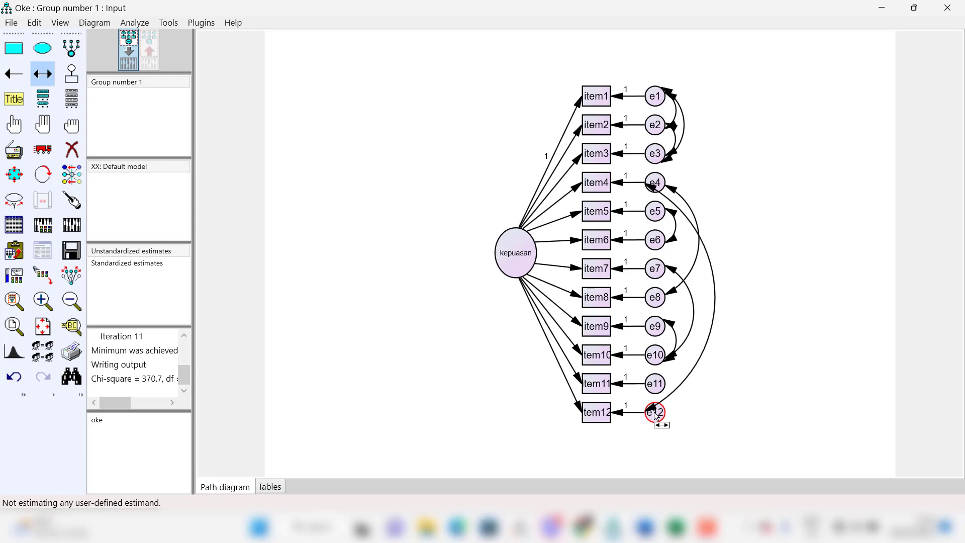
left_click(72, 227)
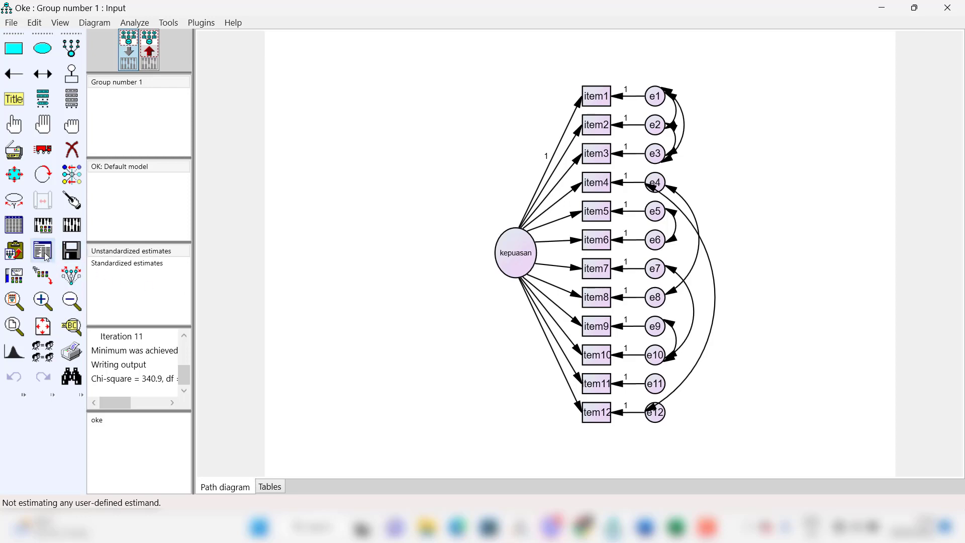
left_click(44, 254)
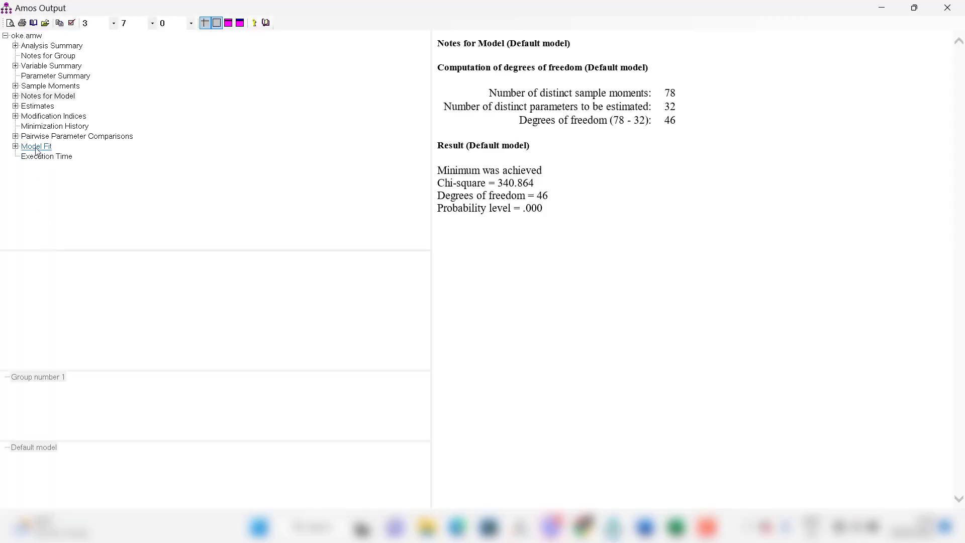
left_click(36, 147)
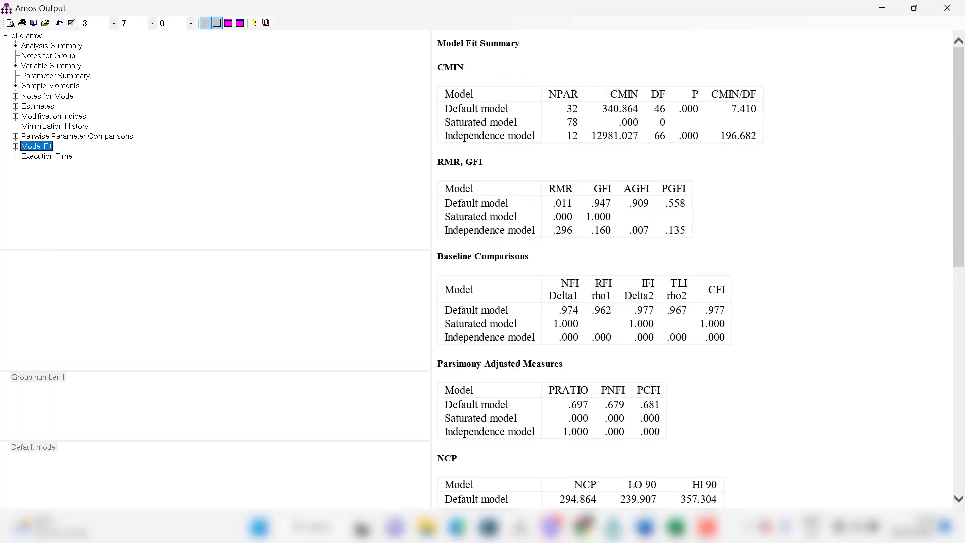
Step: Check the remaining fit tables through RMSEA for the model with e4 and e12 correlated, and return to the path diagram
left_click_drag(961, 139, 961, 270)
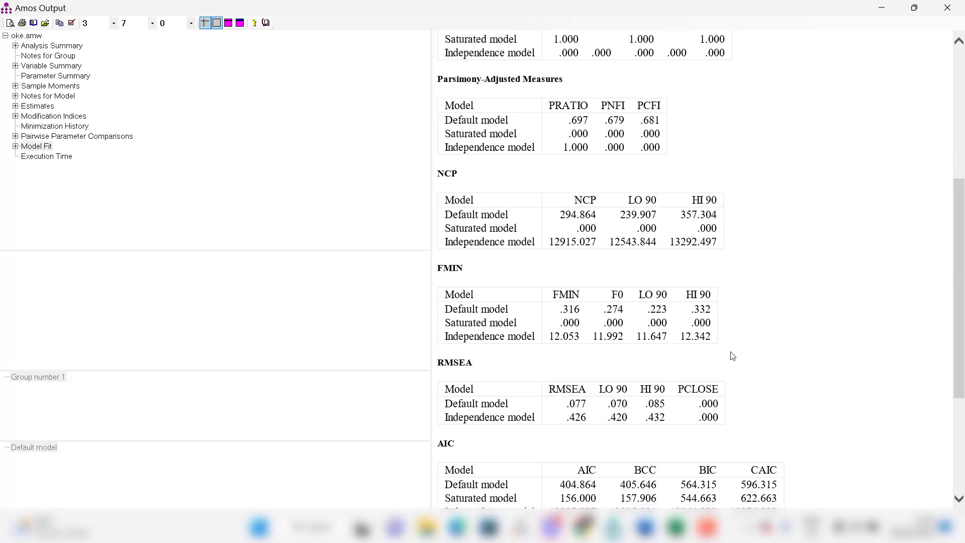
left_click(949, 8)
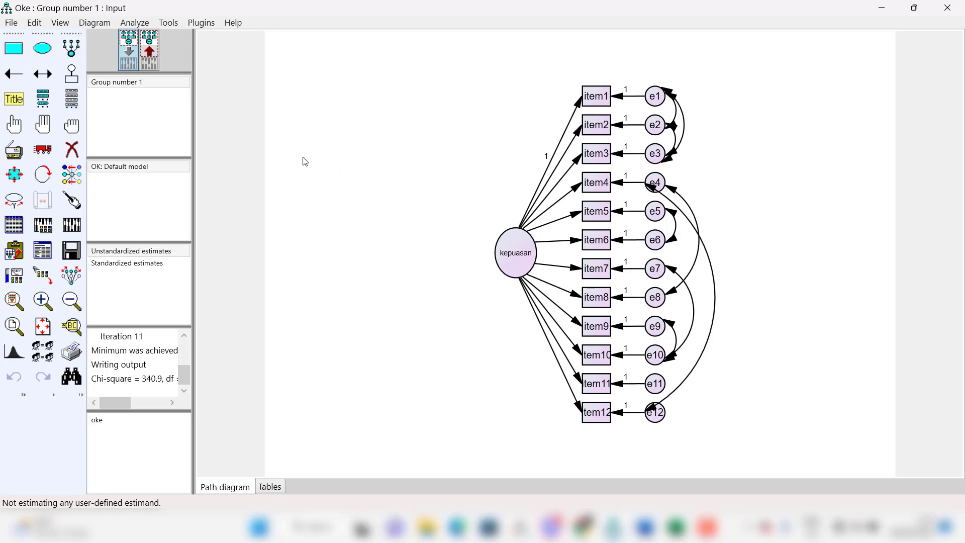
Step: Draw an observed variable beside the kepuasan factor and assign it the dataset variable Gender
left_click(20, 53)
left_click_drag(304, 165, 344, 185)
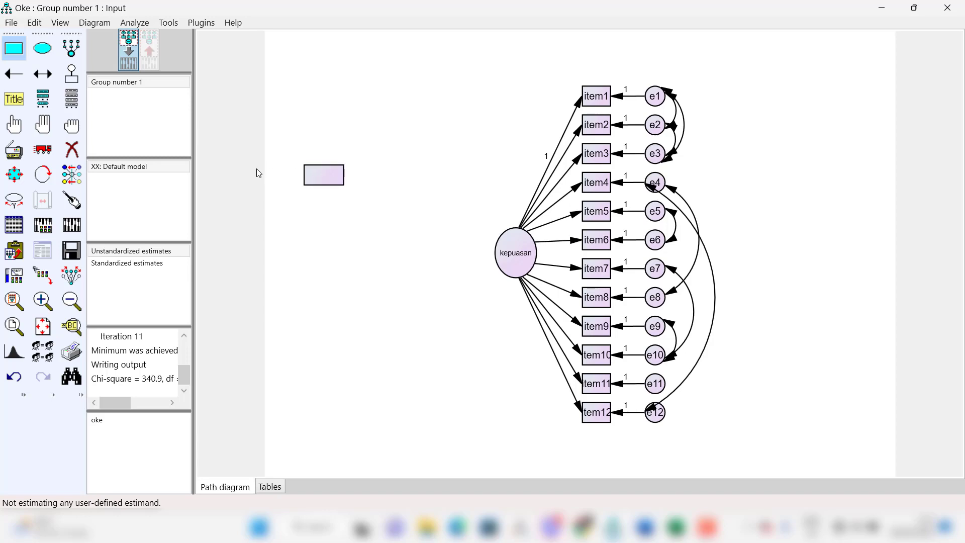
left_click(72, 102)
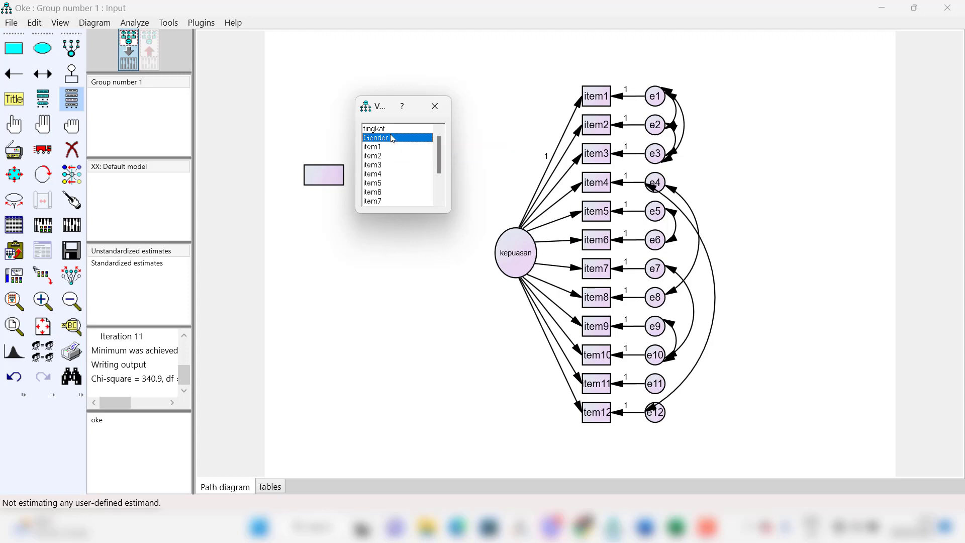
left_click_drag(393, 139, 317, 180)
left_click(434, 106)
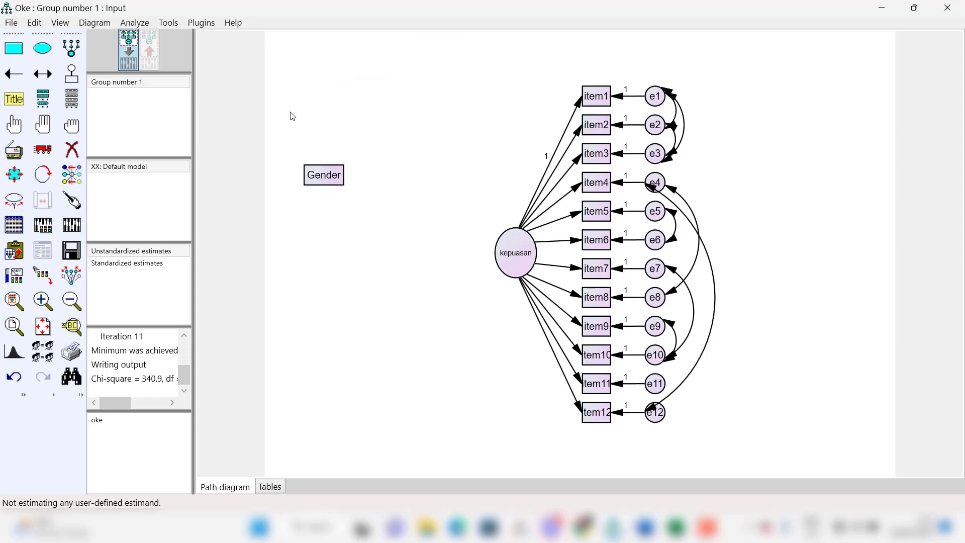
Step: Draw a path from Gender to kepuasan and attach a unique error variable to kepuasan
left_click(13, 74)
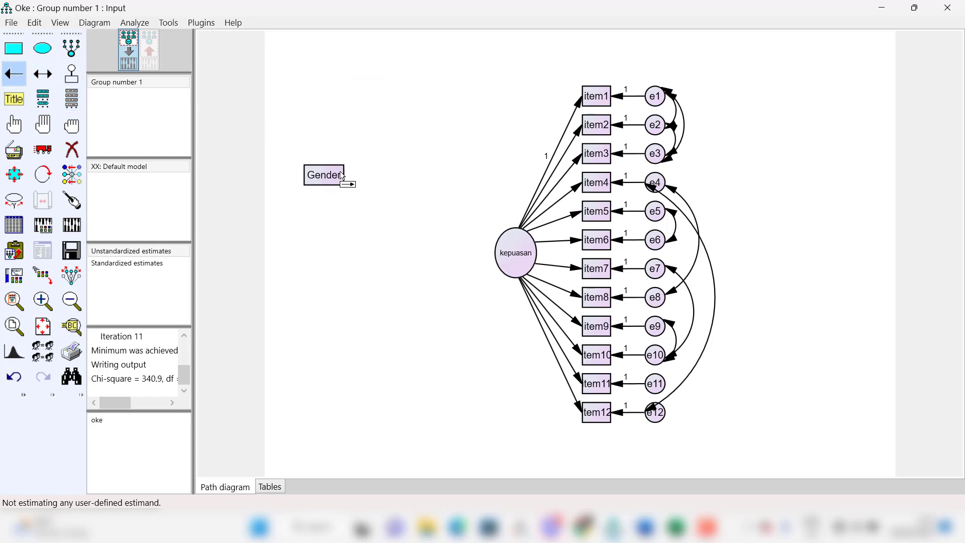
left_click_drag(341, 175, 498, 254)
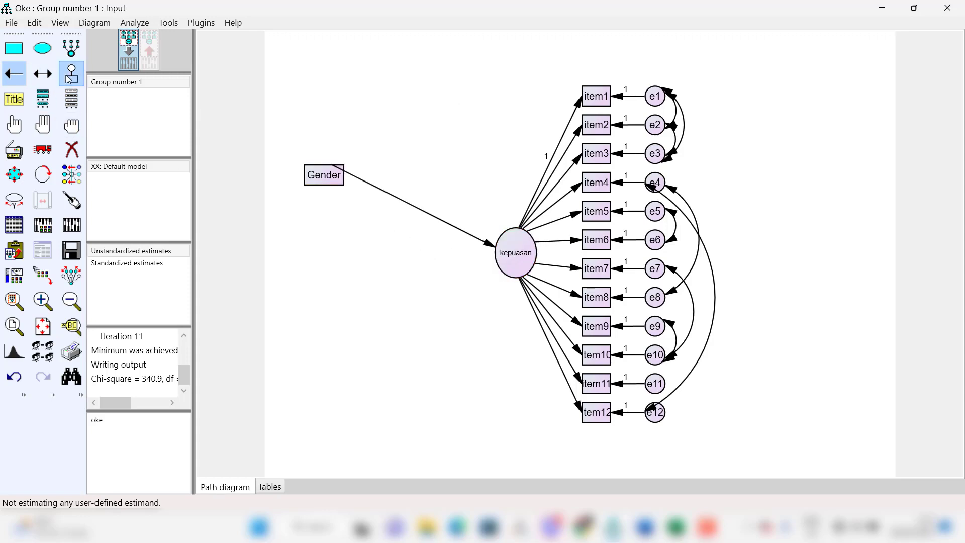
left_click(69, 78)
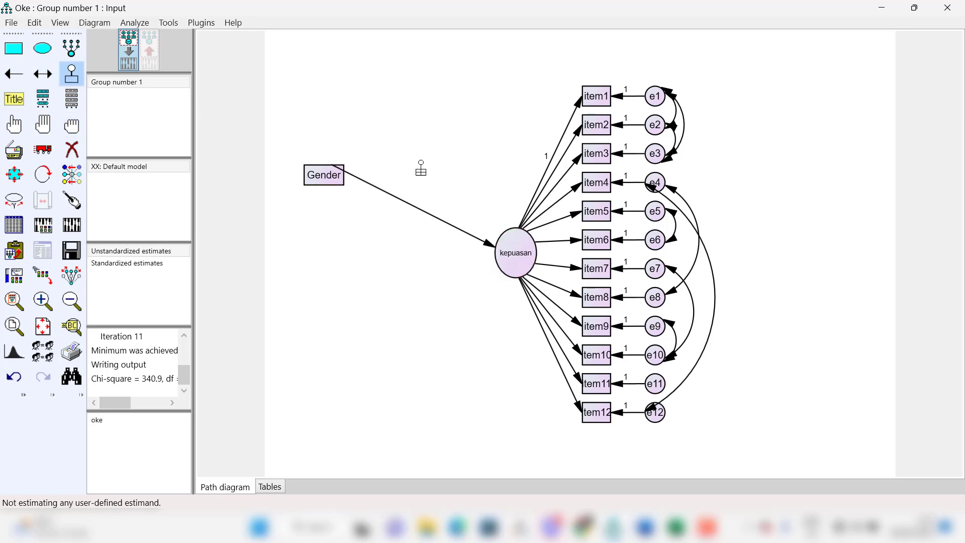
left_click(507, 229)
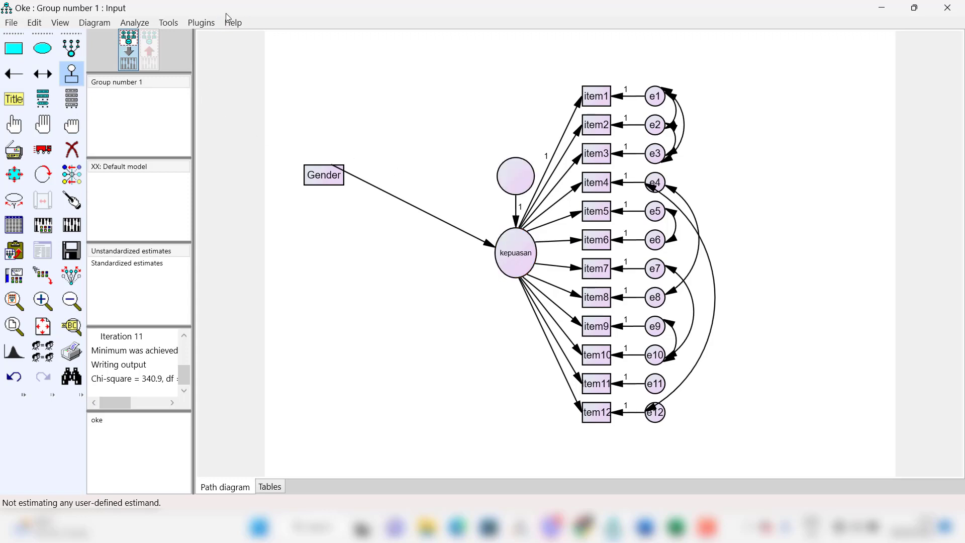
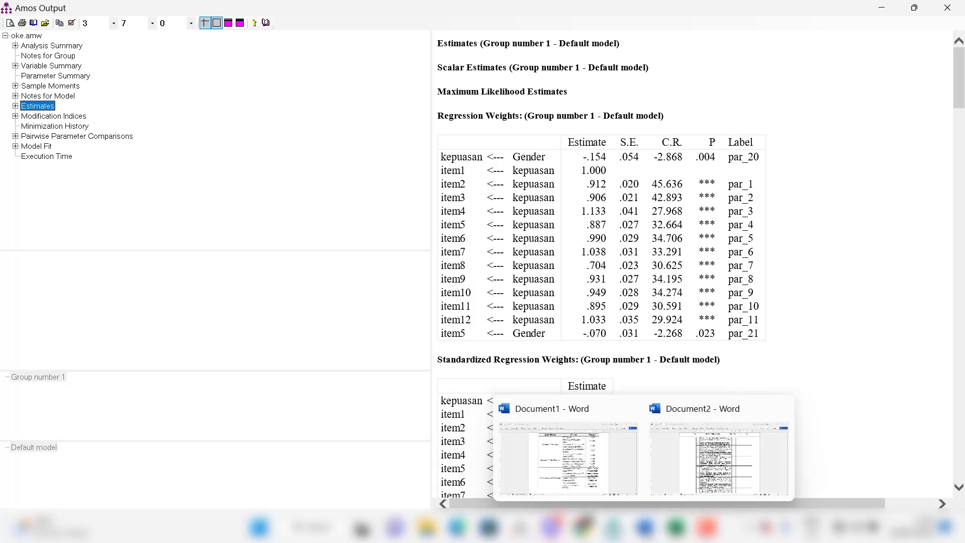
Step: Read the questionnaire items in Word's Document2, and return to the Amos output to view the explanation of the item5–Gender P value
left_click(698, 458)
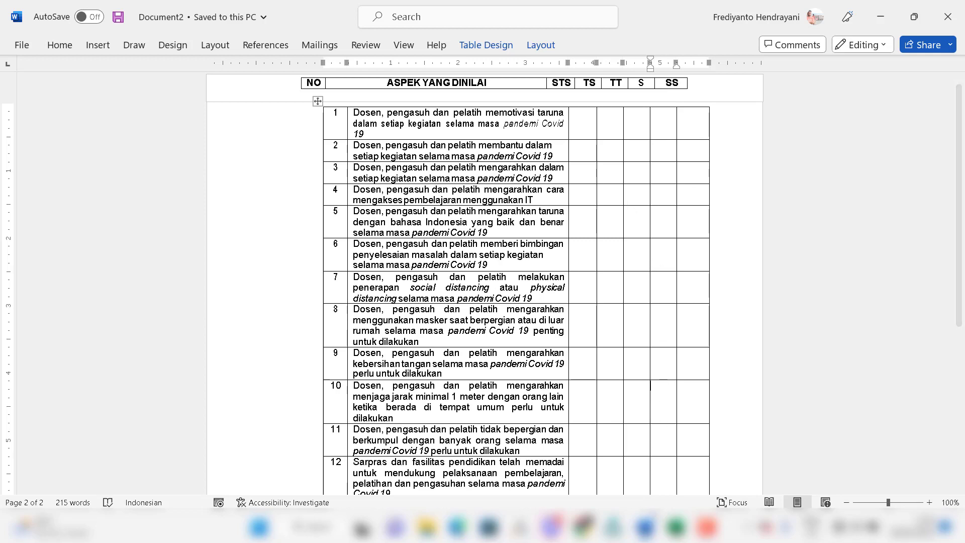
mouse_move(613, 528)
left_click(665, 476)
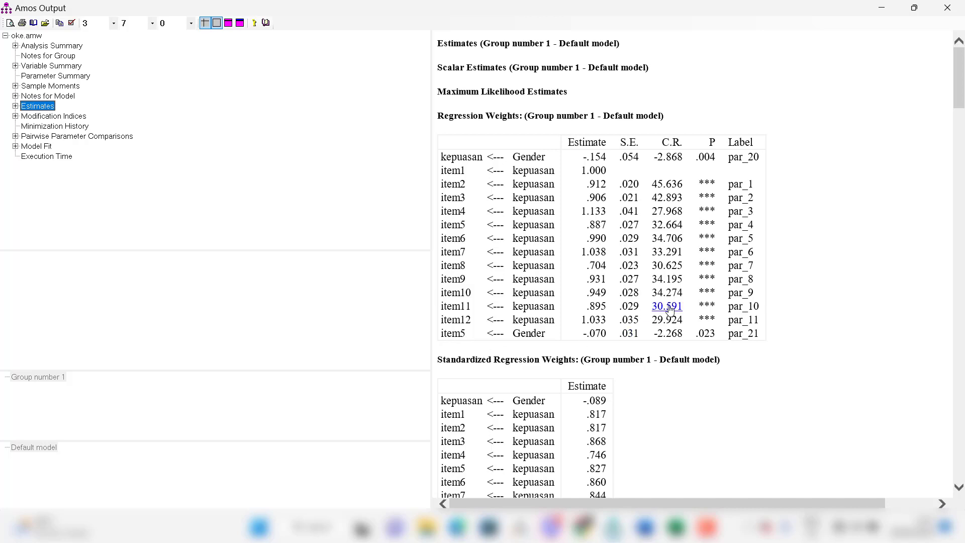
left_click(706, 332)
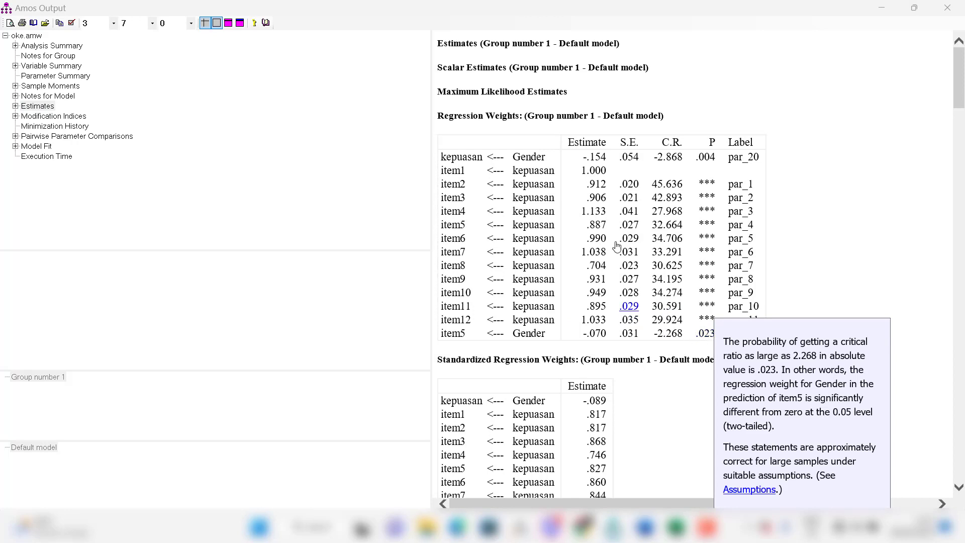
Step: Return to the path diagram and replace the direct path from Gender to item5 with one from Gender to item6
left_click(948, 10)
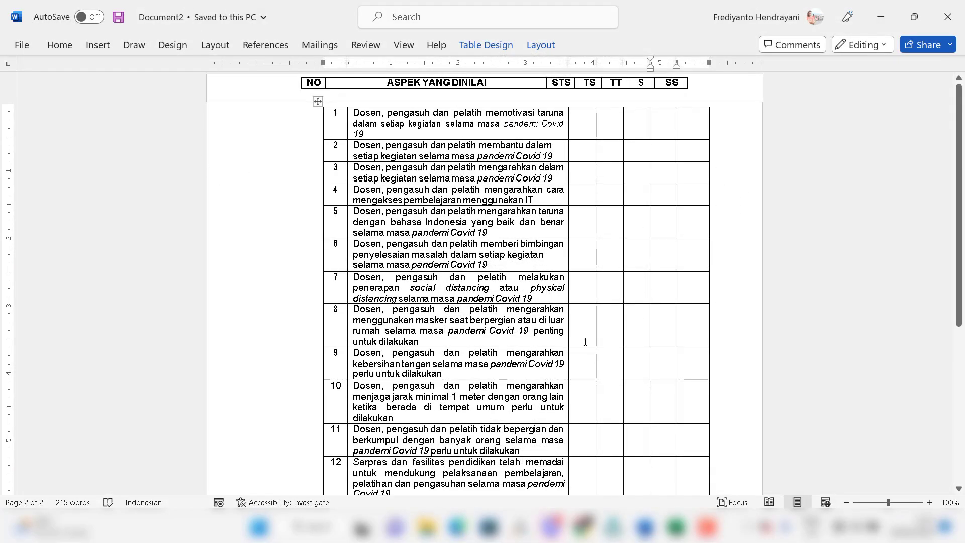
left_click(613, 526)
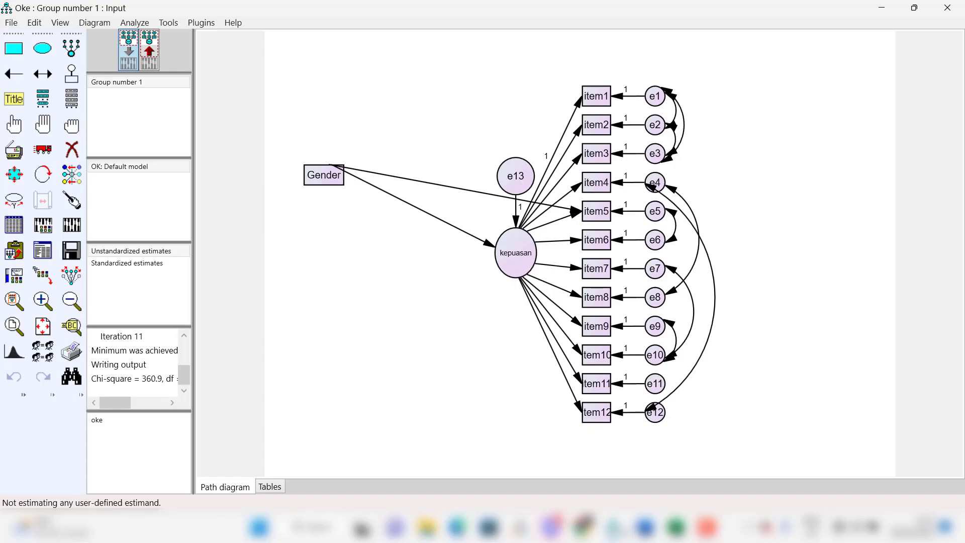
left_click(72, 150)
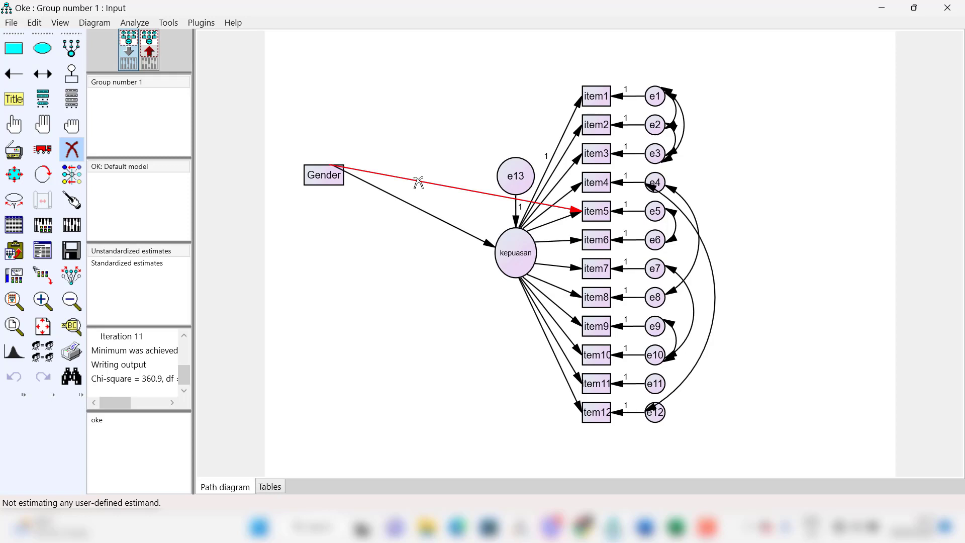
left_click(418, 183)
left_click(13, 74)
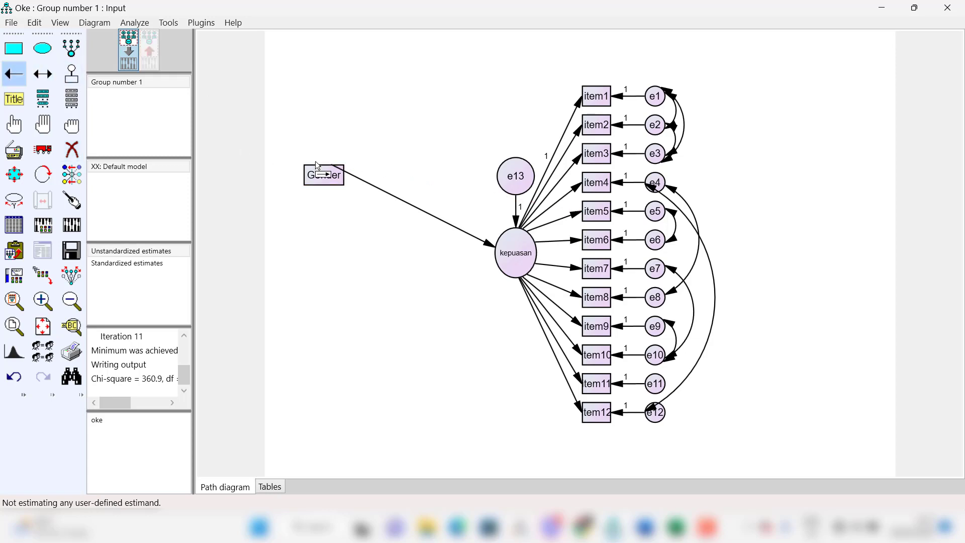
mouse_move(325, 181)
left_mouse_down()
mouse_move(593, 266)
mouse_move(595, 246)
left_mouse_up()
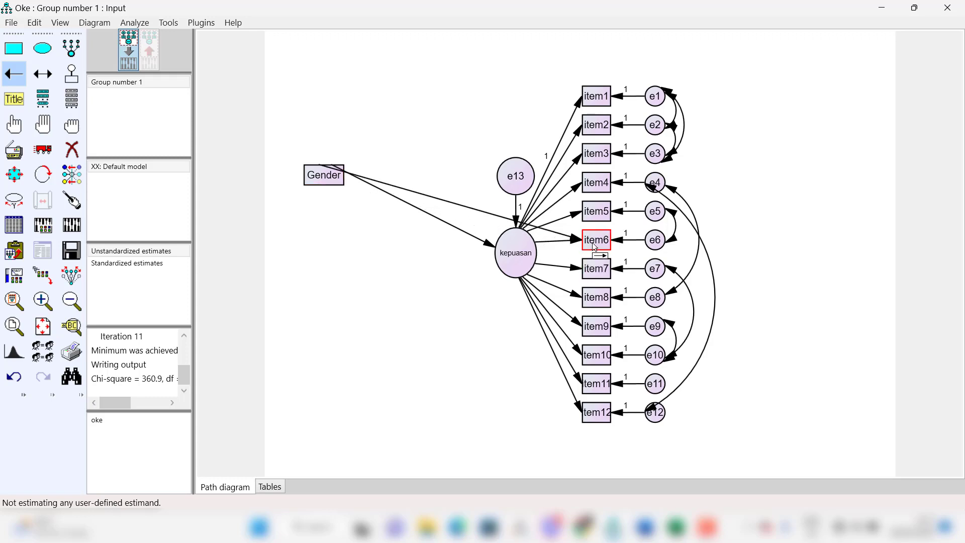
Step: Recalculate the model with the Gender–item6 path and view its regression weight estimates
left_click(79, 232)
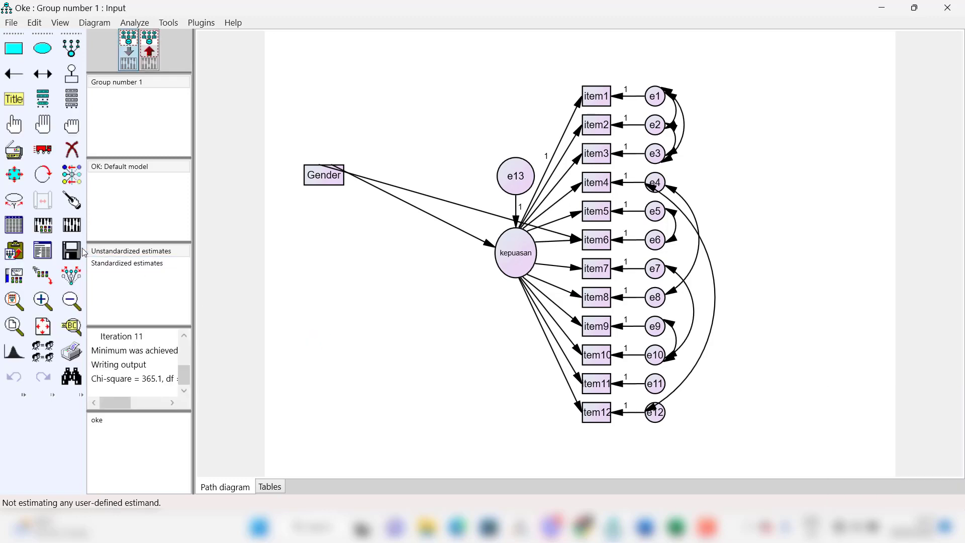
left_click(43, 250)
left_click(45, 106)
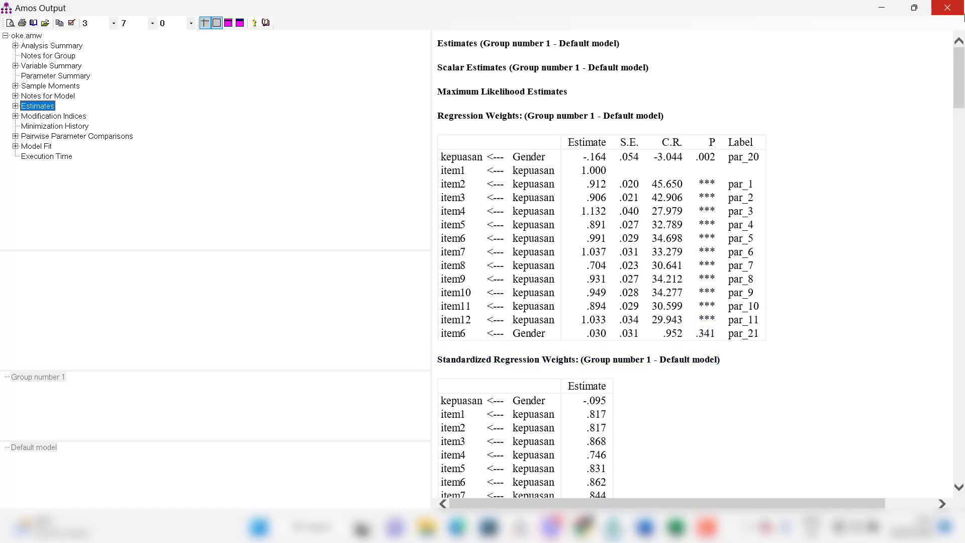
Step: Return to the path diagram and replace the direct path from Gender to item6 with one from Gender to item7
left_click(960, 11)
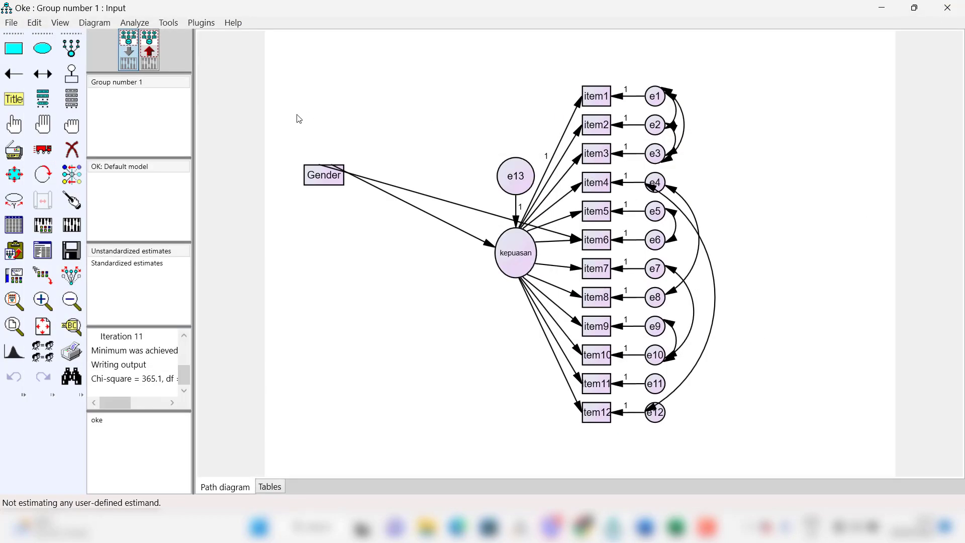
left_click(72, 149)
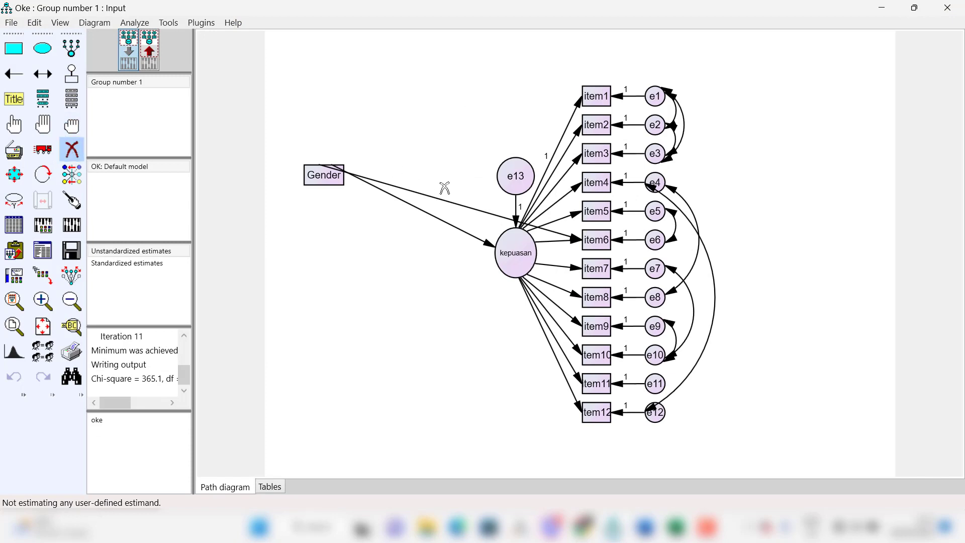
left_click(444, 200)
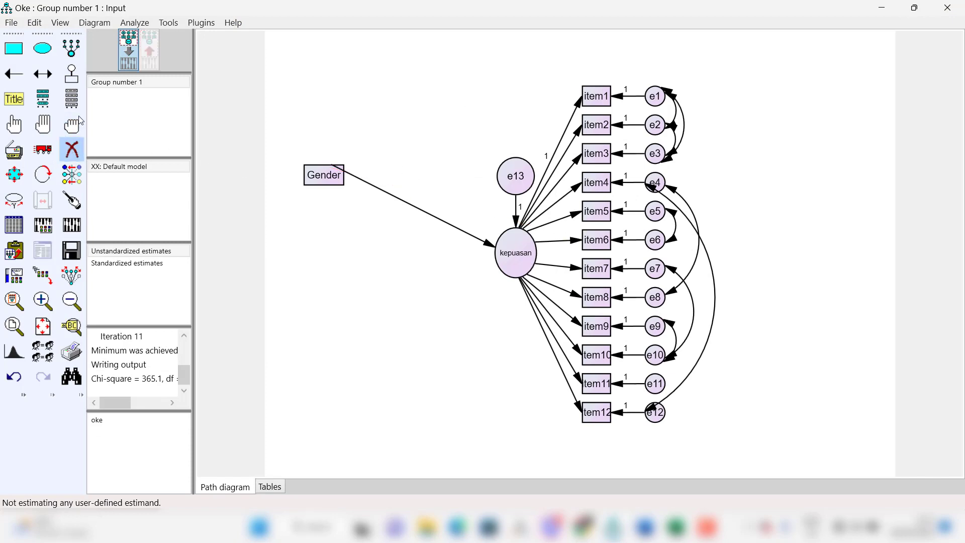
left_click(13, 73)
left_click_drag(451, 231, 596, 269)
Step: Recalculate the model with the Gender–item7 path and view its regression weight estimates
left_click(78, 233)
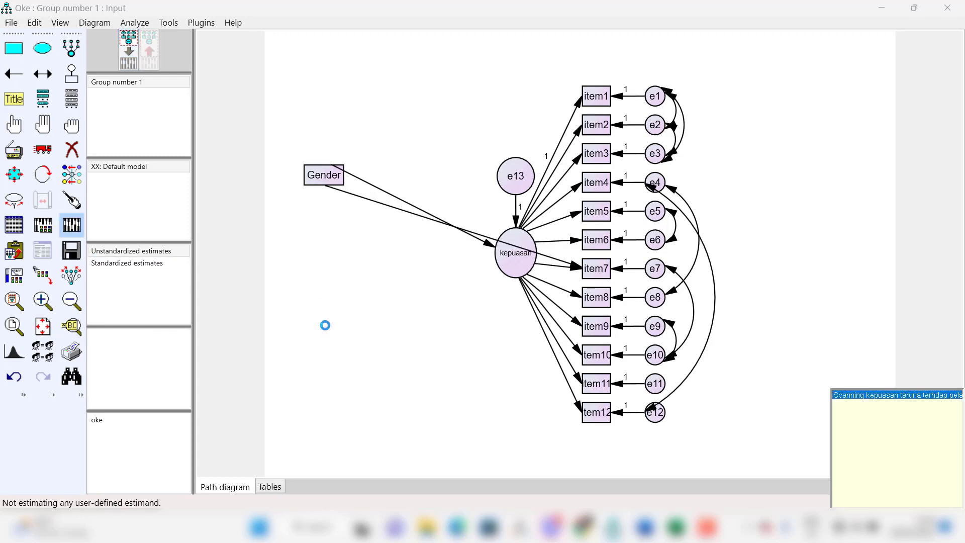
left_click(43, 250)
left_click(38, 106)
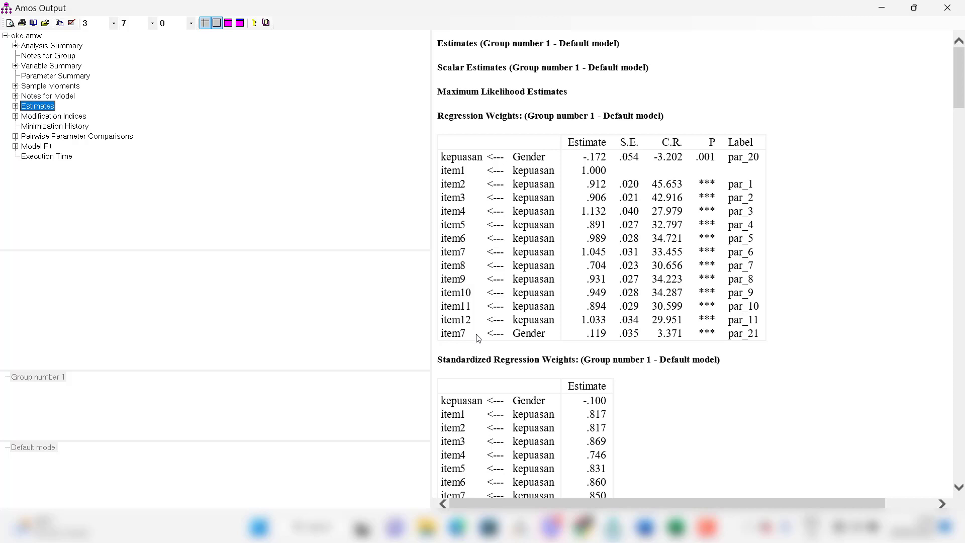
Step: Return to the path diagram and replace the direct path from Gender to item7 with one from Gender to item8
left_click(946, 8)
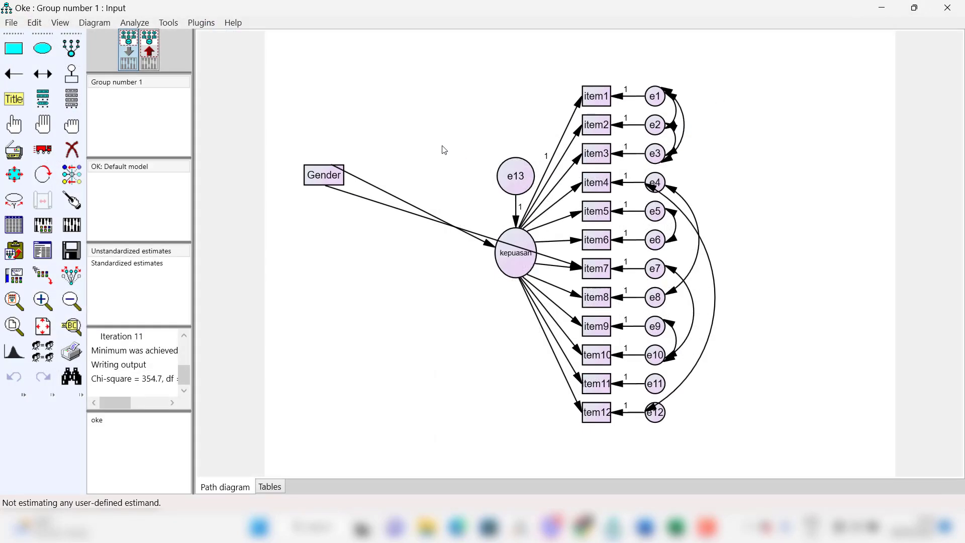
left_click(70, 154)
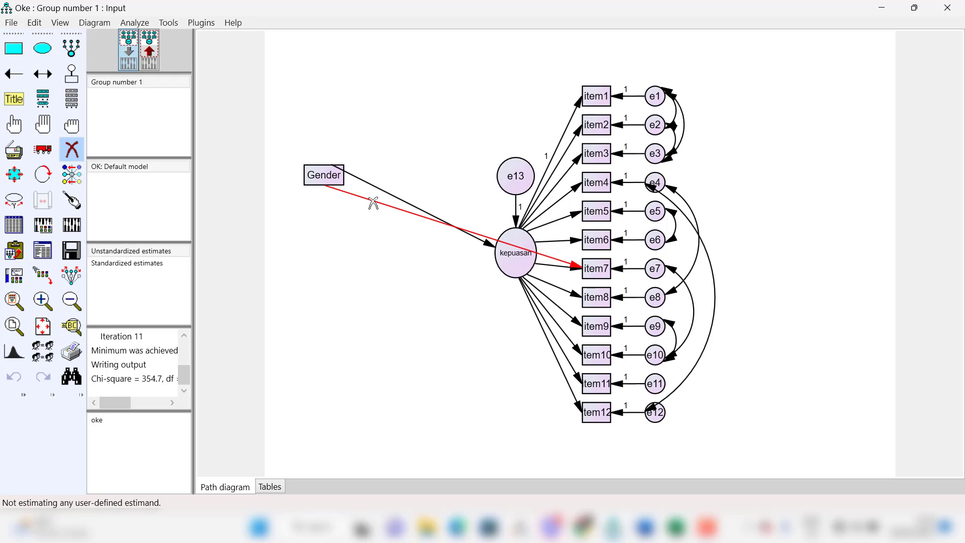
left_click(373, 204)
left_click(14, 74)
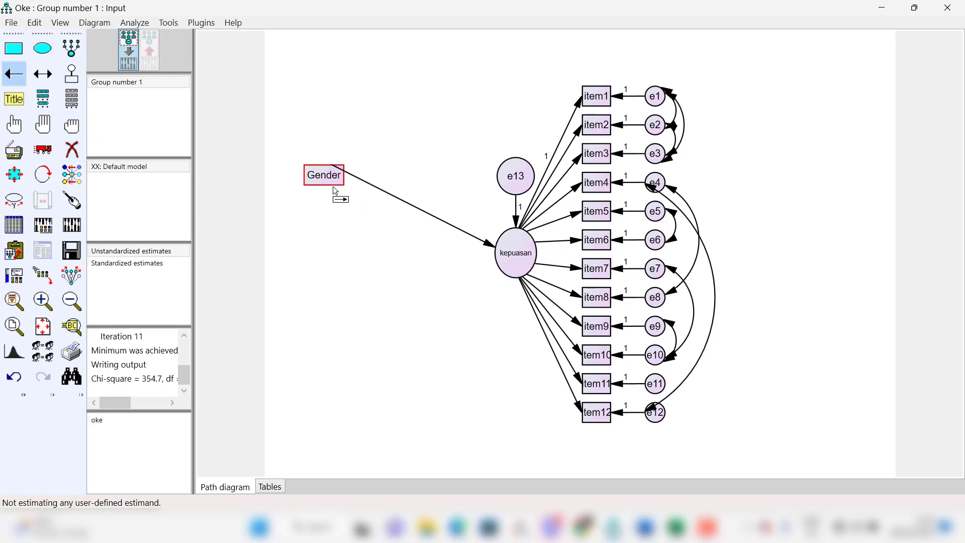
left_click_drag(333, 191, 599, 302)
Step: Recalculate the model with the Gender–item8 path and view its regression weight estimates
left_click(71, 225)
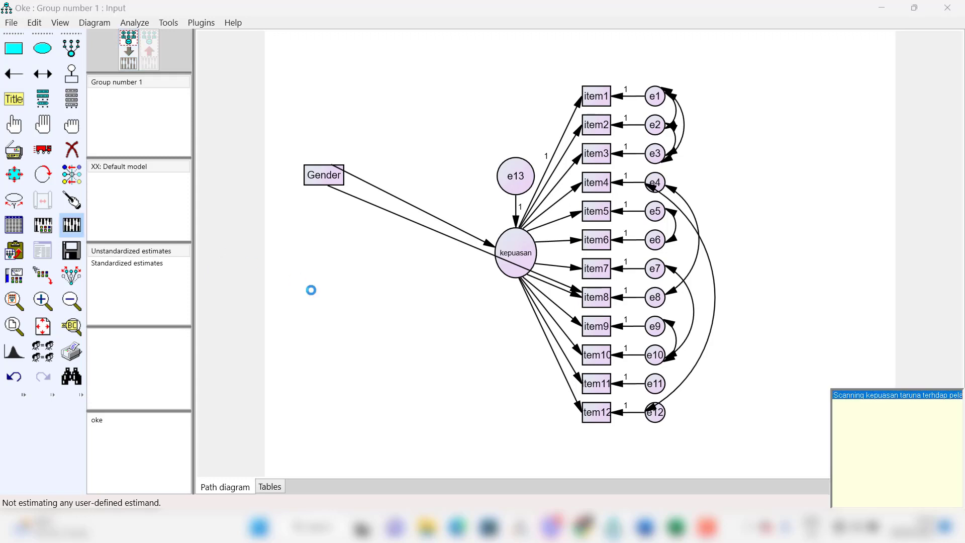
left_click(50, 257)
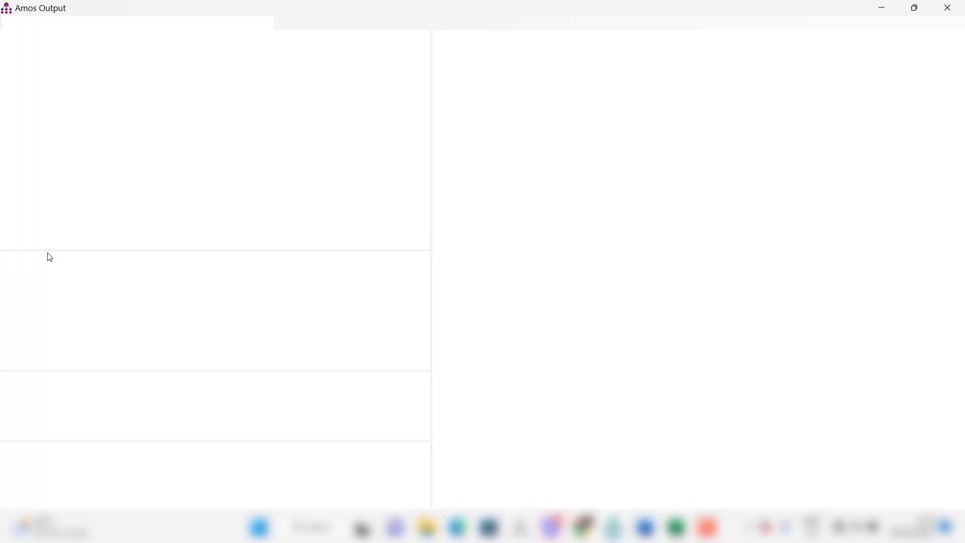
left_click(38, 106)
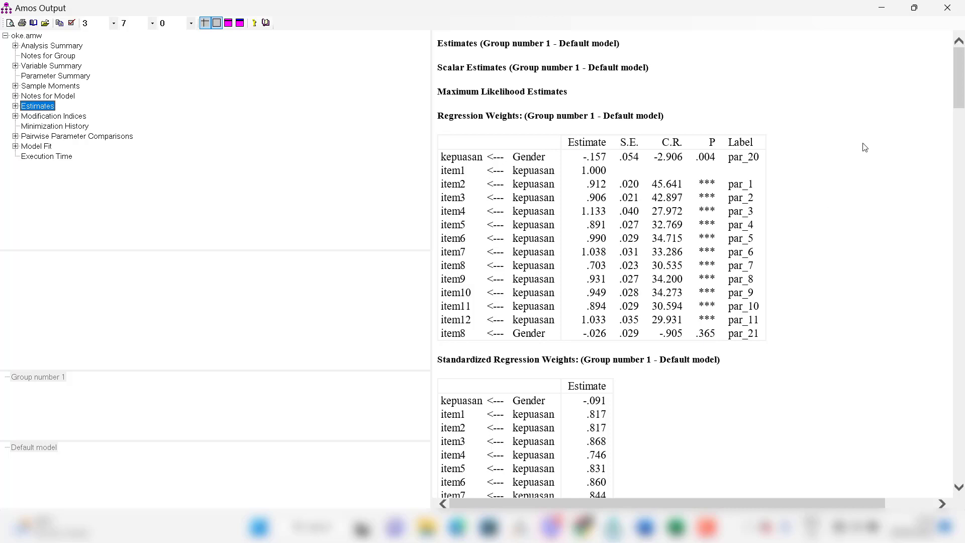
Step: Return to the path diagram and replace the direct path from Gender to item8 with one from Gender to item9
left_click(948, 8)
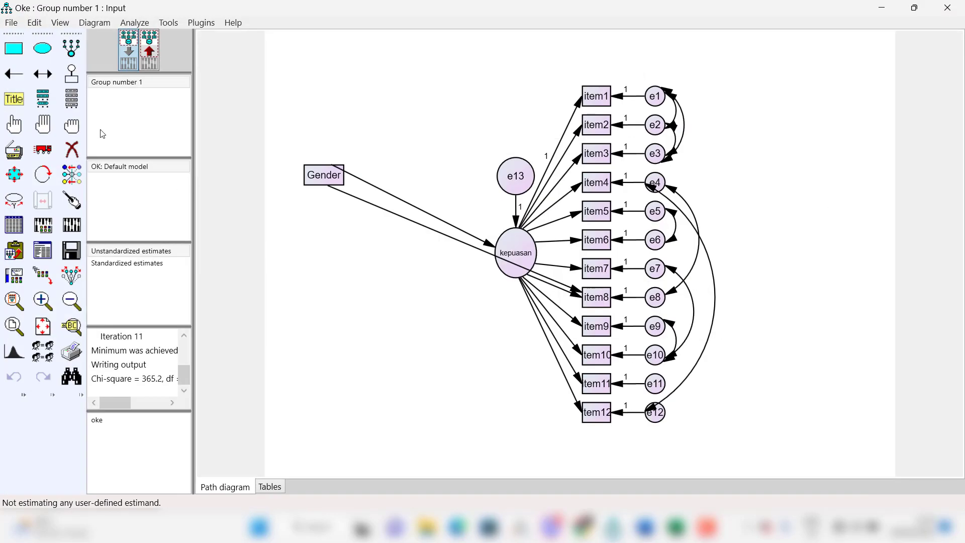
left_click(72, 153)
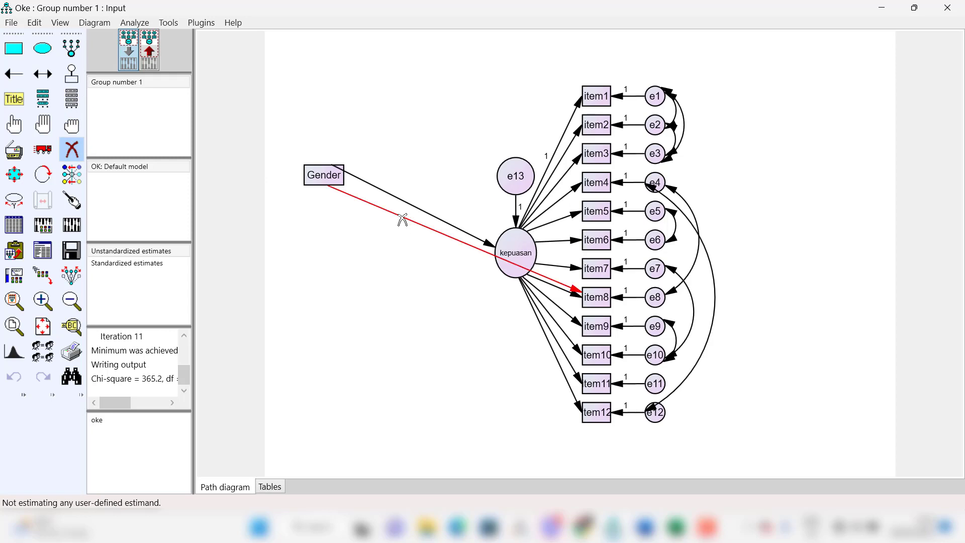
left_click(401, 218)
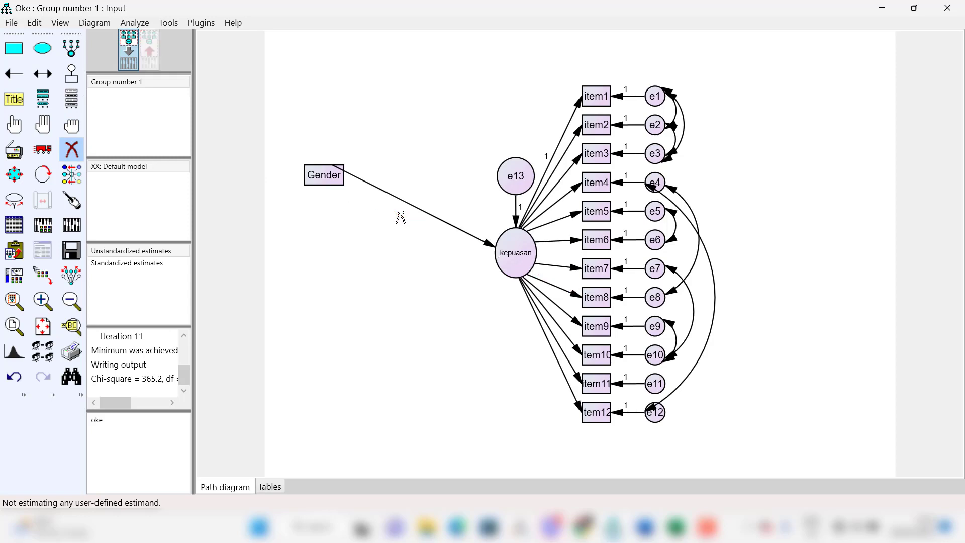
left_click(13, 74)
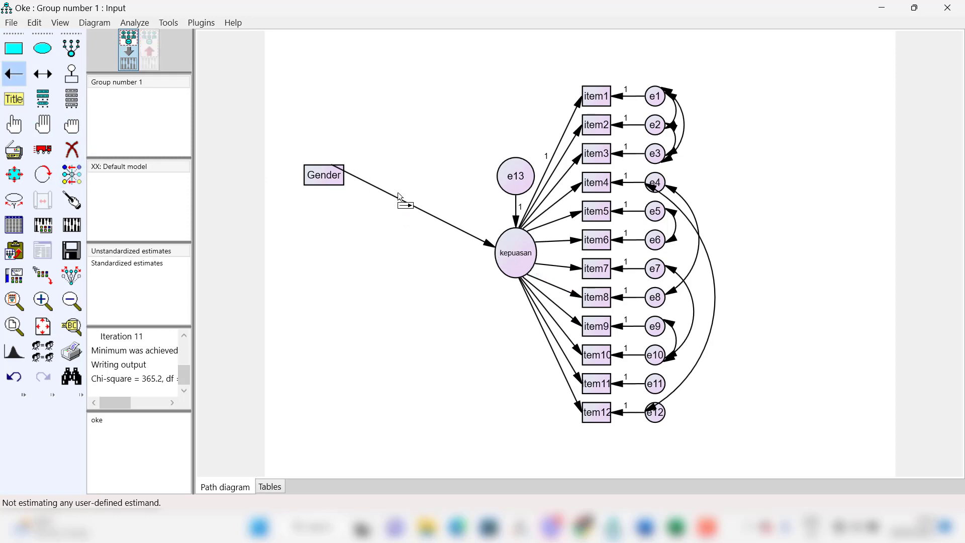
left_click_drag(326, 182, 602, 330)
Step: Recalculate the model with the Gender–item9 path and view its regression weight estimates
left_click(80, 227)
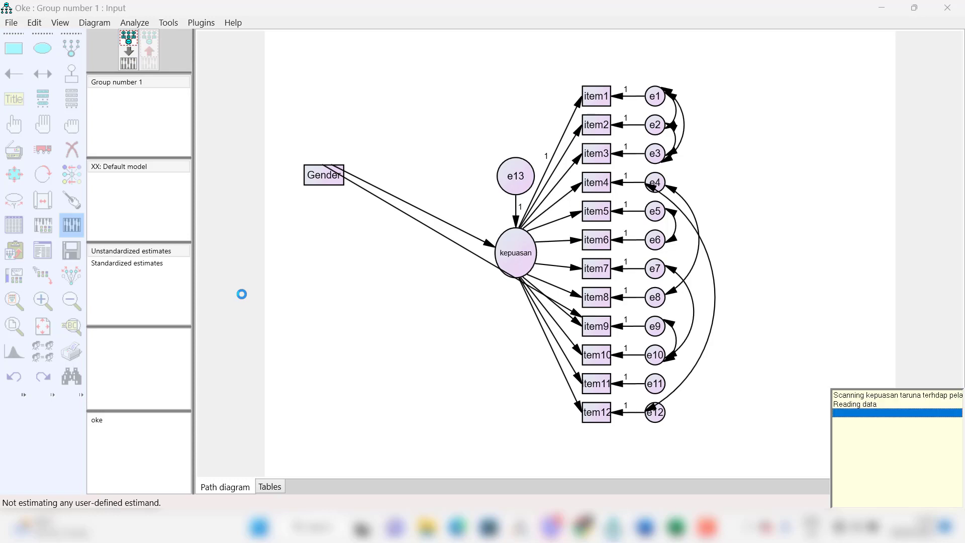
left_click(44, 259)
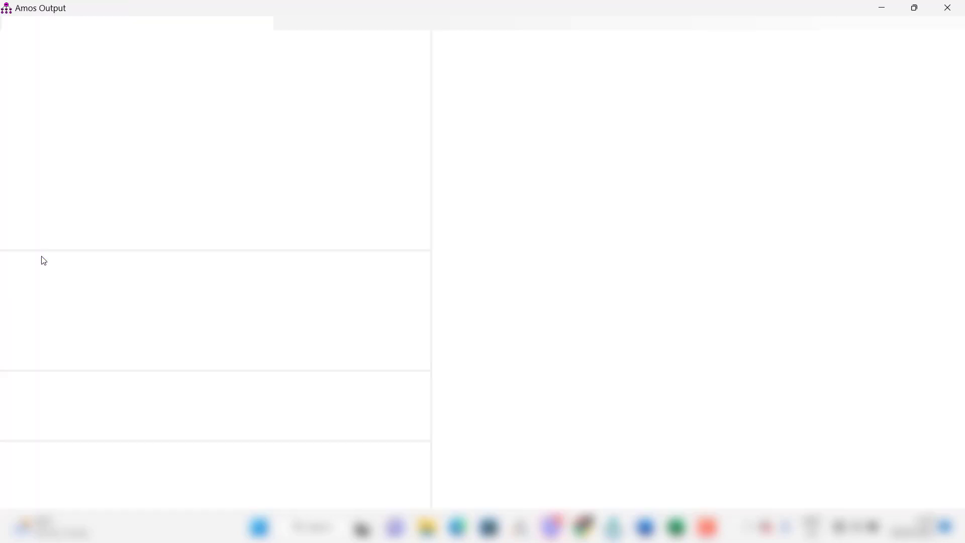
left_click(37, 105)
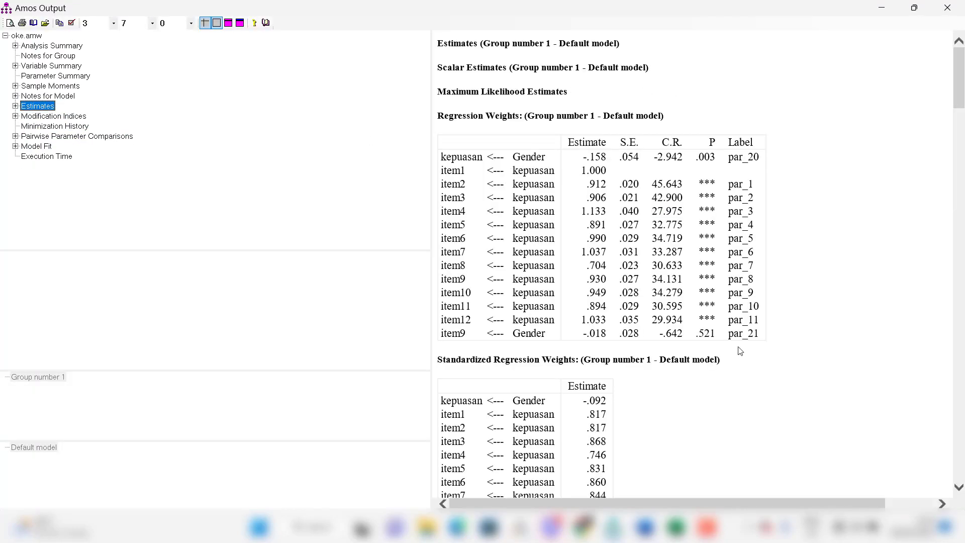
Step: Return to the path diagram and replace the direct path from Gender to item9 with one from Gender to item10
left_click(935, 18)
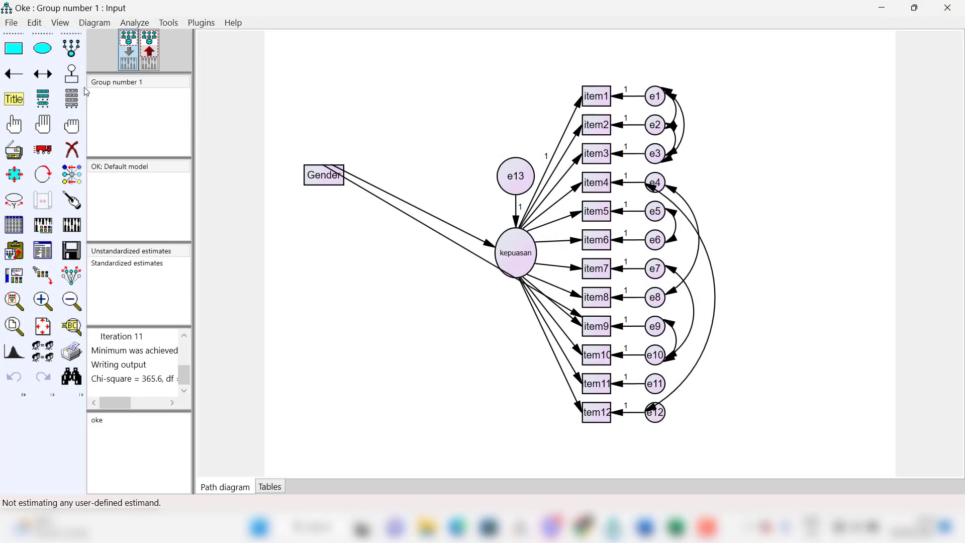
left_click(73, 158)
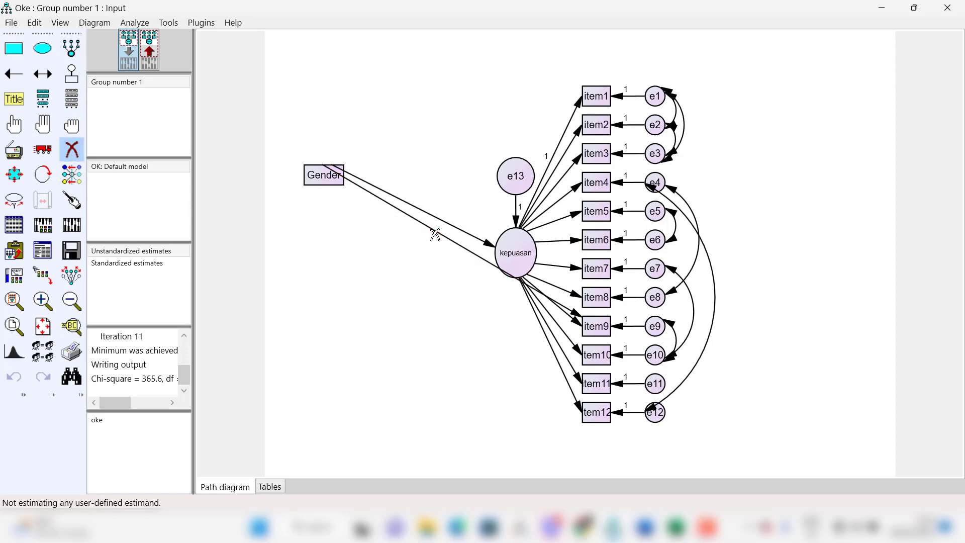
left_click(432, 232)
left_click(13, 74)
left_click_drag(320, 181, 597, 354)
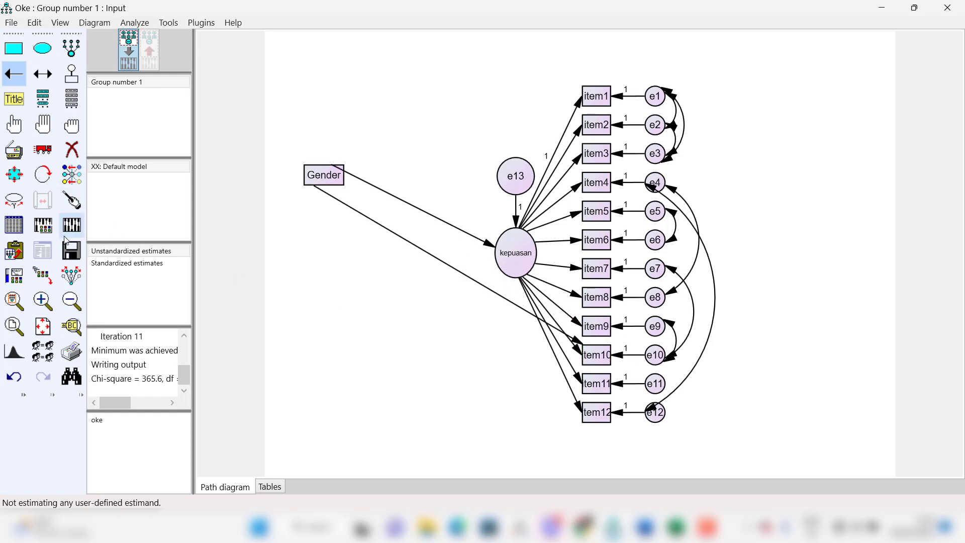
Step: Recalculate the model with the Gender–item10 path and view its regression weight estimates
left_click(71, 225)
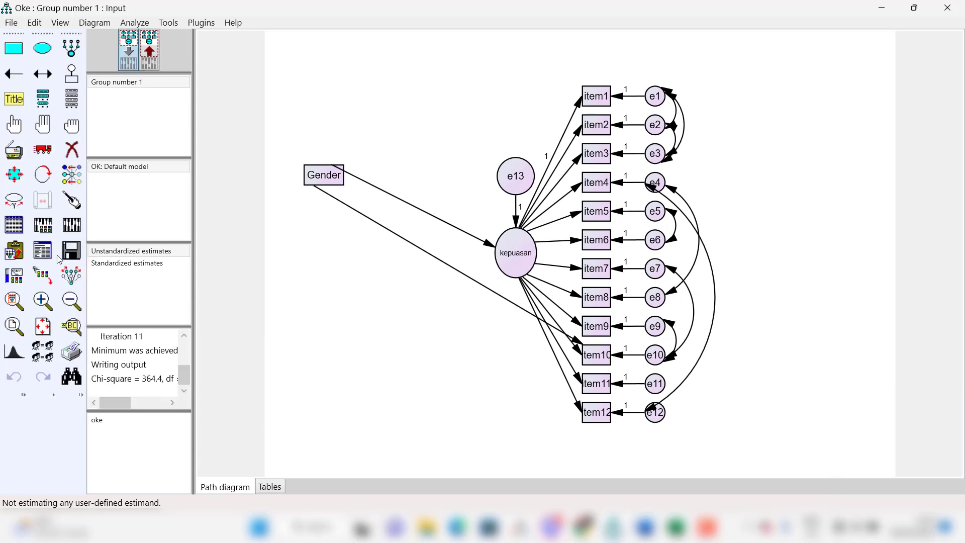
left_click(43, 250)
left_click(37, 106)
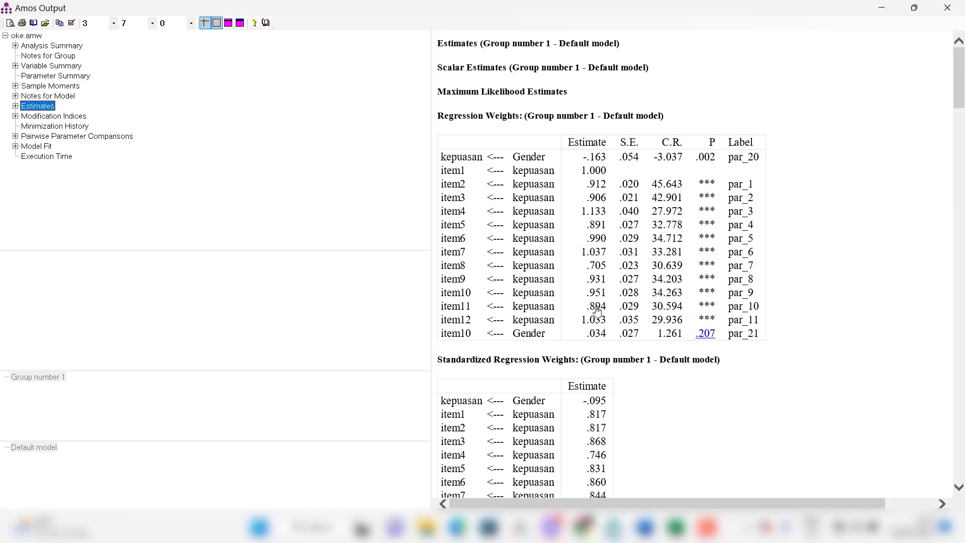
Step: Close the output and activate the Erase tool in the path diagram
left_click(947, 7)
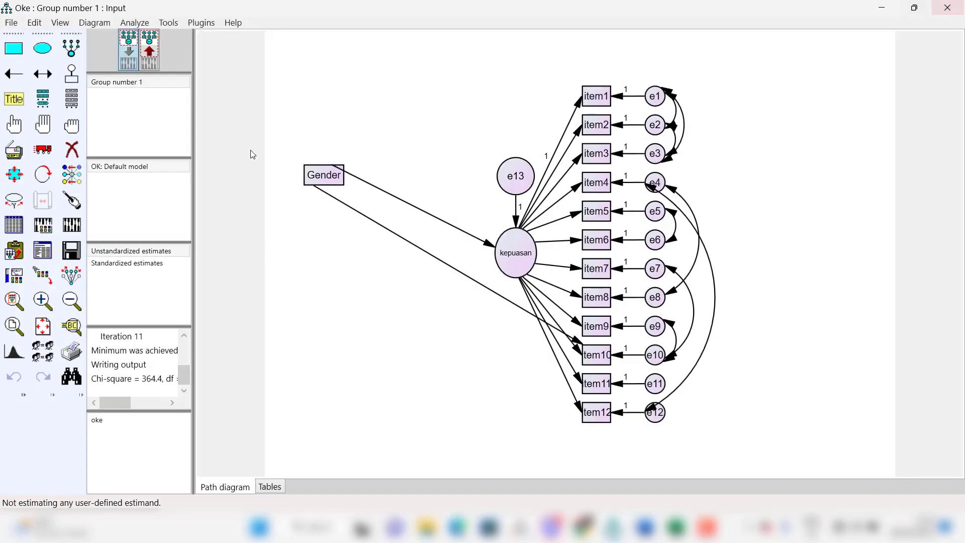
left_click(72, 150)
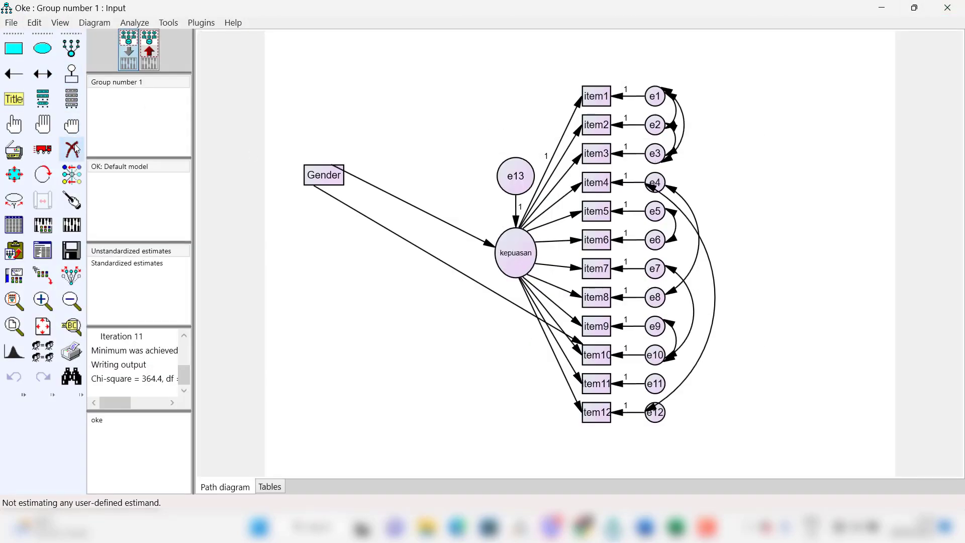
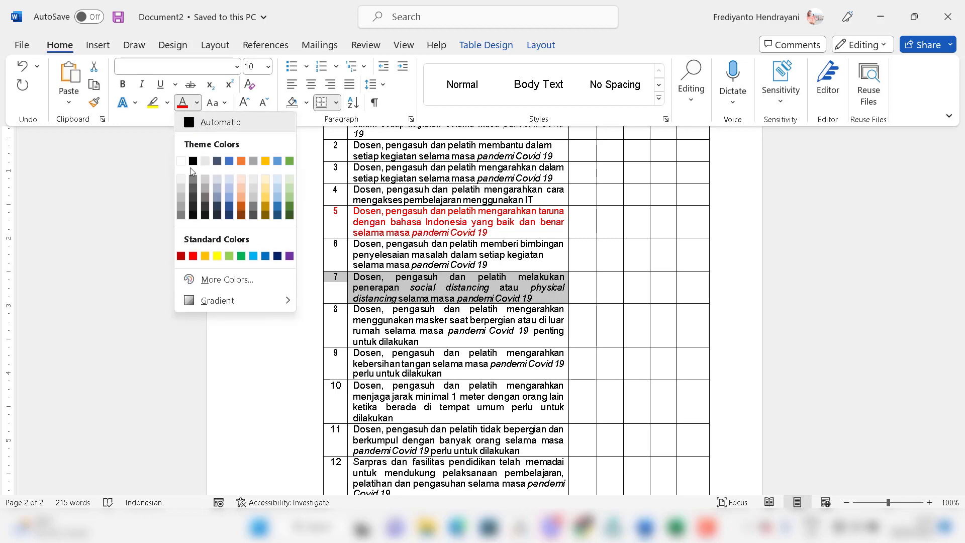
Step: In the Word questionnaire table, colour the selected statement 7 and its number red, and collapse the ribbon
left_click(193, 260)
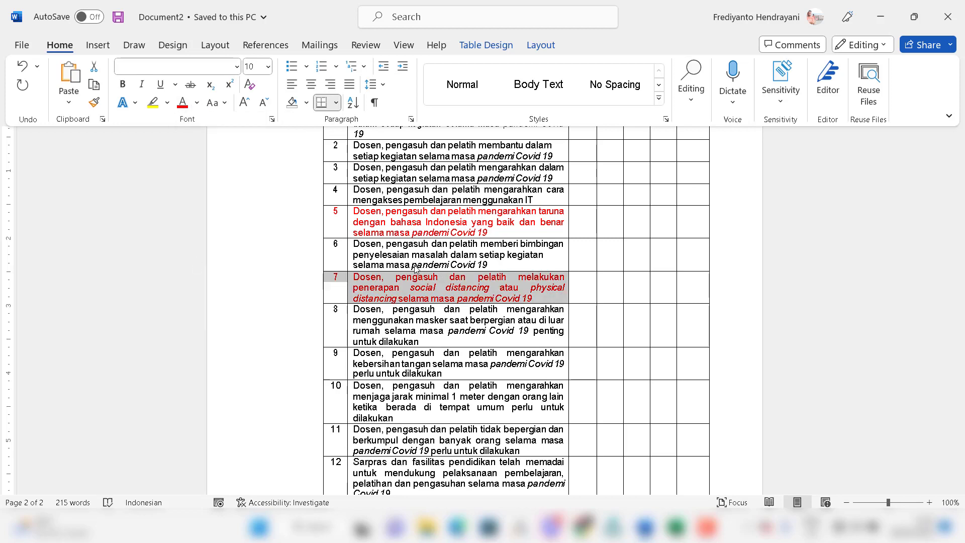
key("ctrl+F1")
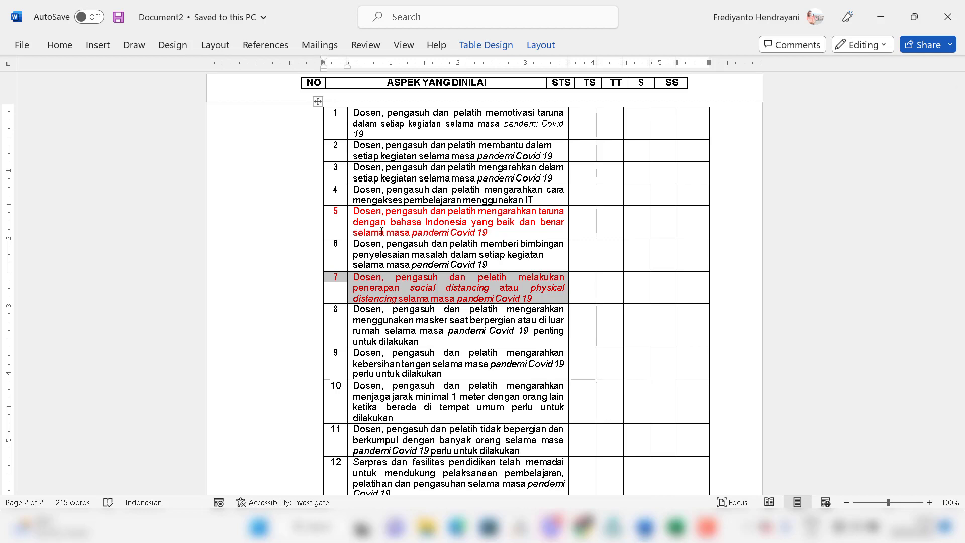
left_click(379, 296)
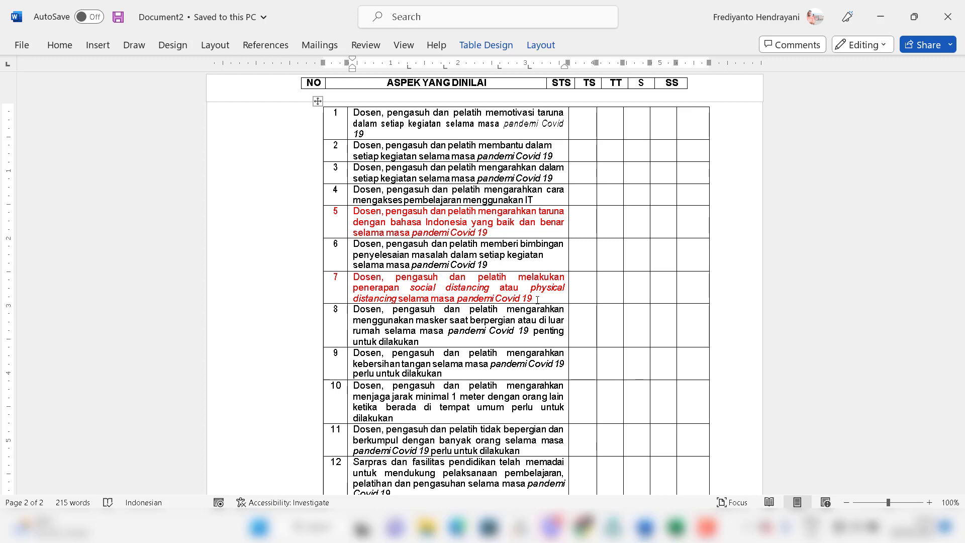
Step: Minimize Word and open the kepuasan taruna text file from the data rasch model desktop folder in Winsteps
left_click(880, 16)
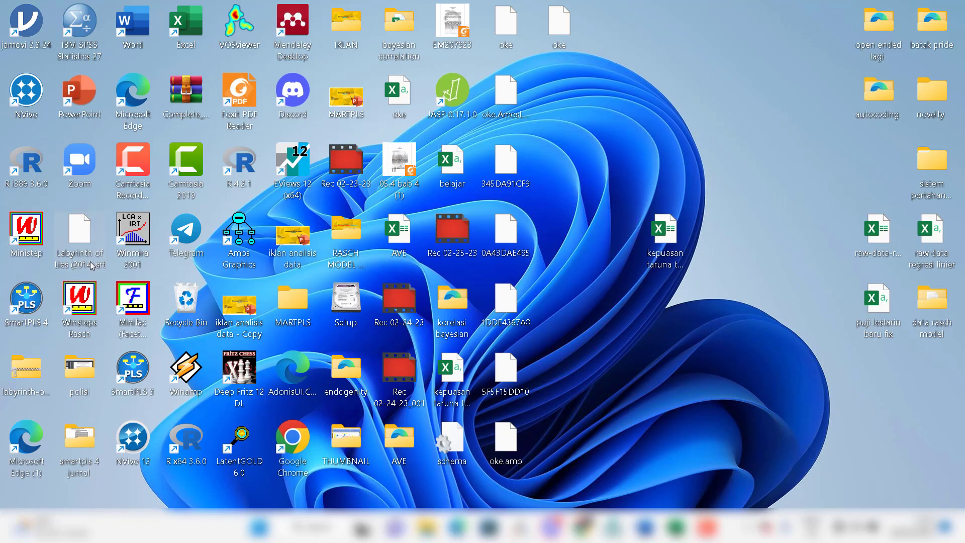
double_click(932, 302)
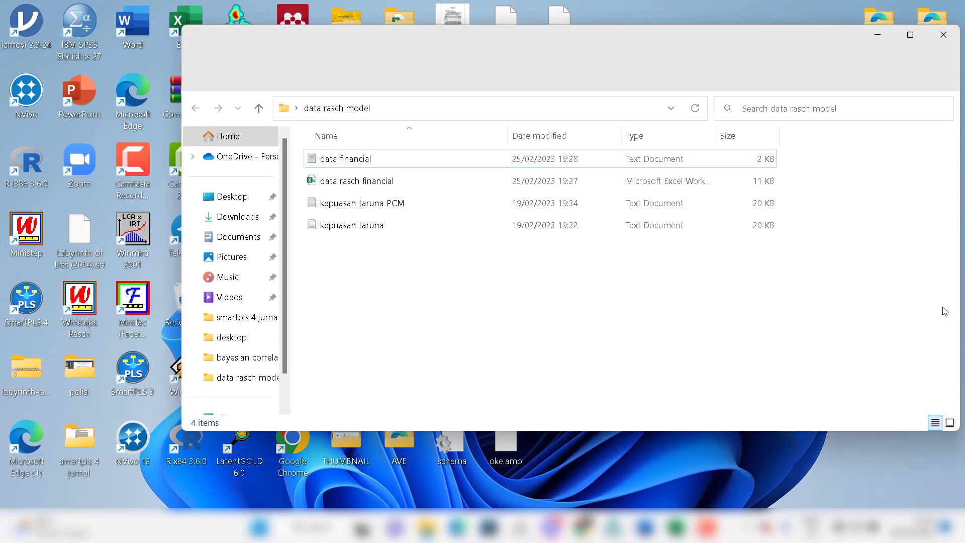
left_click(370, 235)
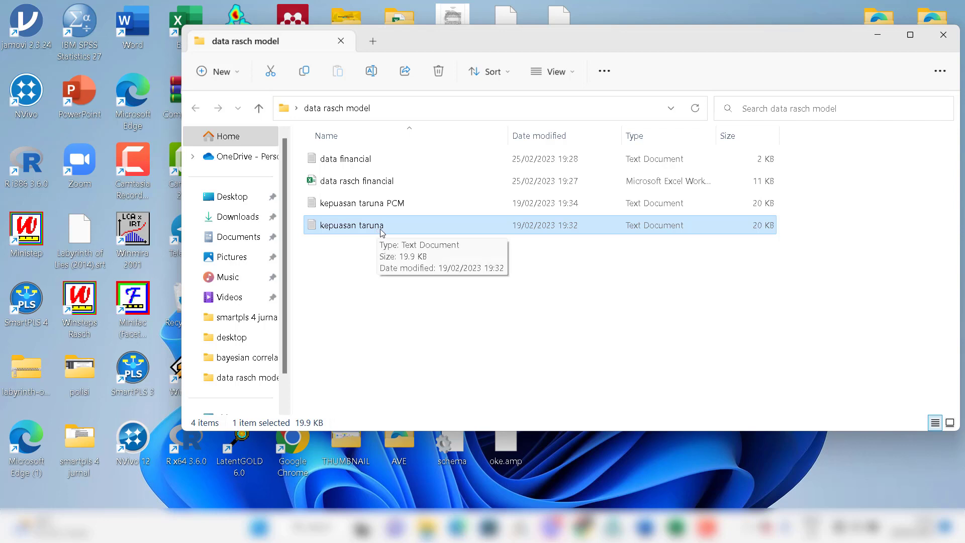
left_click_drag(373, 233, 81, 302)
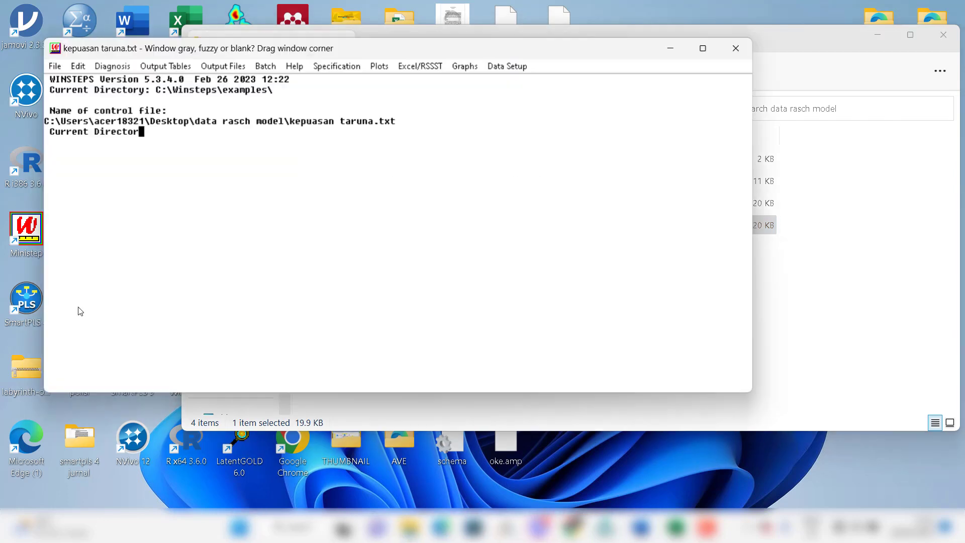
Step: Run the Rasch analysis with a temporary report file and no extra specifications, and maximize the Winsteps window
key("Return")
key("Return")
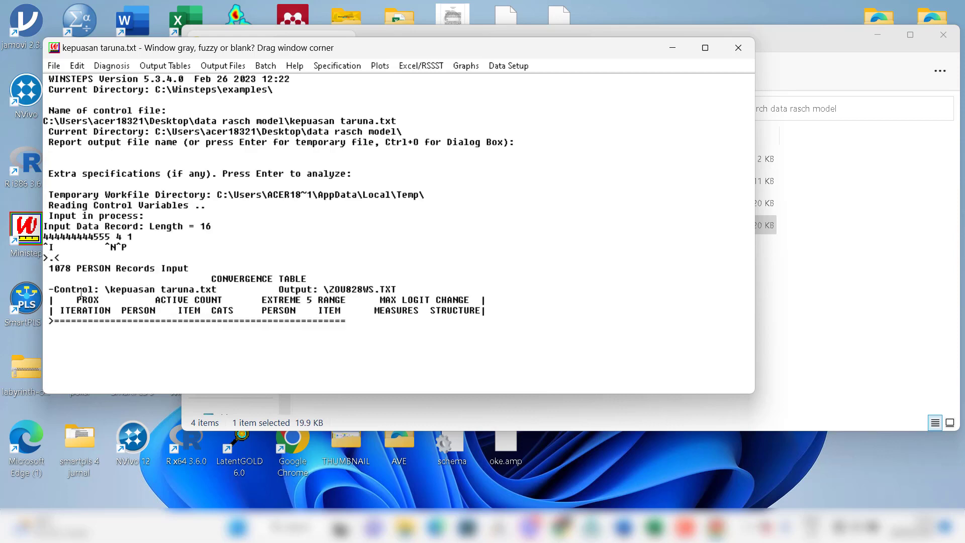
double_click(624, 45)
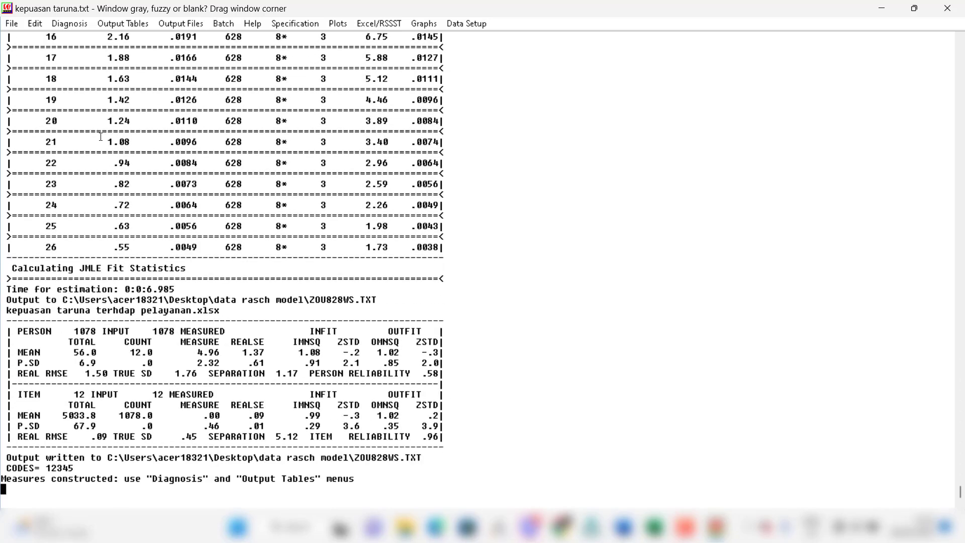
left_click(105, 26)
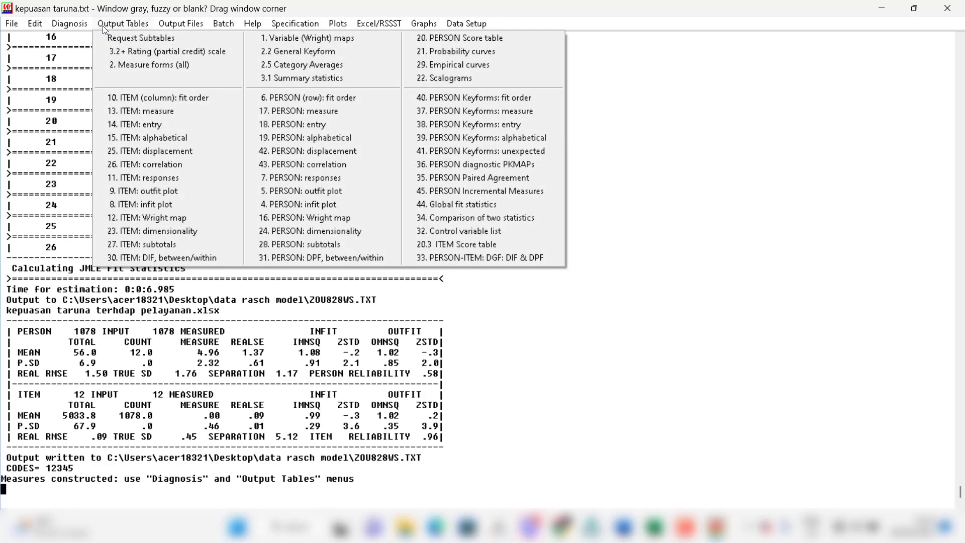
left_click(148, 258)
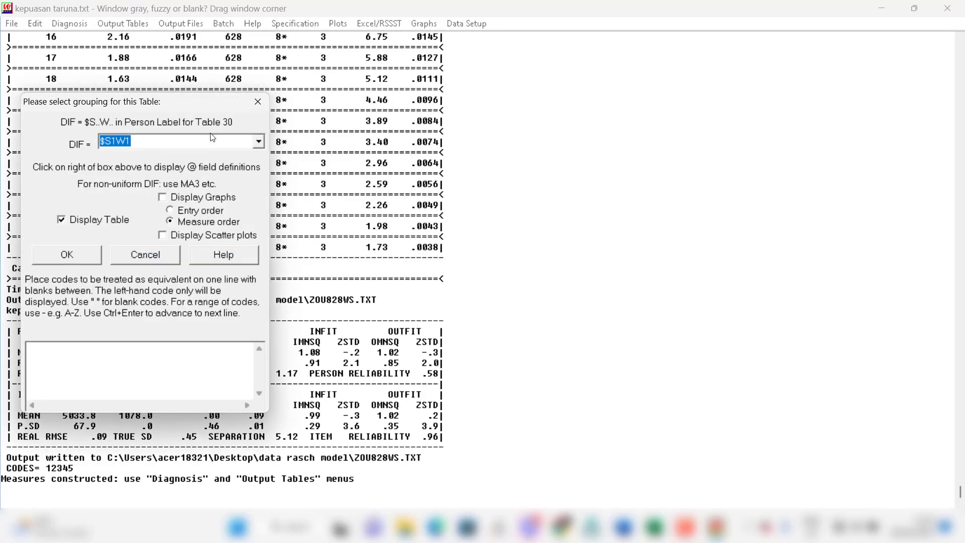
left_click(259, 142)
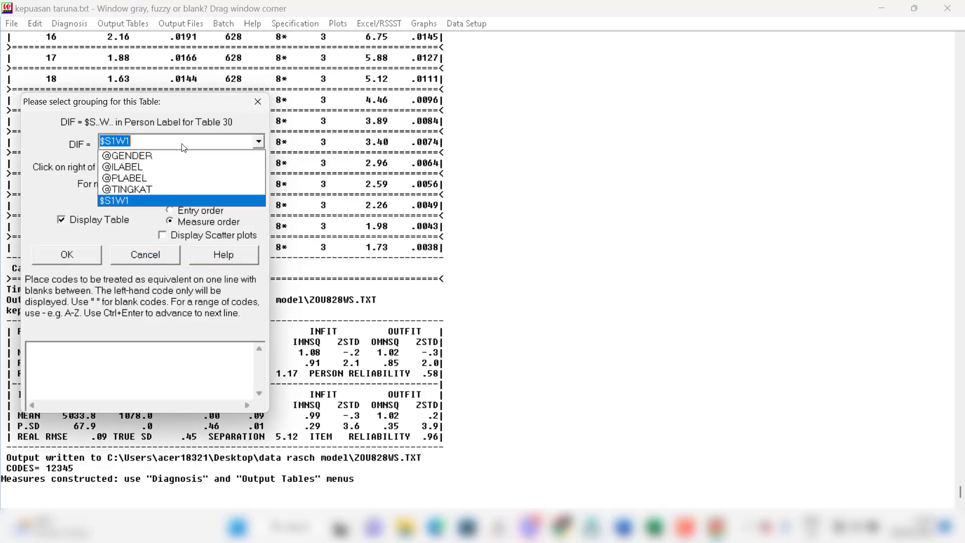
left_click(134, 154)
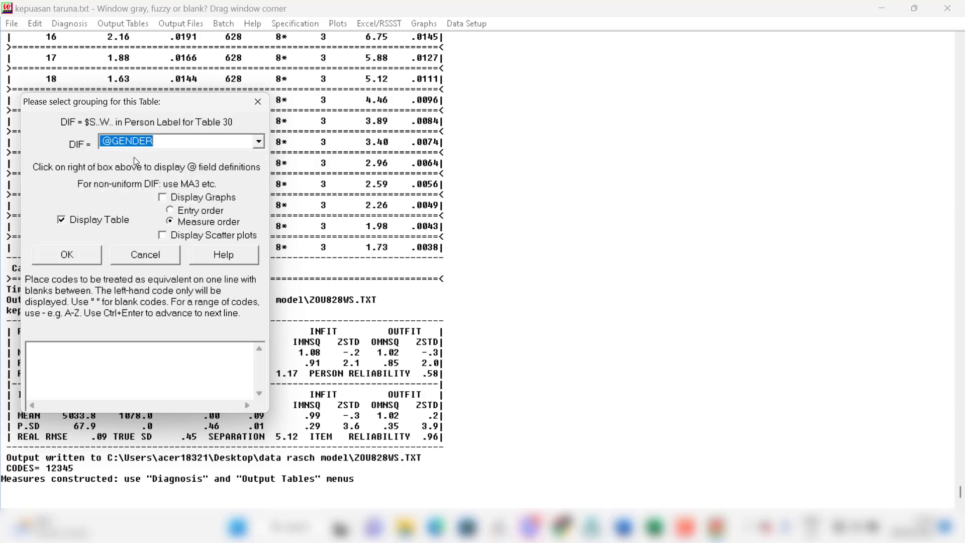
left_click(161, 198)
left_click(82, 256)
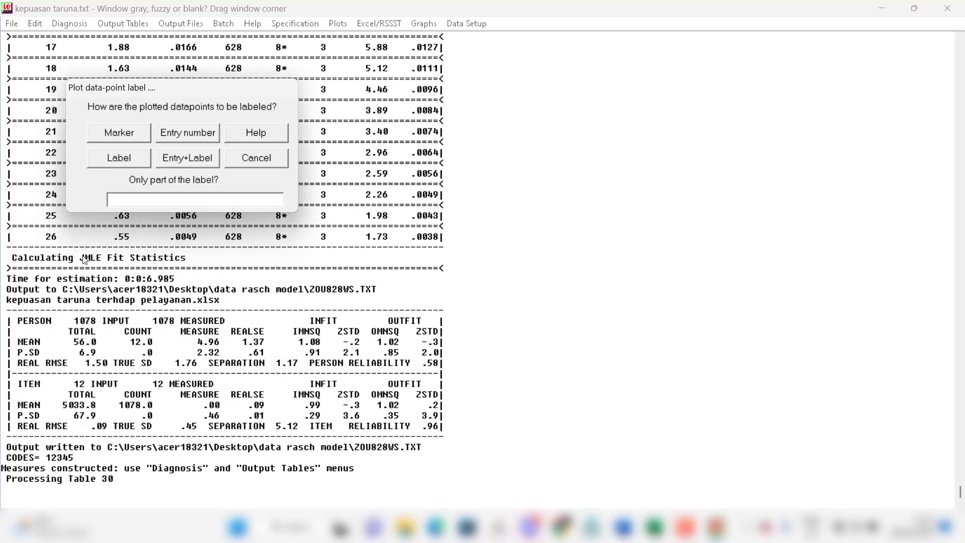
left_click(120, 160)
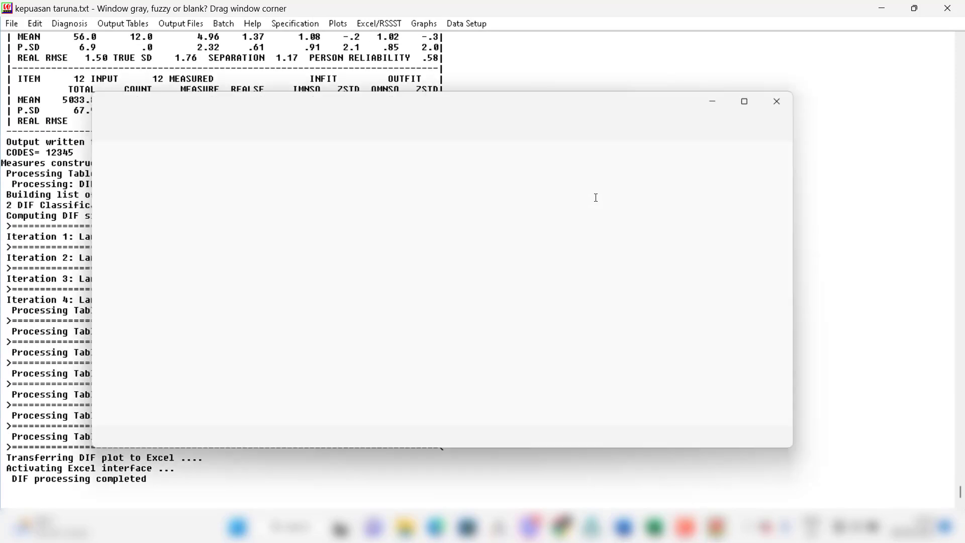
Step: Maximize the DIF report and examine the item probabilities in Table 30.4 for gender
left_click(759, 107)
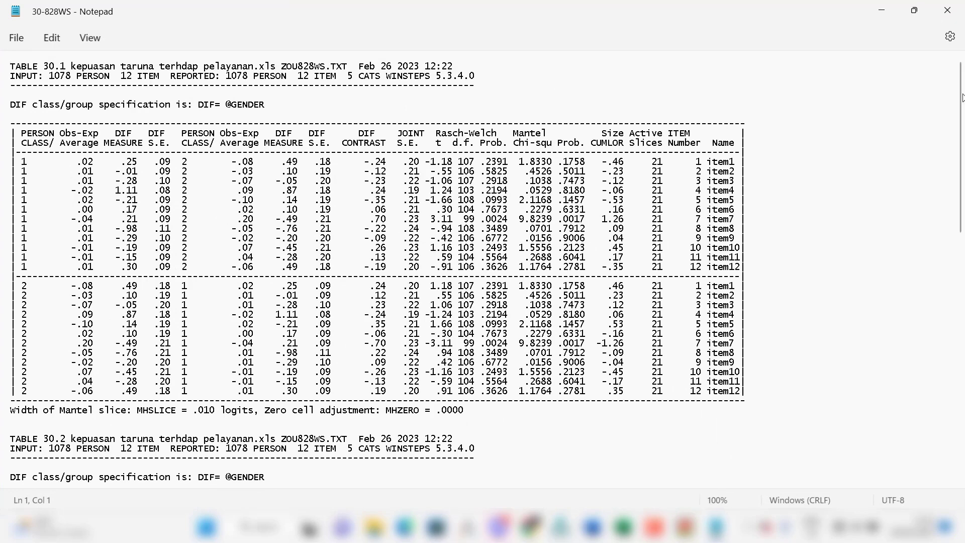
scroll(962, 95, "down", 6)
scroll(962, 76, "up", 6)
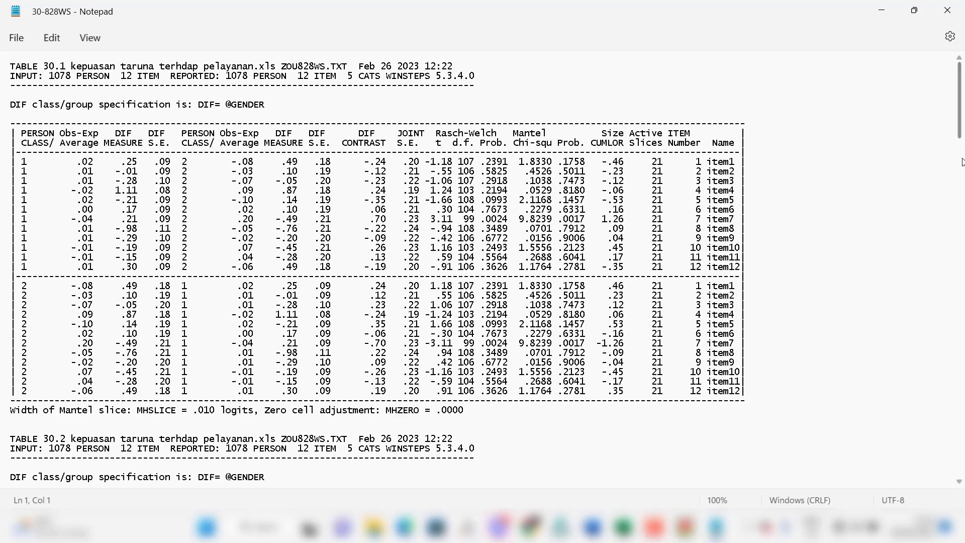
left_click_drag(960, 115, 945, 301)
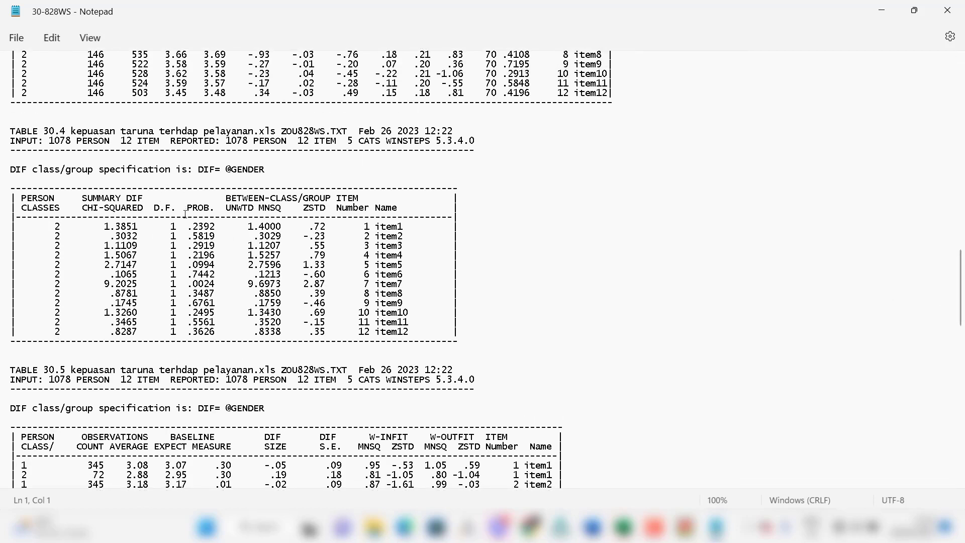
left_click_drag(187, 208, 203, 276)
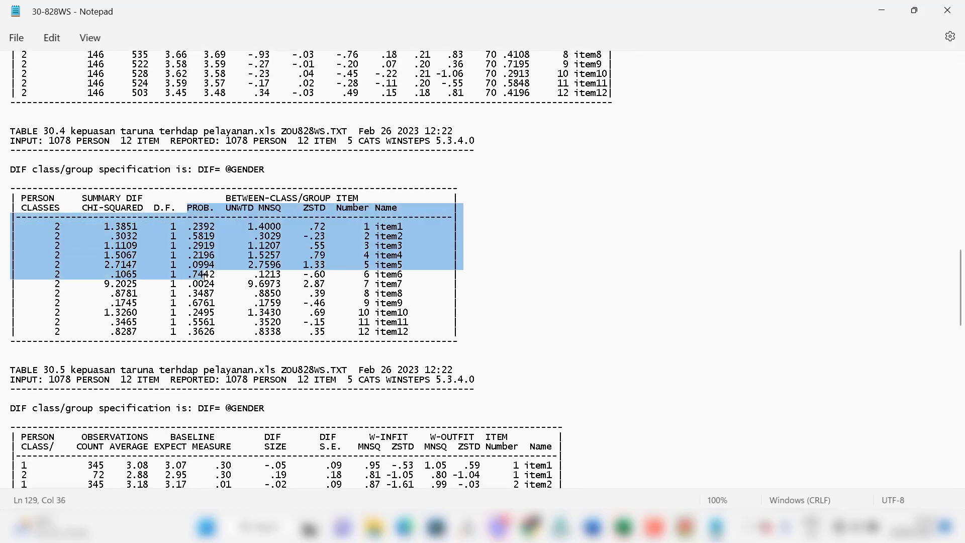
key("Left")
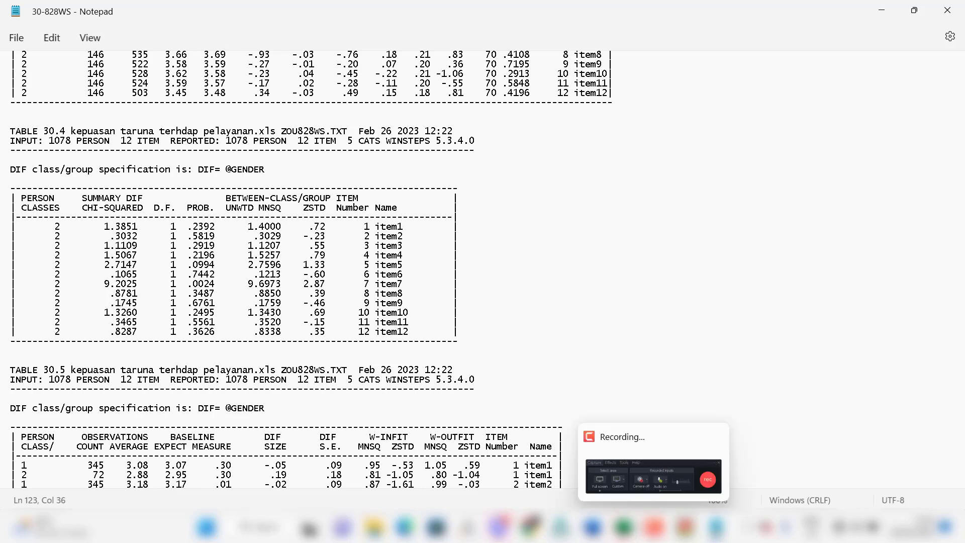
mouse_move(624, 527)
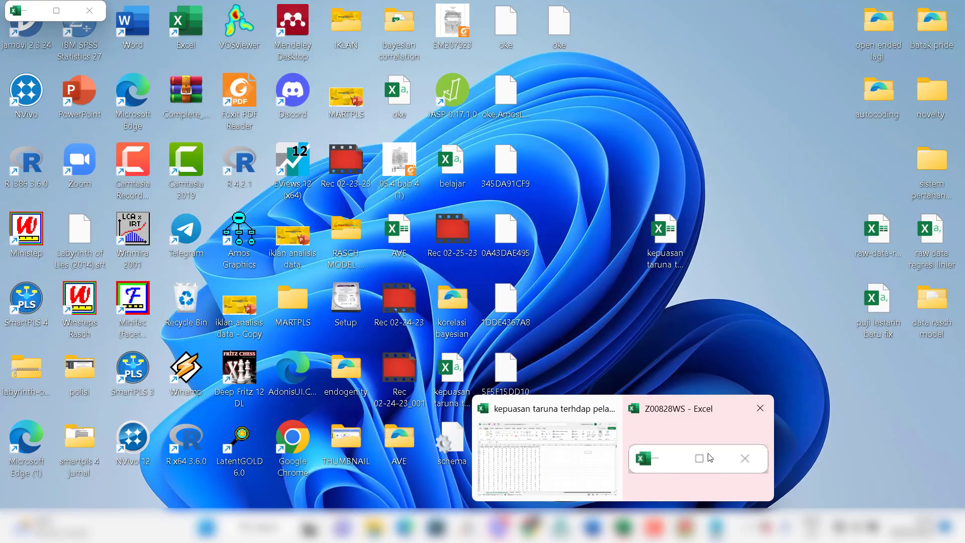
left_click(699, 459)
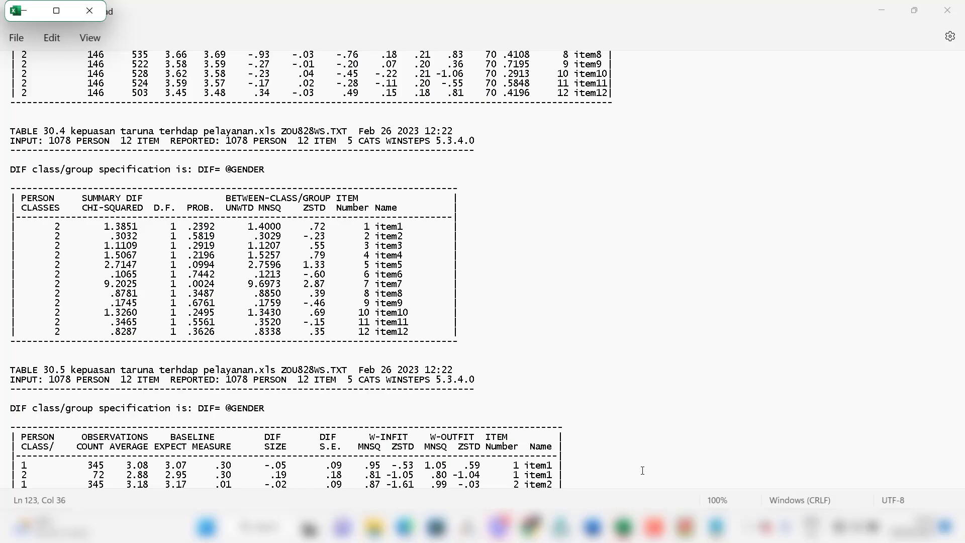
left_click(56, 10)
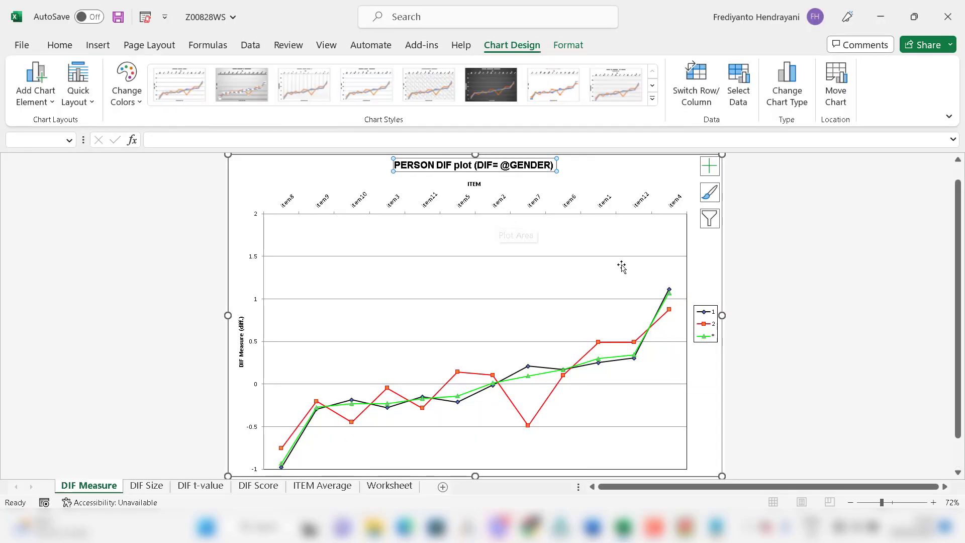
scroll(960, 235, "down", 1)
scroll(960, 236, "up", 2)
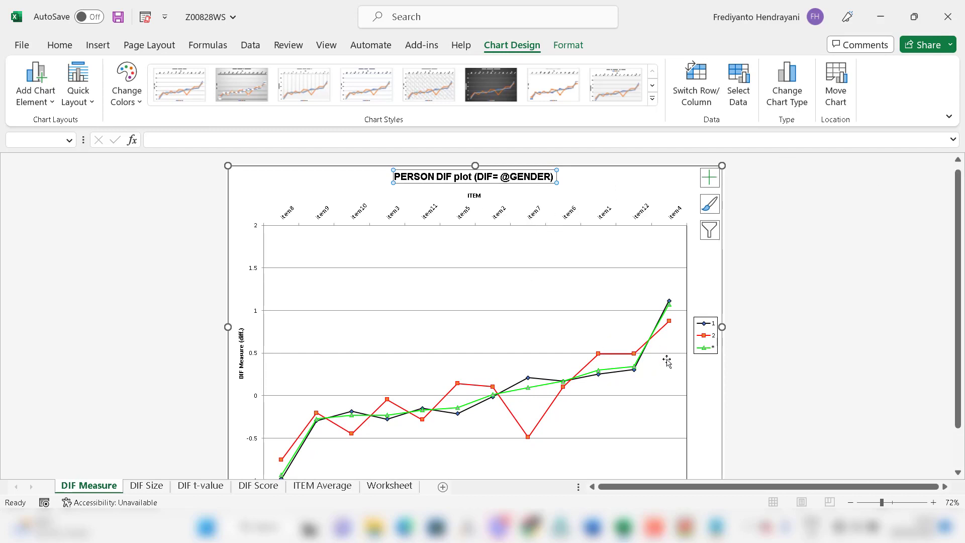
Step: Delete the "*" series from the PERSON DIF plot and inspect the gap between the gender lines at item7
left_click(528, 389)
right_click(529, 392)
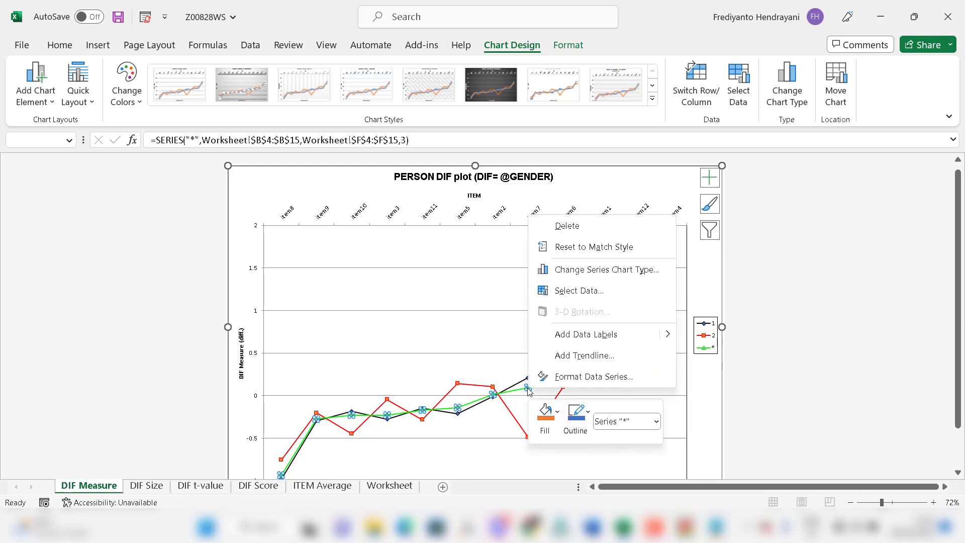
left_click(572, 225)
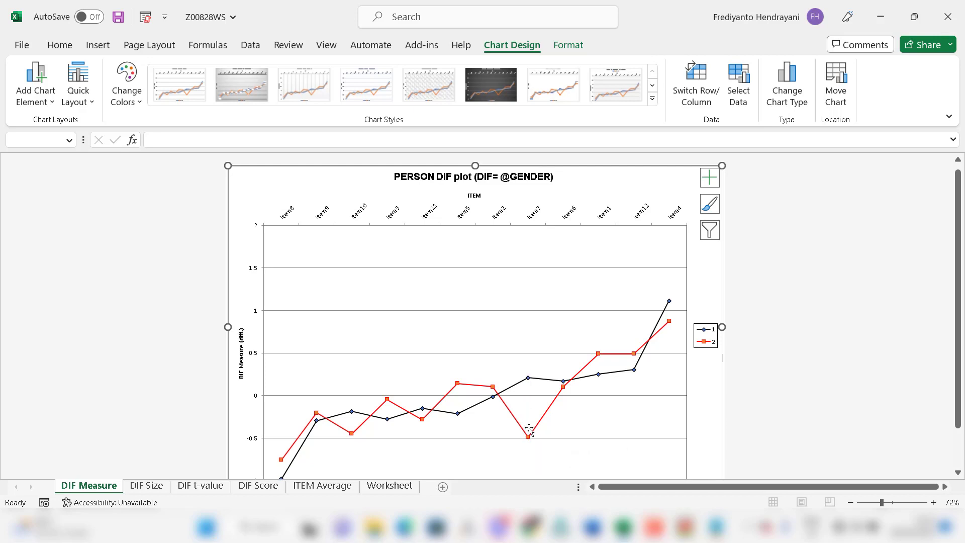
mouse_move(527, 438)
Step: Switch to the Word questionnaire document and review the red-marked statements 5 and 7
mouse_move(601, 540)
left_click(654, 467)
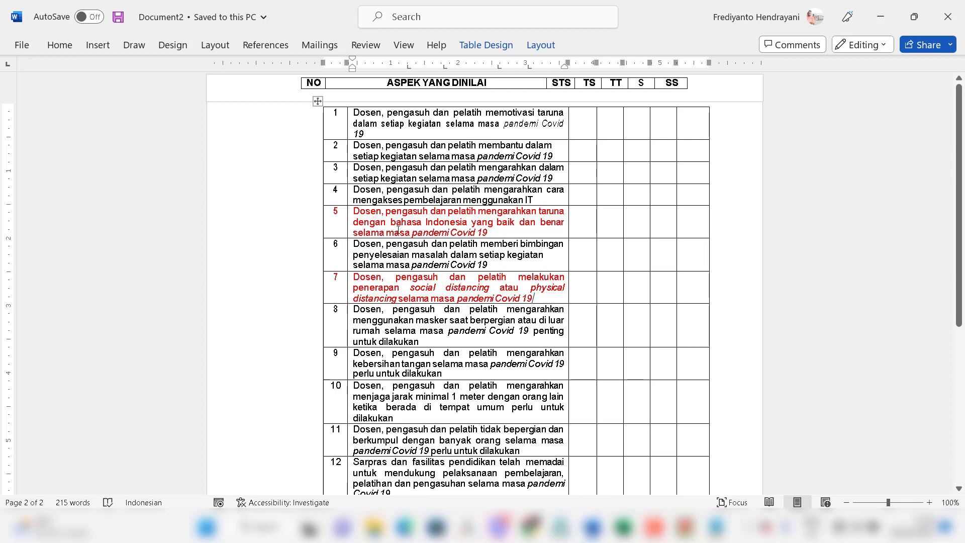
left_click(507, 230)
Step: Check the Gender and kepuasan path diagram in Amos, and return to the 30-828WS DIF report in Notepad for comparison
mouse_move(560, 526)
left_click(532, 412)
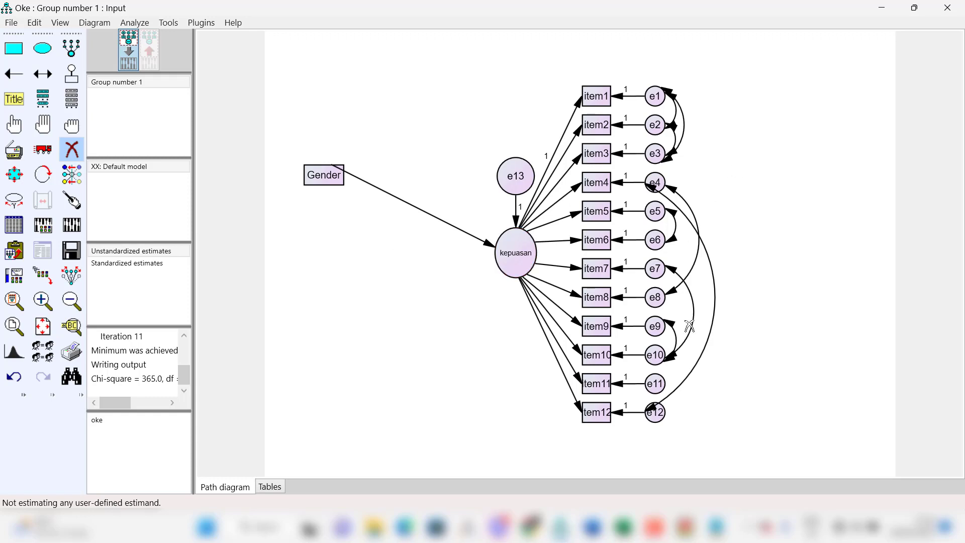
mouse_move(709, 527)
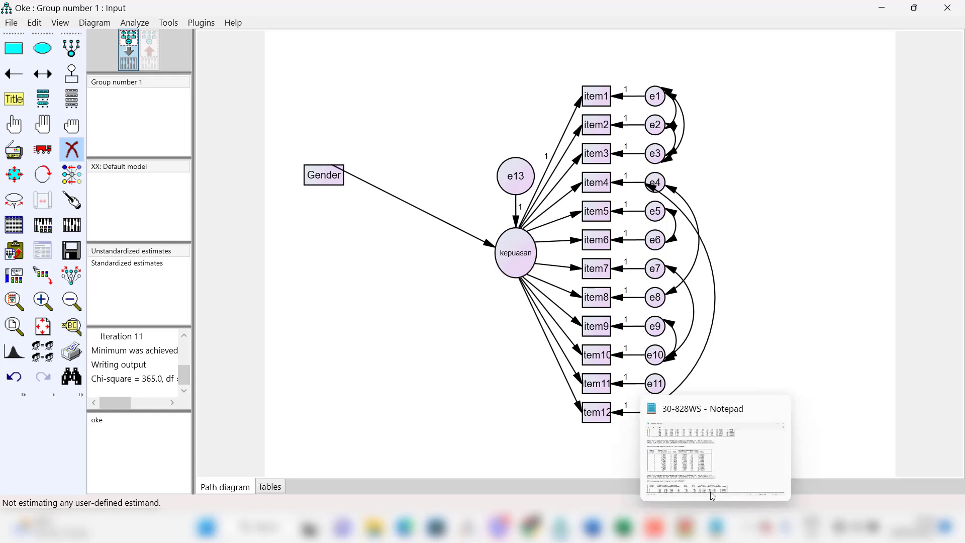
left_click(709, 455)
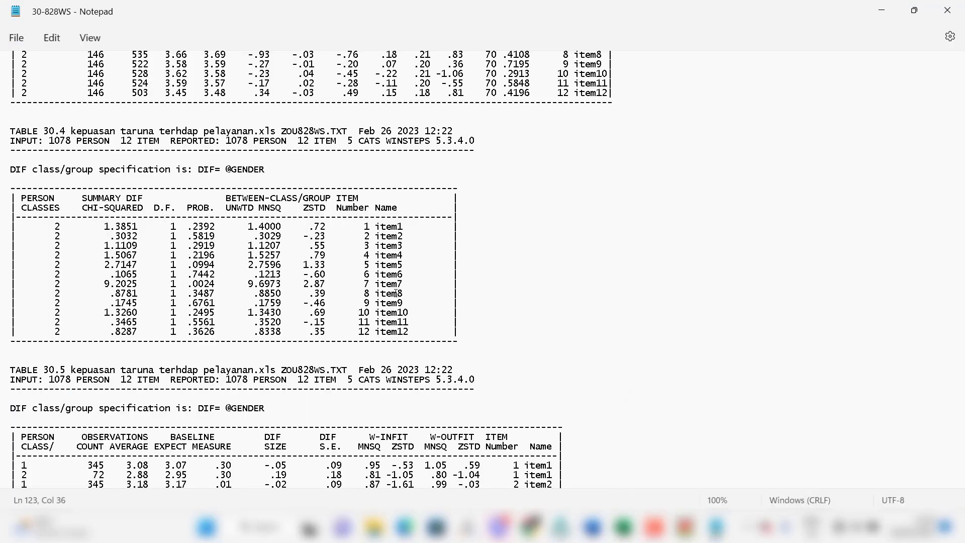